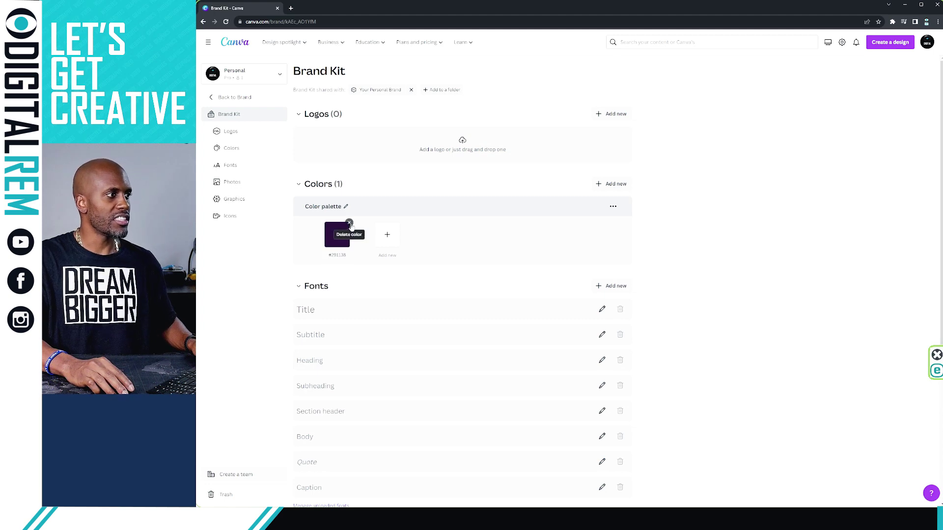
Delete the dark purple color from the color palette and open the file chooser for adding a logo
left_click(349, 223)
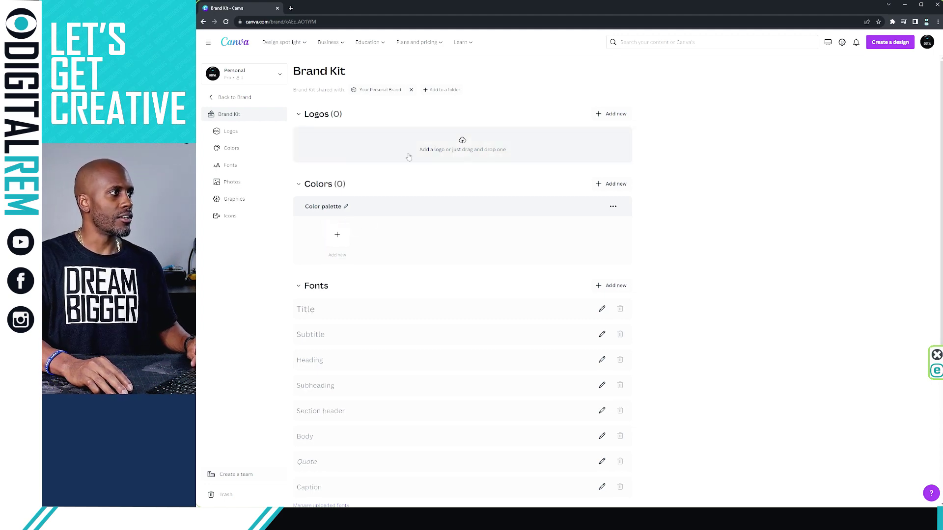
left_click(461, 143)
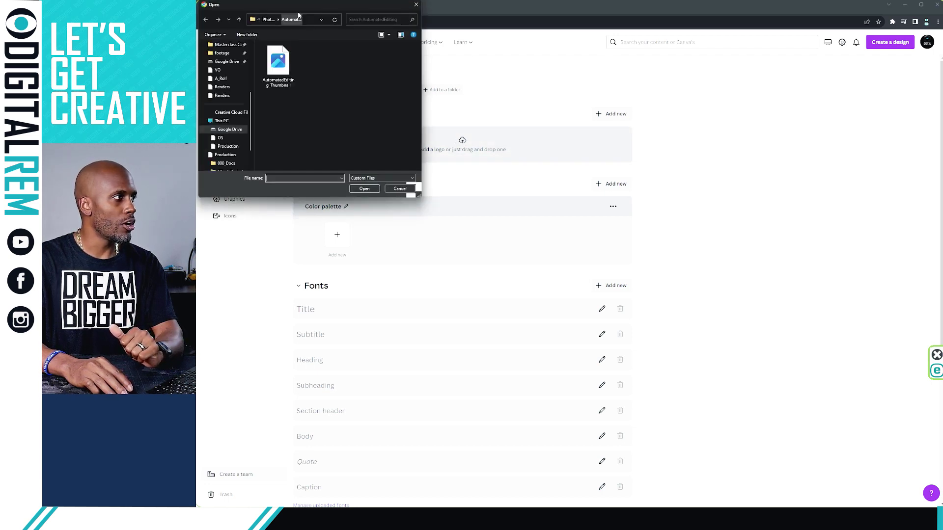
left_click_drag(295, 4, 126, 165)
left_click_drag(254, 208, 208, 211)
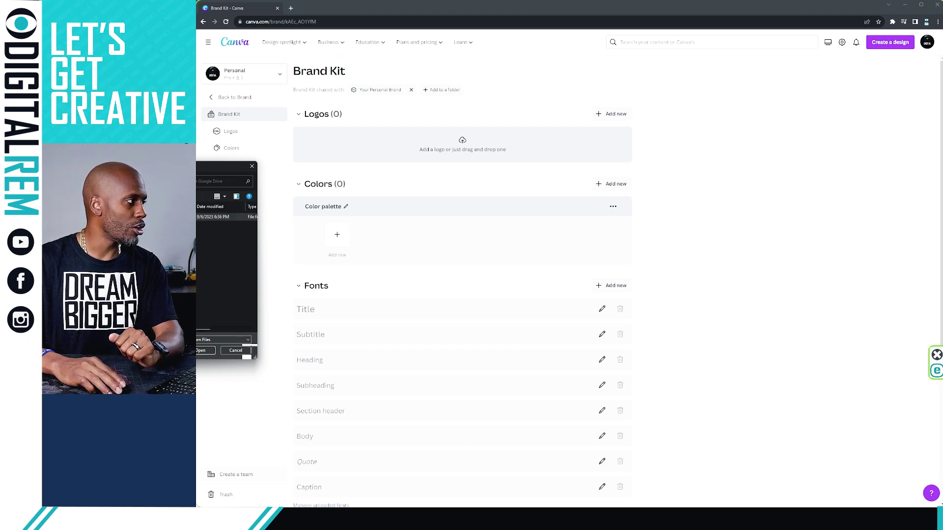
Browse from Google Drive through the production and brand folders to the png folder inside Logo
left_click(226, 217)
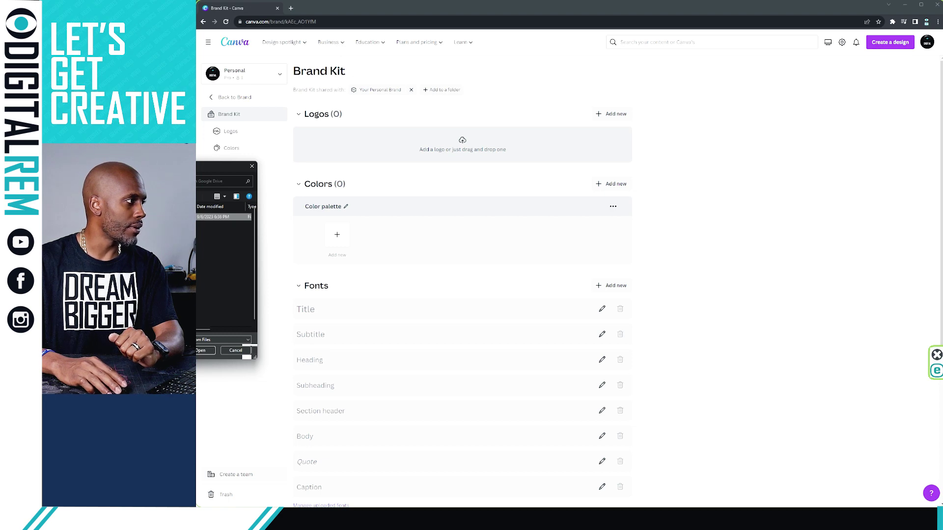
key("Return")
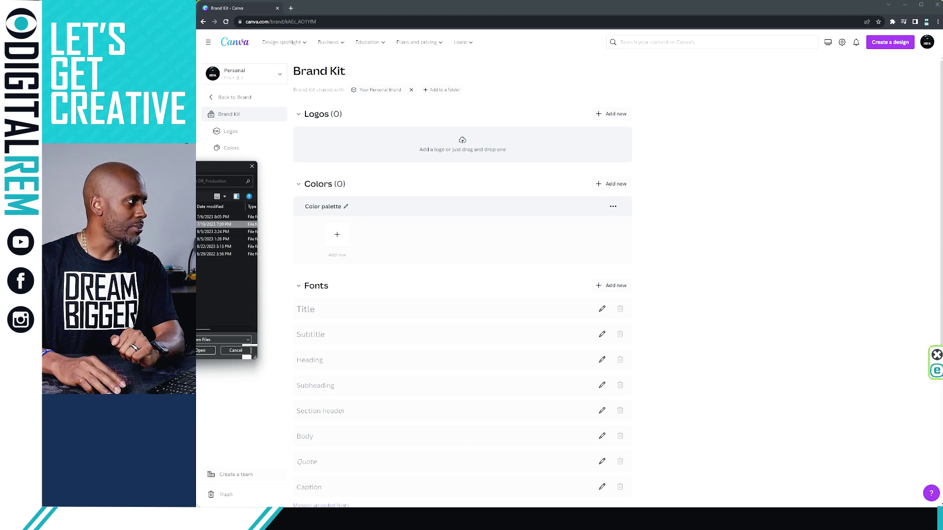
key("Return")
key("Return")
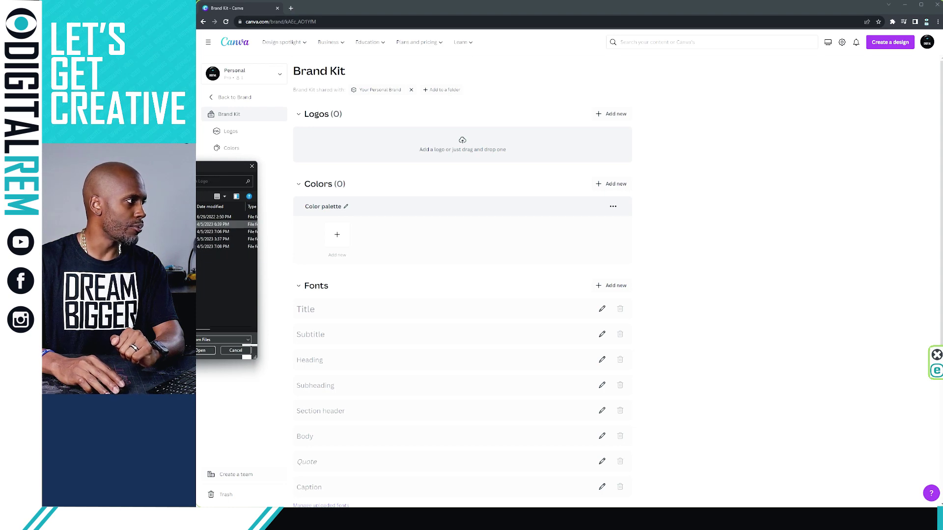
key("Down")
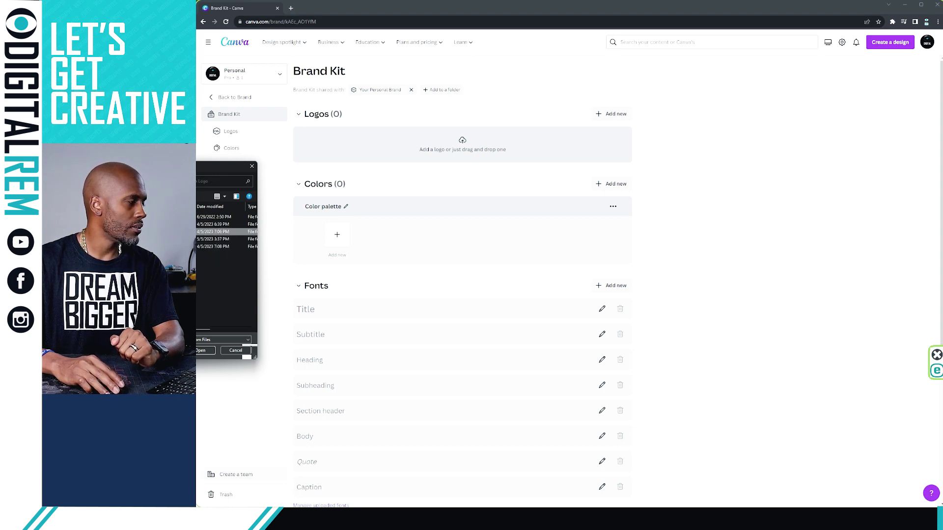
key("Return")
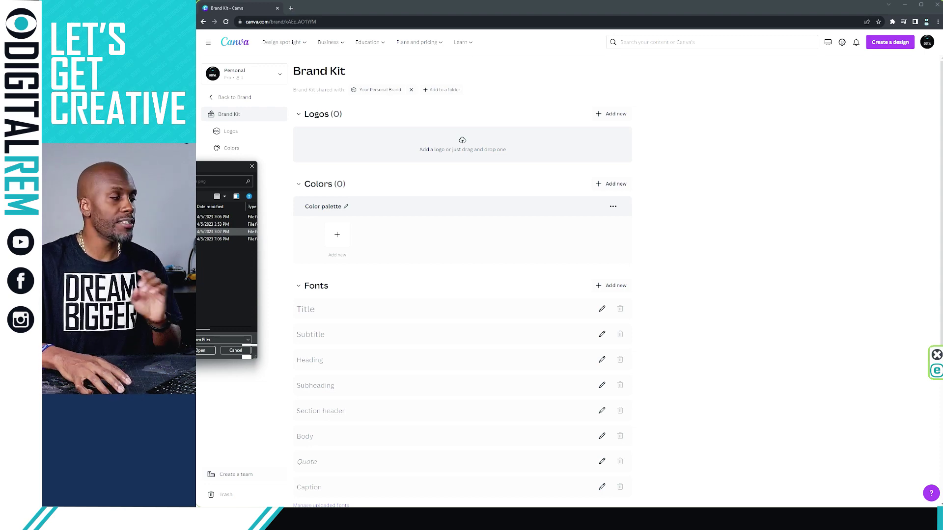
Open the Primary folder and add all its DigitalREM logo files to the Brand Kit's logos
key("Up")
key("Up")
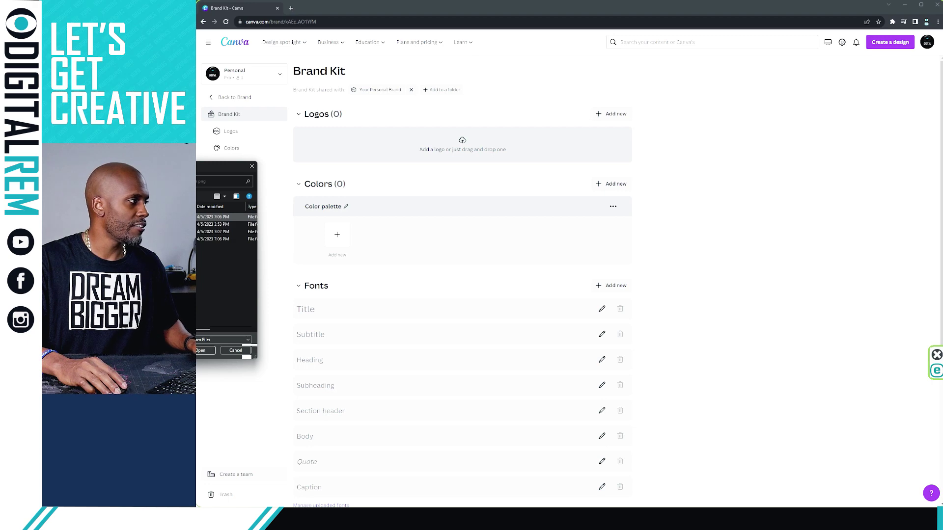
key("Down")
key("Down")
key("Down")
key("Return")
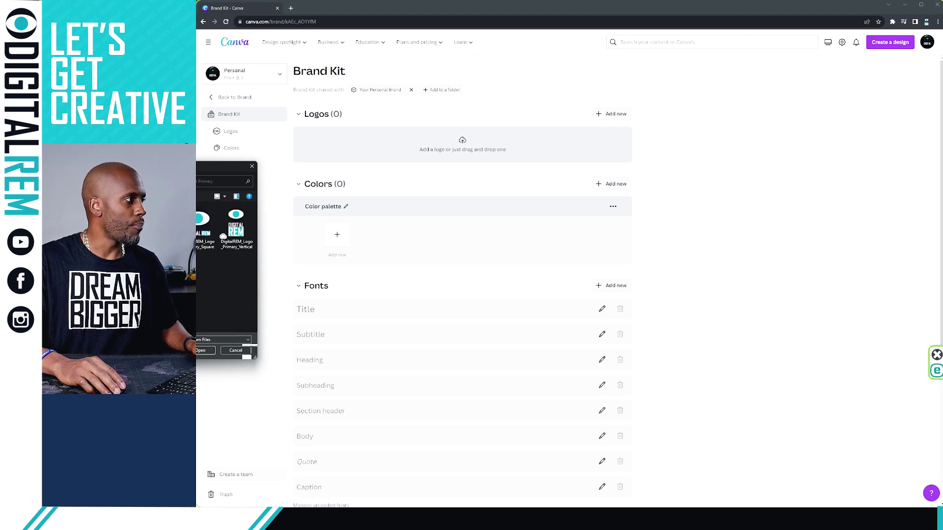
key("Right")
key("Right")
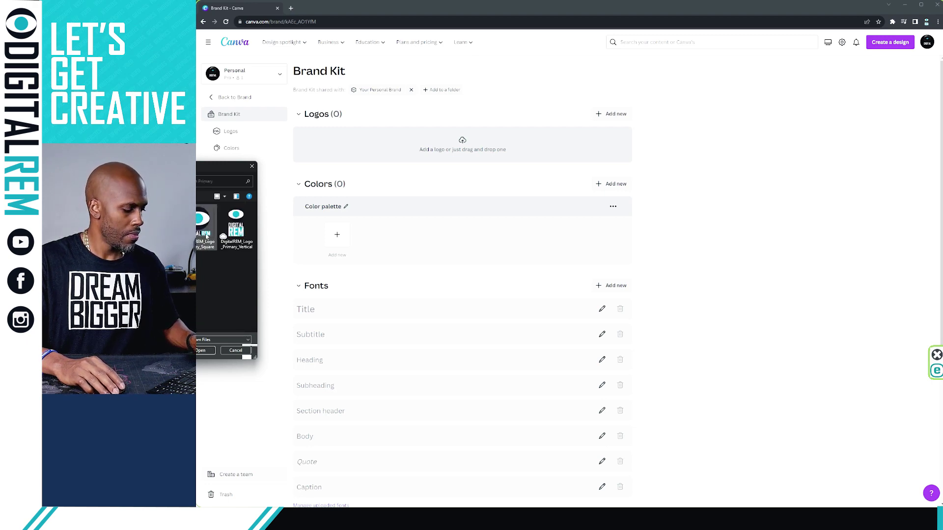
left_click_drag(236, 226, 462, 144)
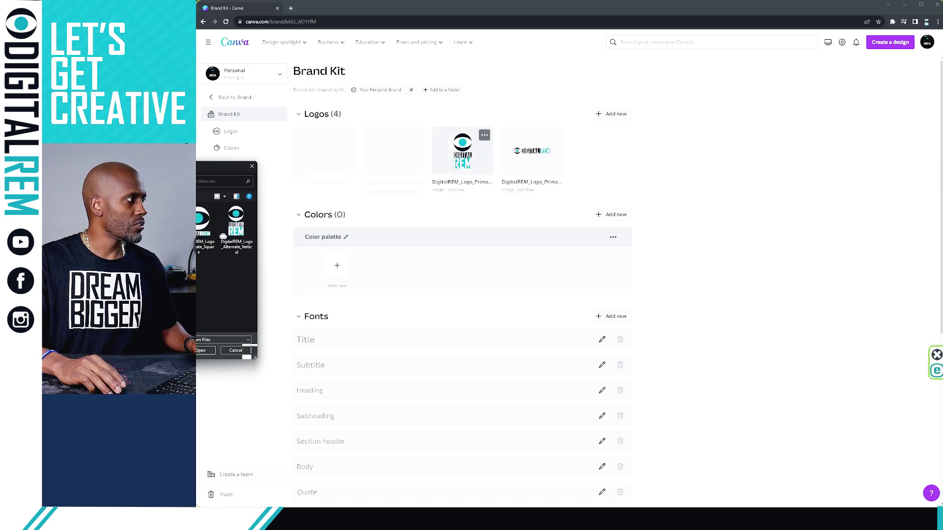
Add all the logo files from the Alternate, Black and White folders to the Brand Kit's logos
key("ctrl+a")
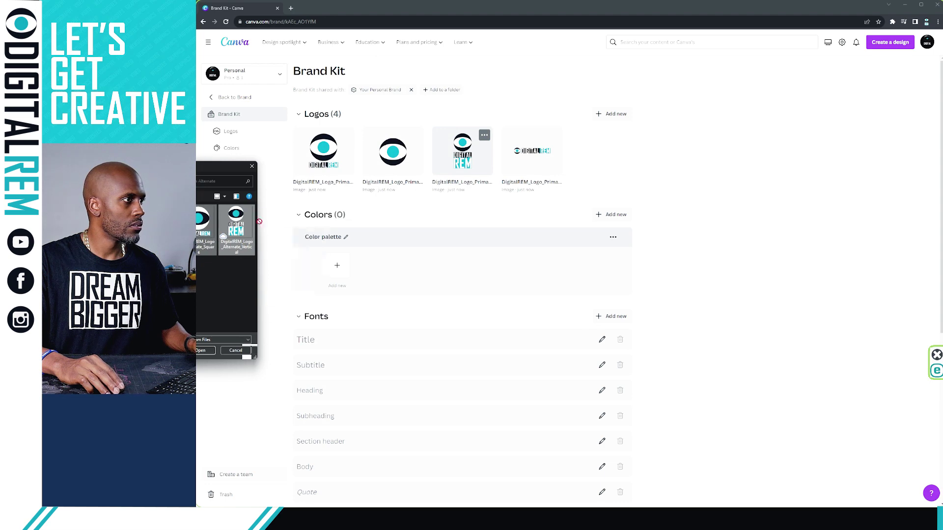
left_click_drag(236, 228, 452, 157)
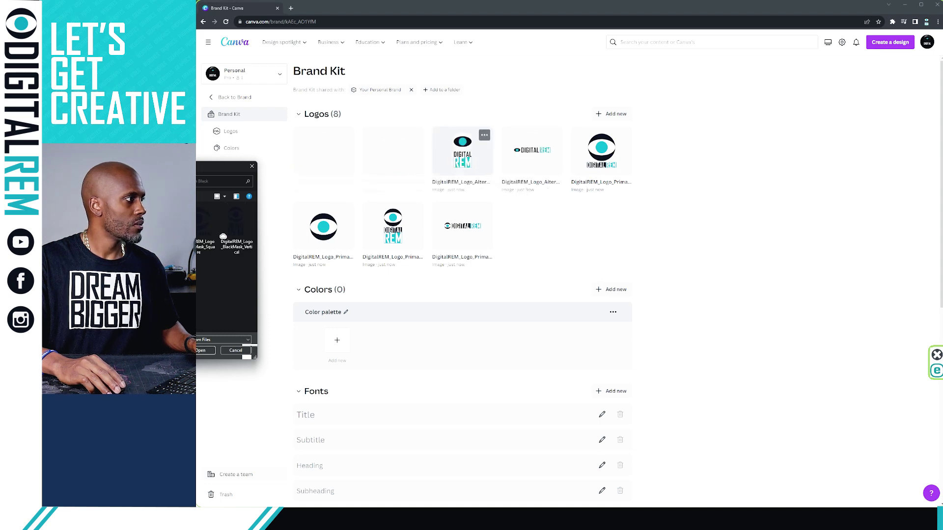
double_click(217, 222)
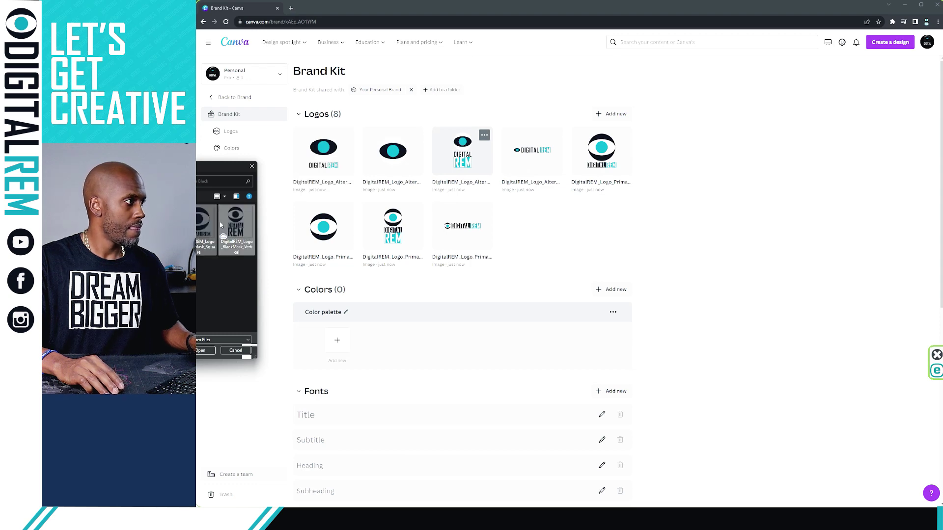
left_click_drag(218, 225, 430, 206)
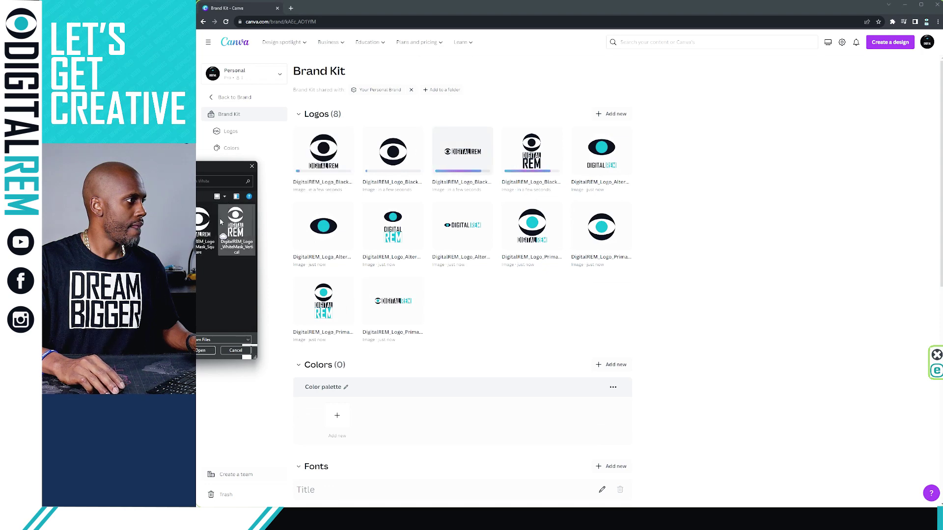
left_click_drag(222, 218, 457, 260)
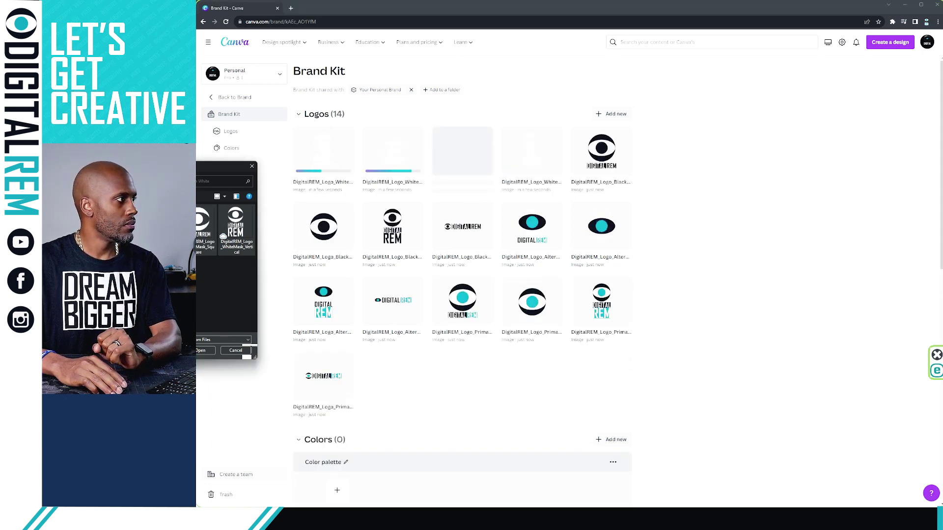
Go back up through the parent folders from the White logo folder to the 001_Brand folder
type("Mask")
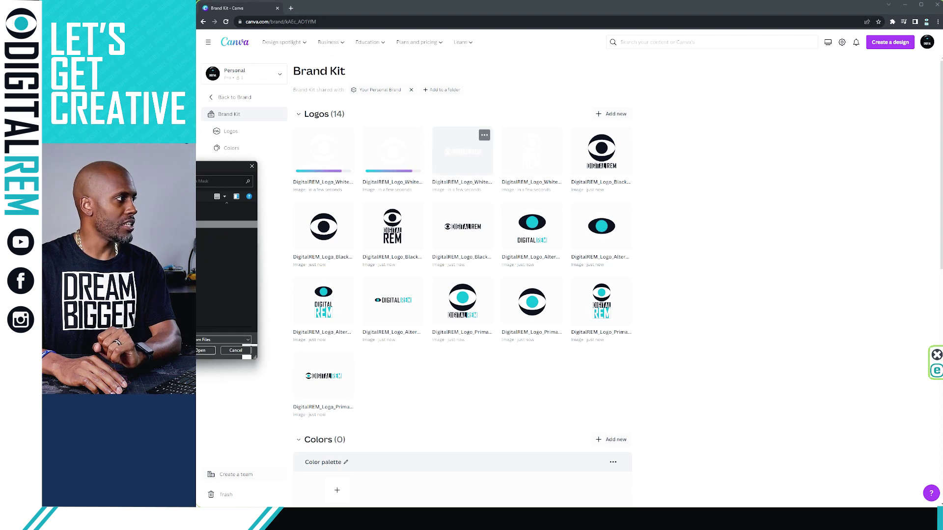
key("BackSpace")
key("BackSpace")
key("BackSpace")
key("BackSpace")
type("png")
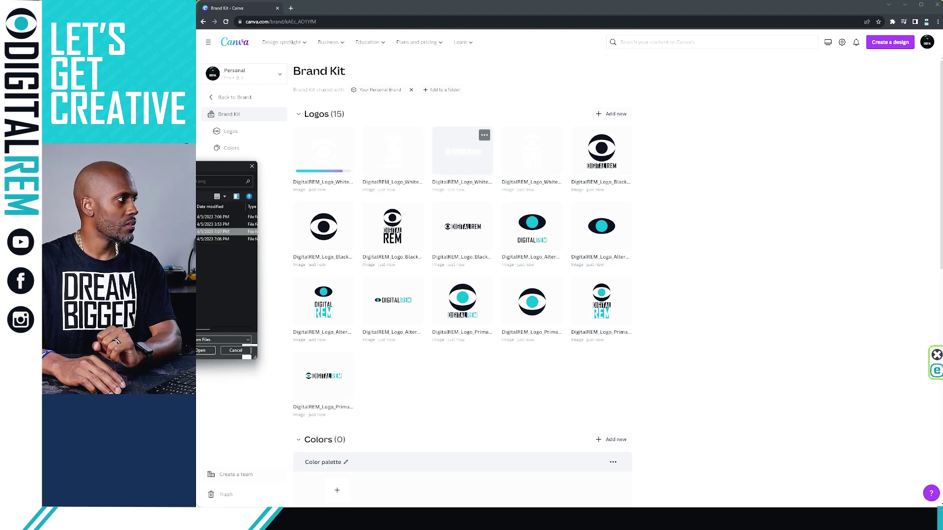
key("BackSpace")
key("BackSpace")
key("BackSpace")
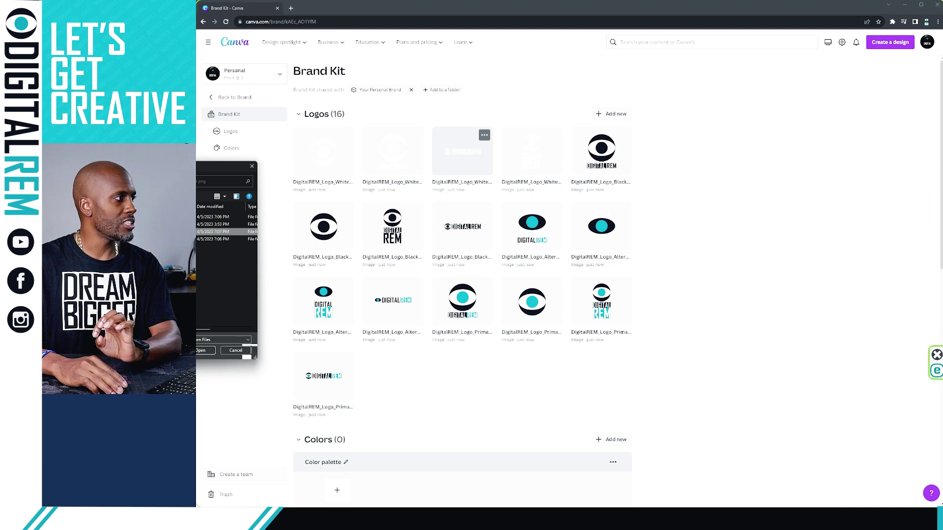
type("Logo")
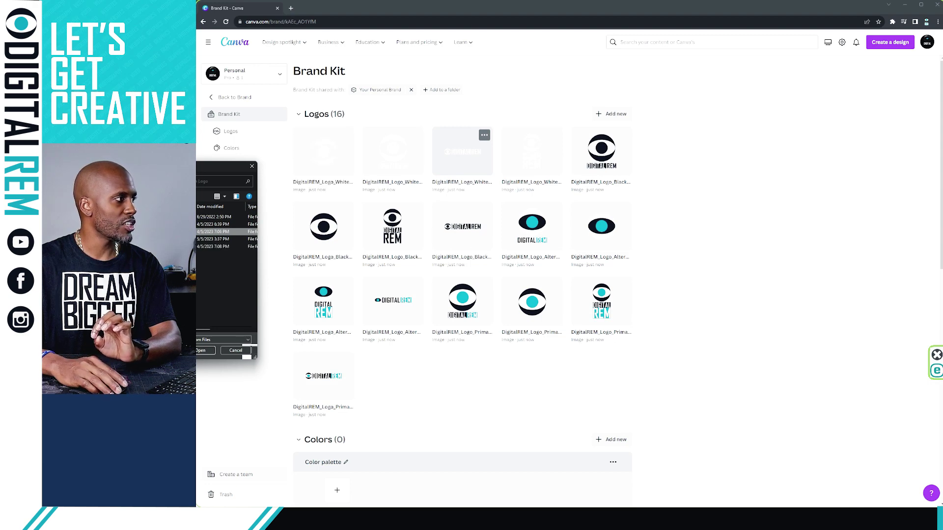
key("BackSpace")
key("BackSpace")
key("BackSpace")
key("BackSpace")
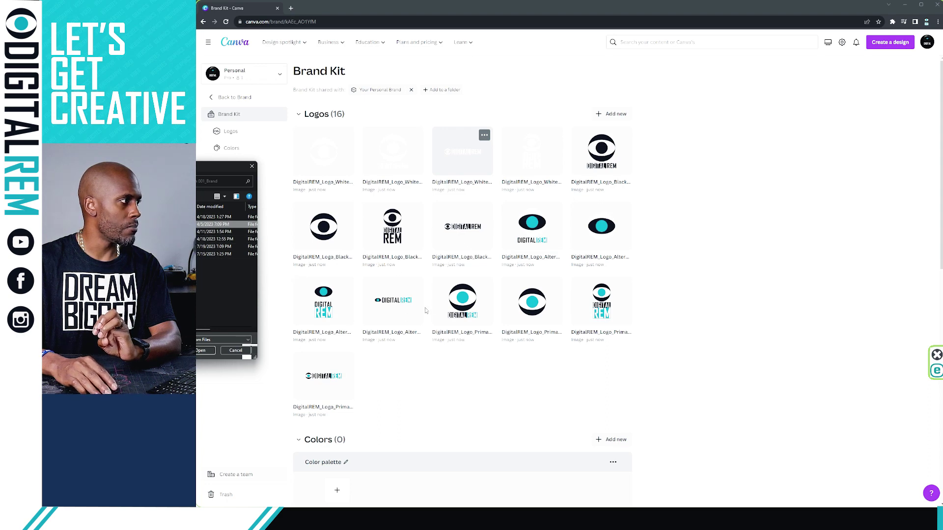
Look in the StyleGuide folder for the brand style guide and close the file chooser
scroll(652, 279, "down", 1)
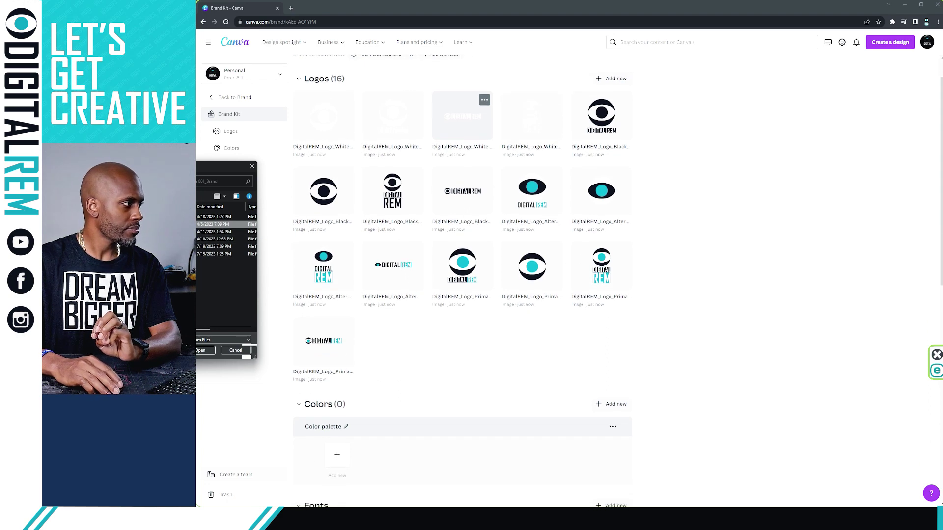
scroll(565, 242, "down", 8)
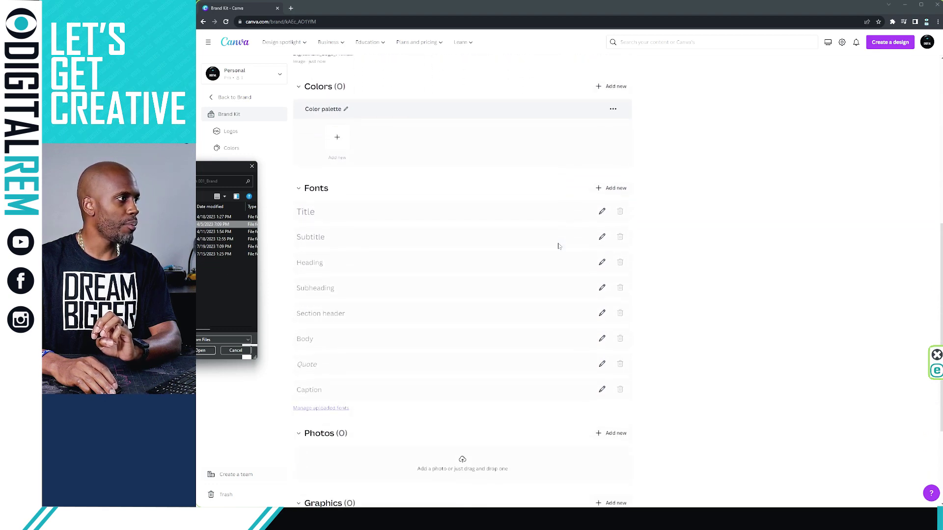
scroll(559, 246, "up", 4)
scroll(558, 246, "down", 1)
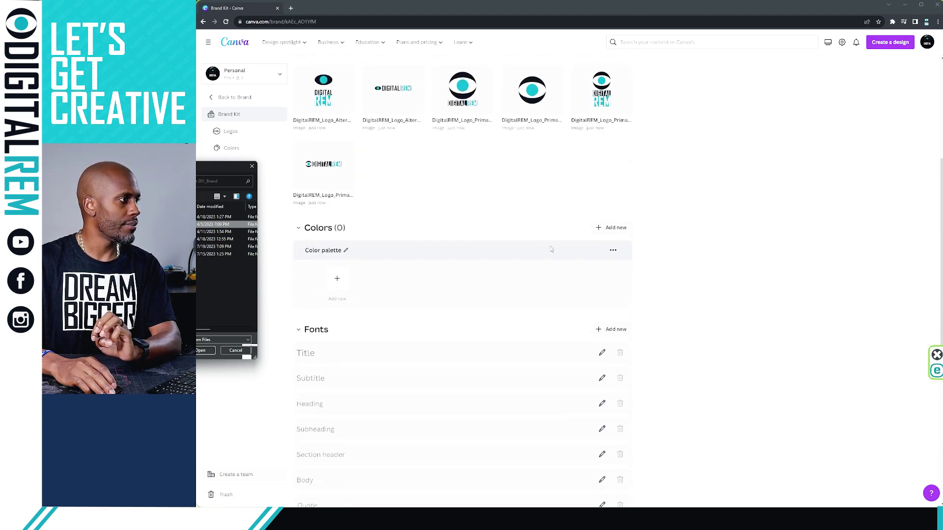
scroll(545, 248, "down", 2)
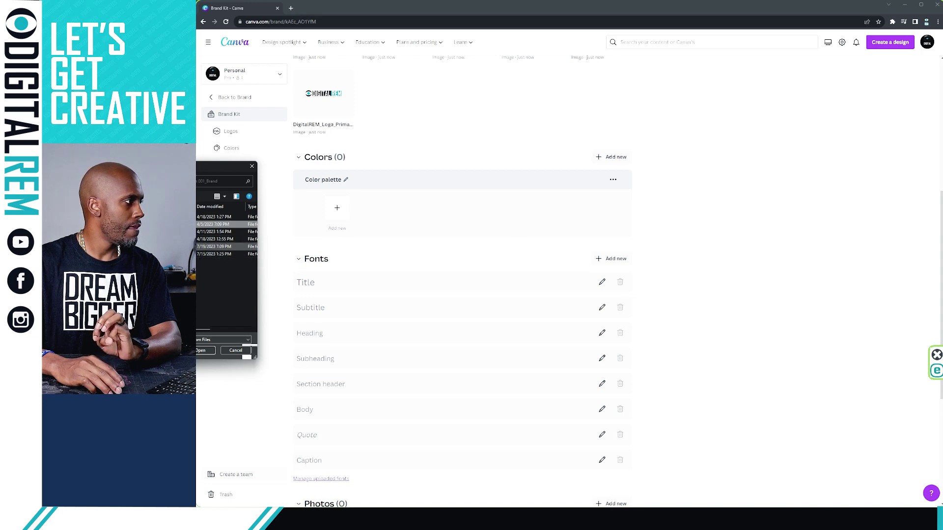
double_click(214, 254)
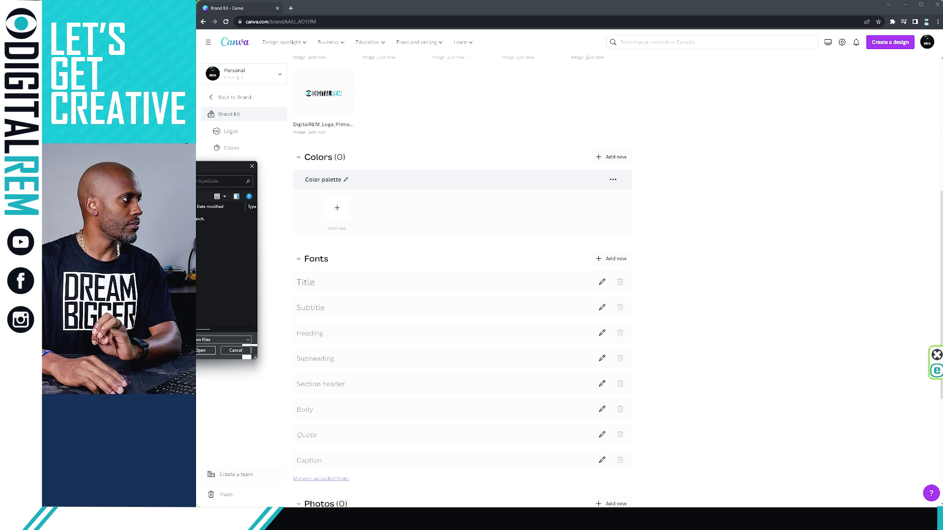
key("alt+Up")
key("alt+Up")
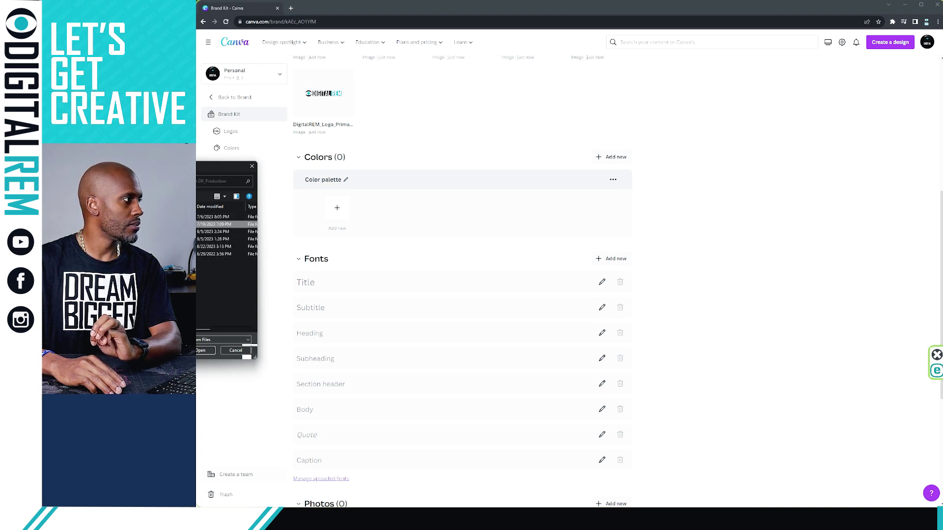
key("Return")
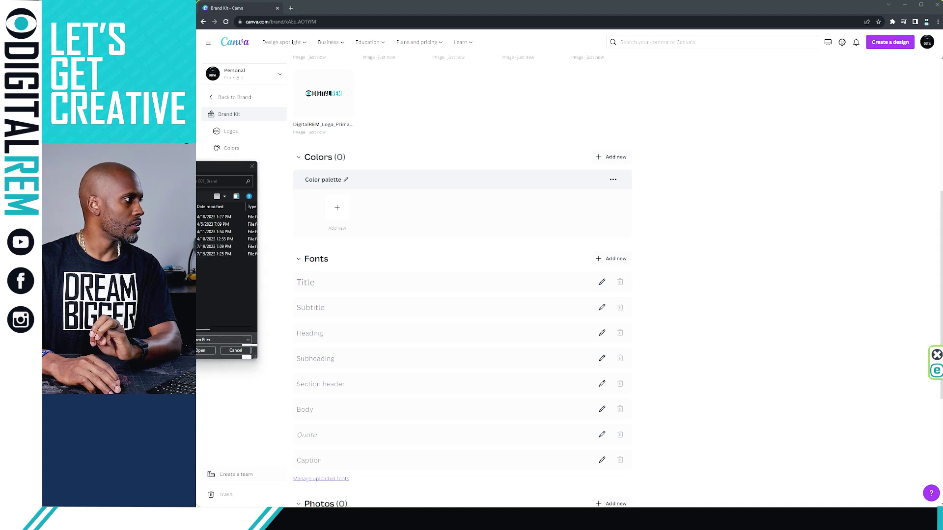
left_click(252, 167)
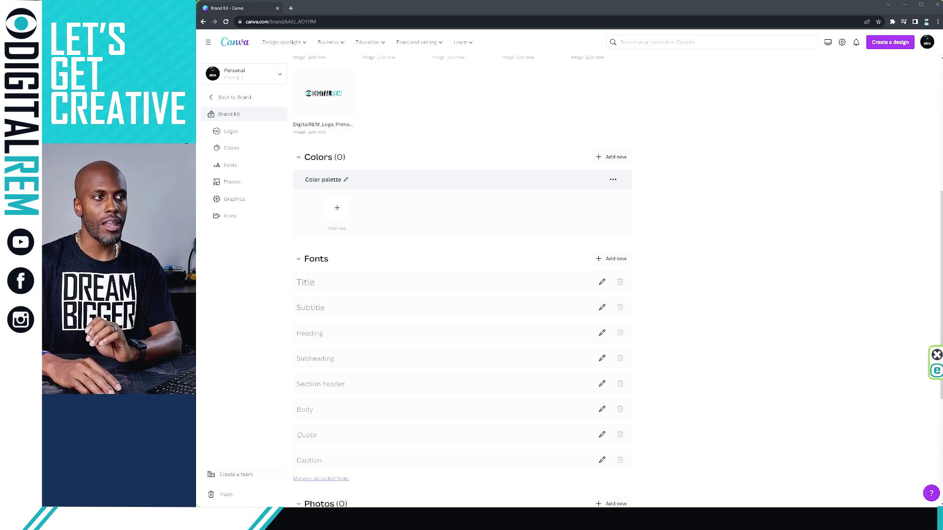
Bring the DigitalREM style guide PDF beside the Brand Kit, dismiss its What's new window and enlarge the Color Guide
left_click_drag(942, 113, 777, 87)
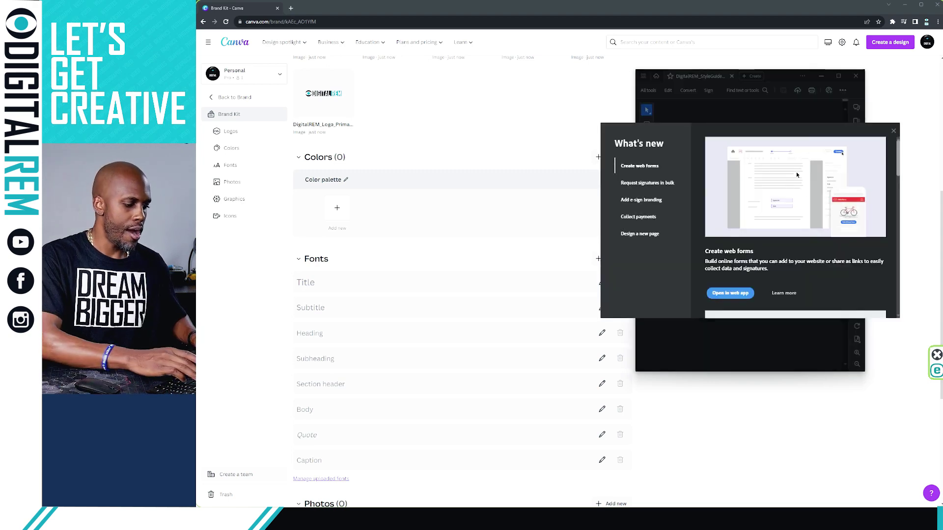
left_click(894, 131)
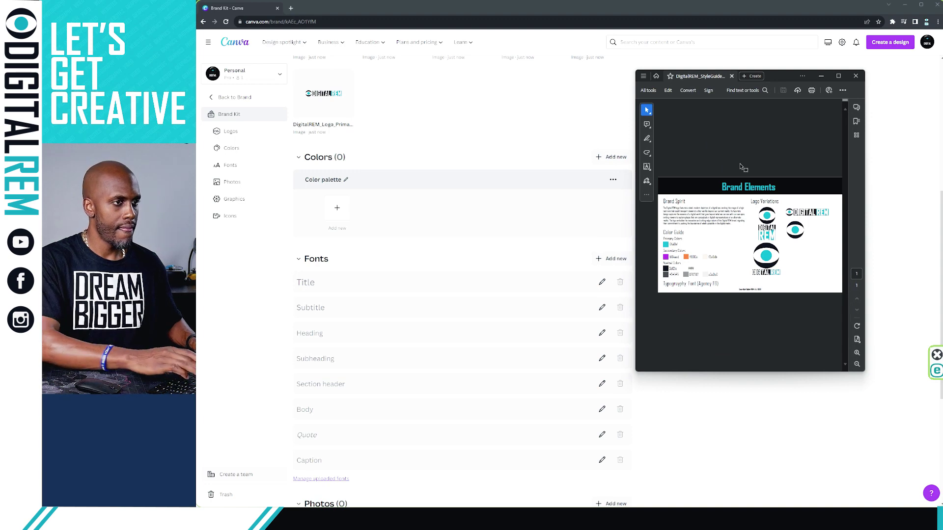
scroll(740, 167, "up", 3)
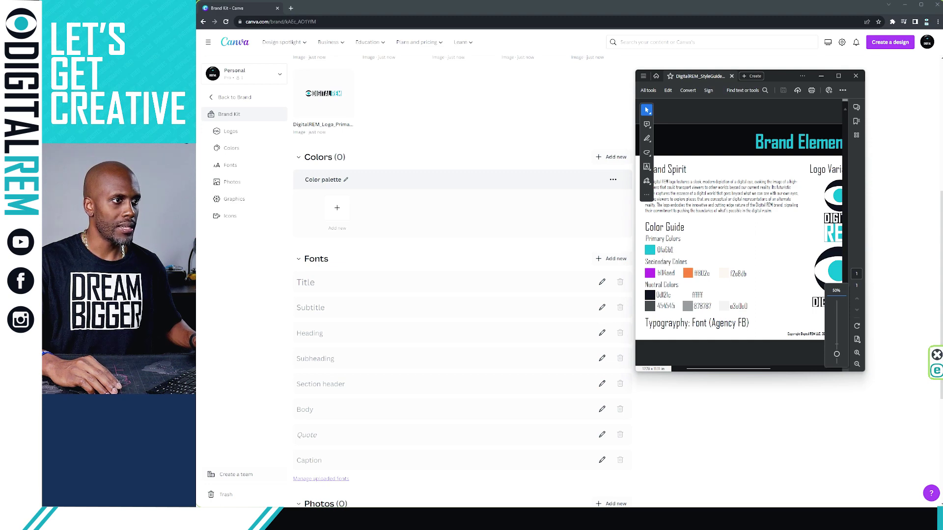
Add the turquoise primary color to the Brand Kit's color palette using its hex code from the style guide
left_click_drag(659, 249, 673, 250)
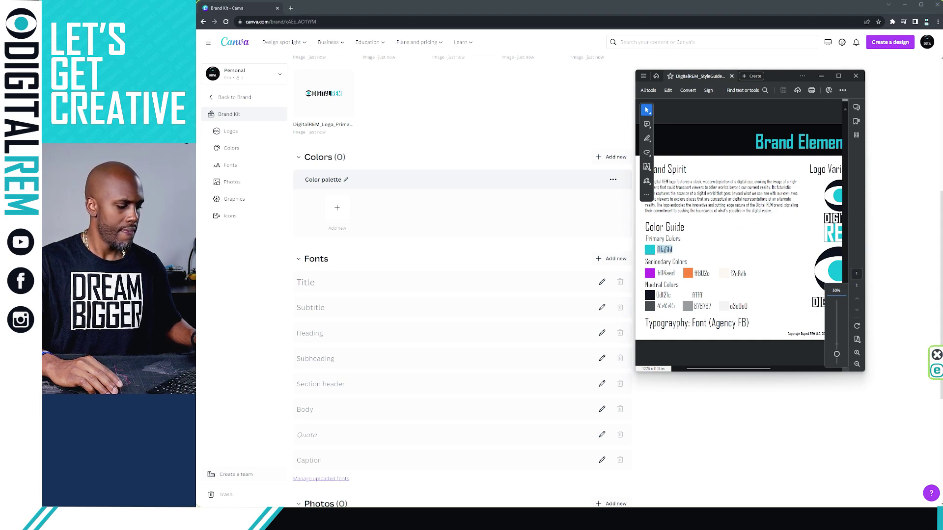
left_click(338, 210)
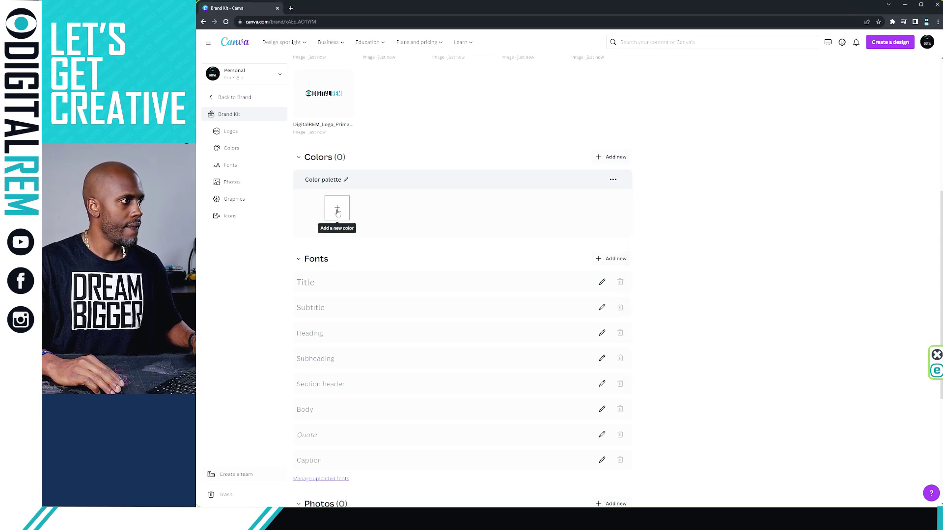
key("BackSpace")
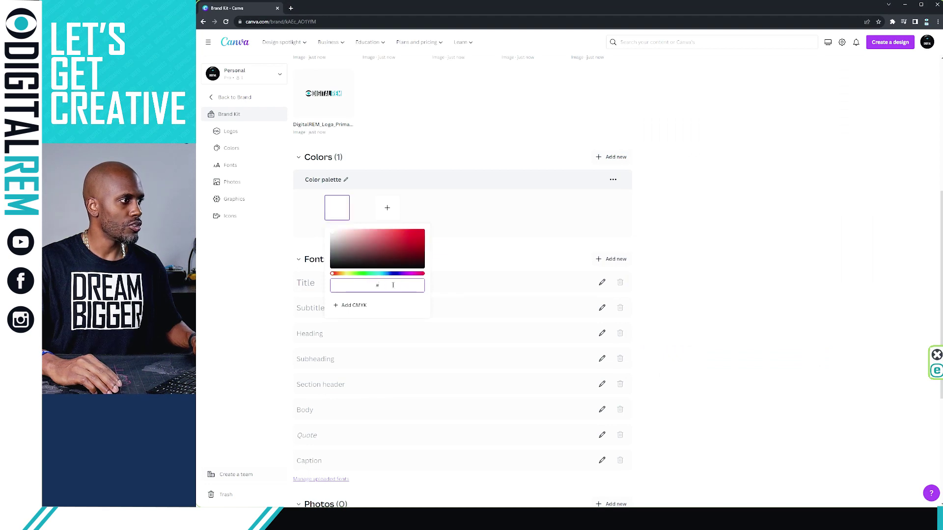
left_click(680, 219)
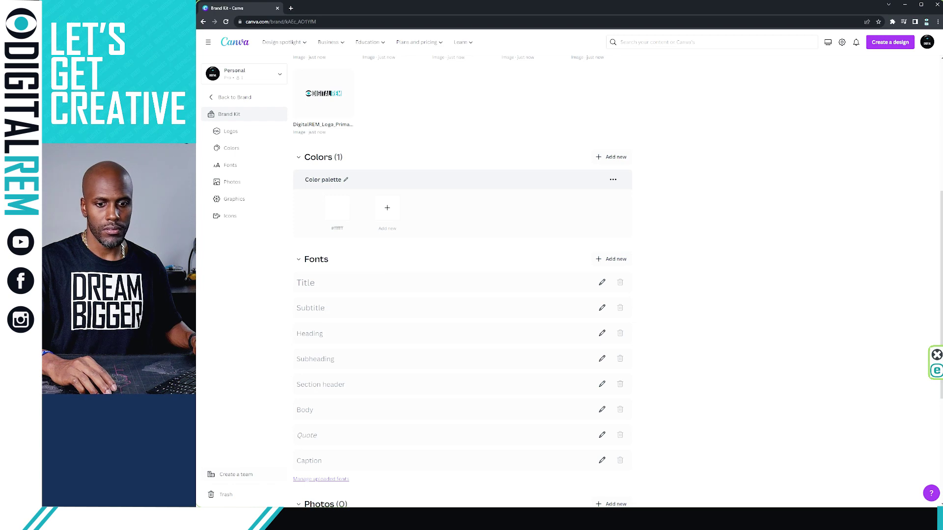
key("alt+Tab")
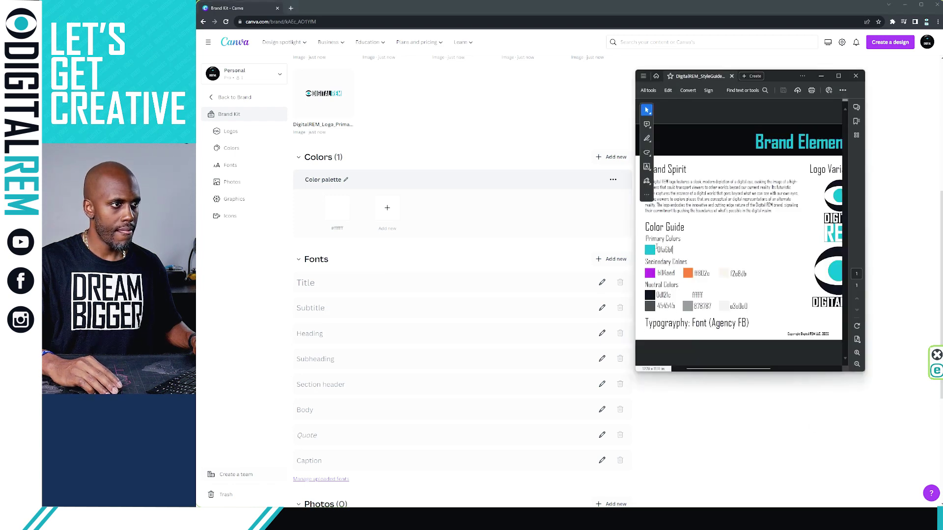
left_click_drag(657, 249, 673, 248)
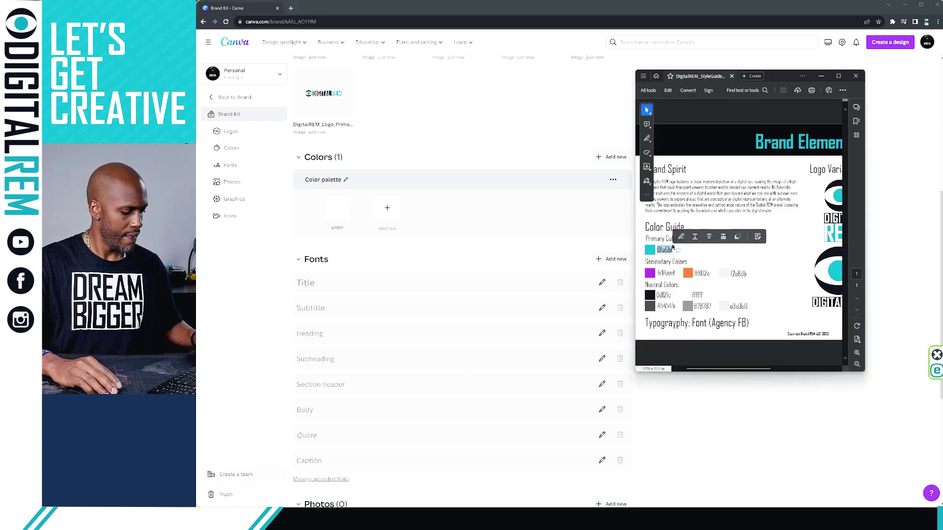
left_click(346, 215)
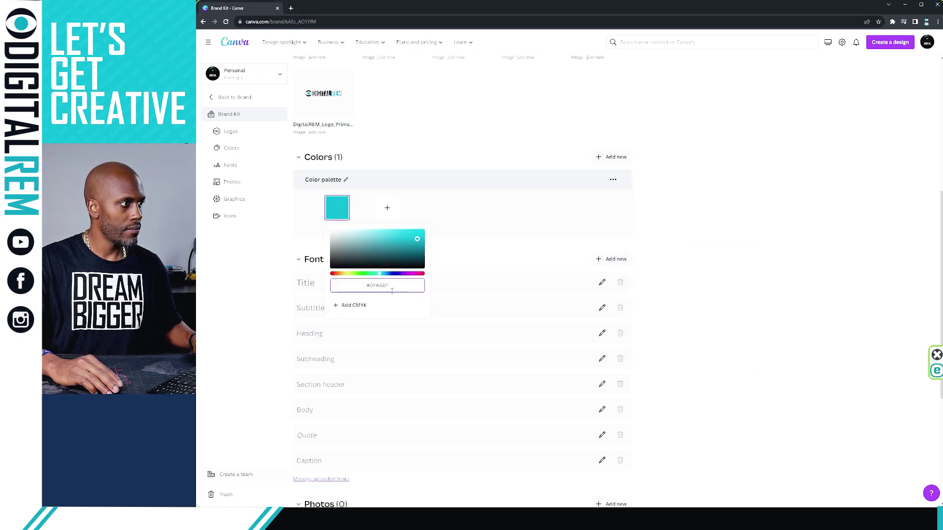
left_click(454, 205)
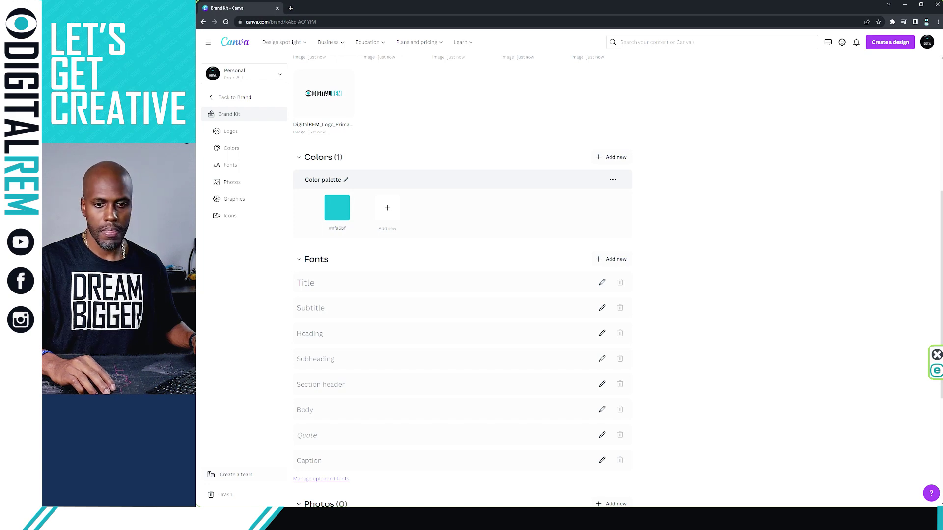
Copy the purple secondary color's hex code from the style guide and add it as a new color in the palette
key("alt+Tab")
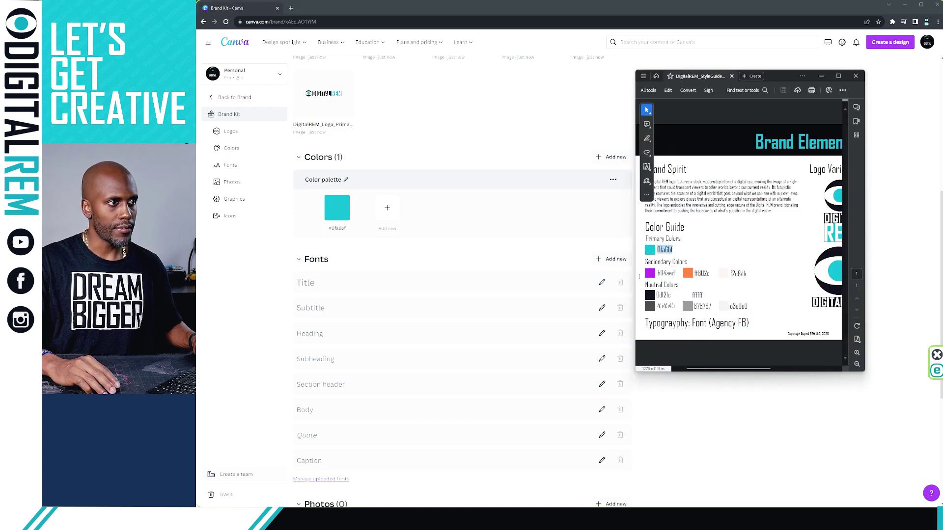
double_click(666, 273)
key("ctrl+c")
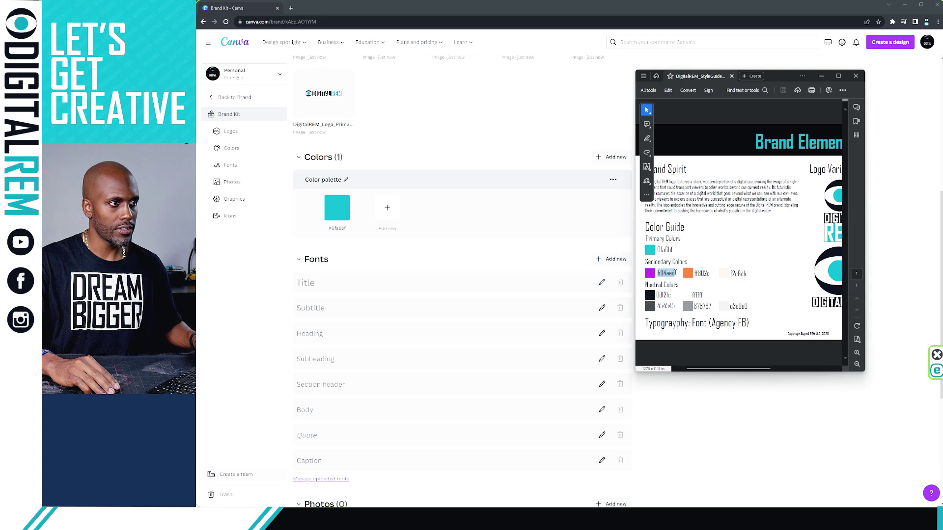
left_click(387, 208)
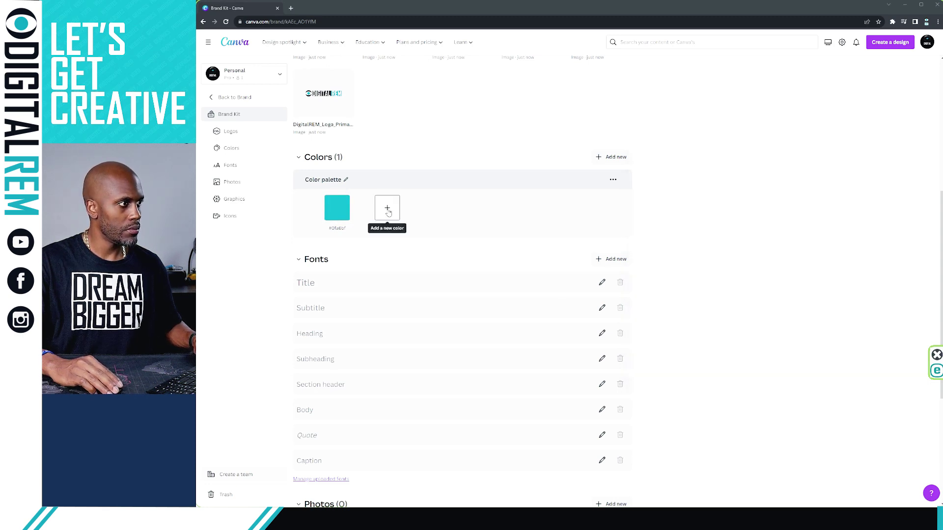
key("ctrl+v")
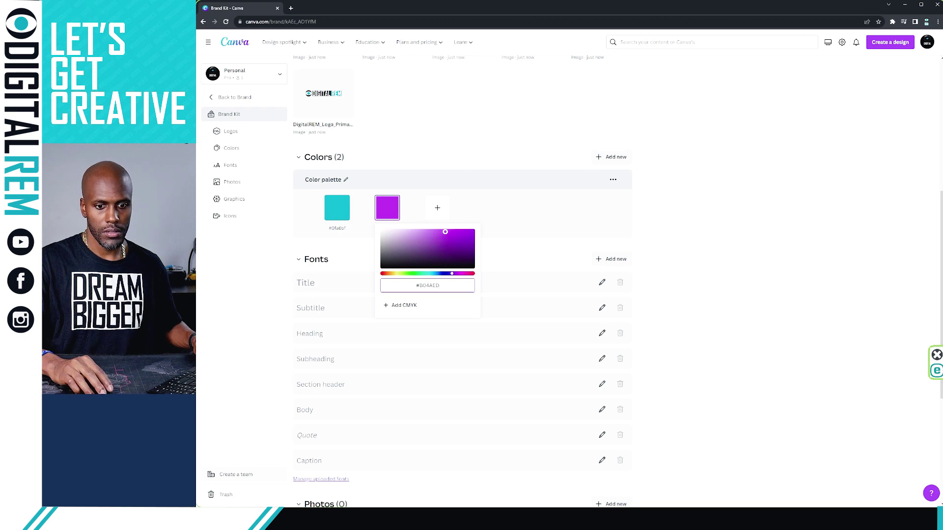
Add the orange secondary color ff802e from the style guide to the color palette
key("alt+Tab")
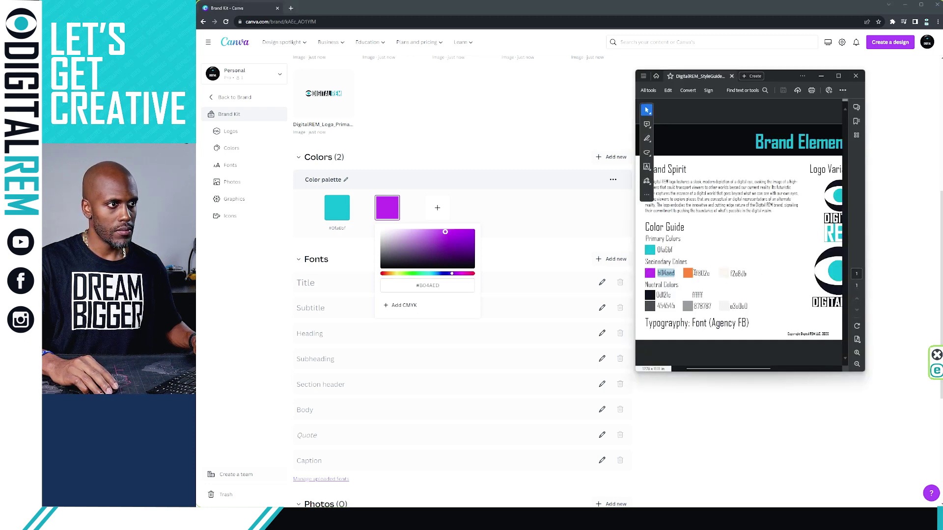
left_click_drag(693, 273, 708, 273)
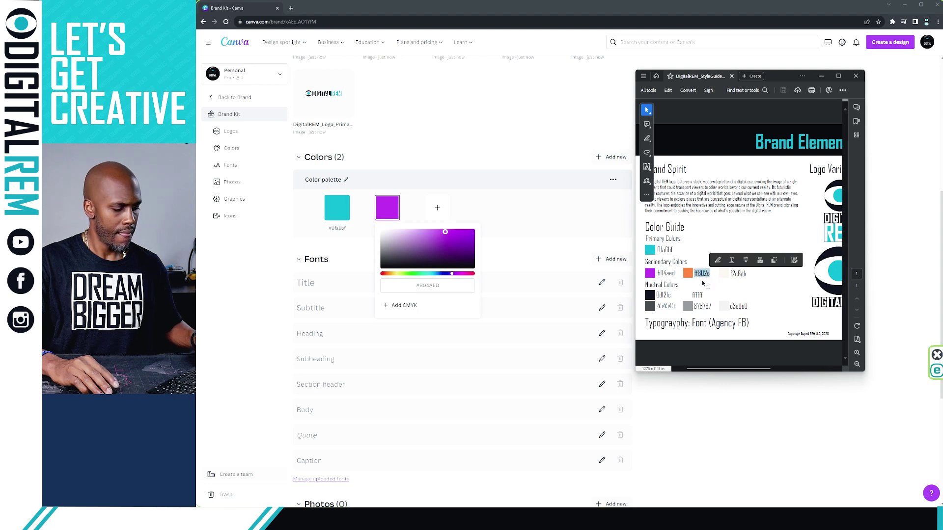
left_click(436, 211)
left_click(436, 211)
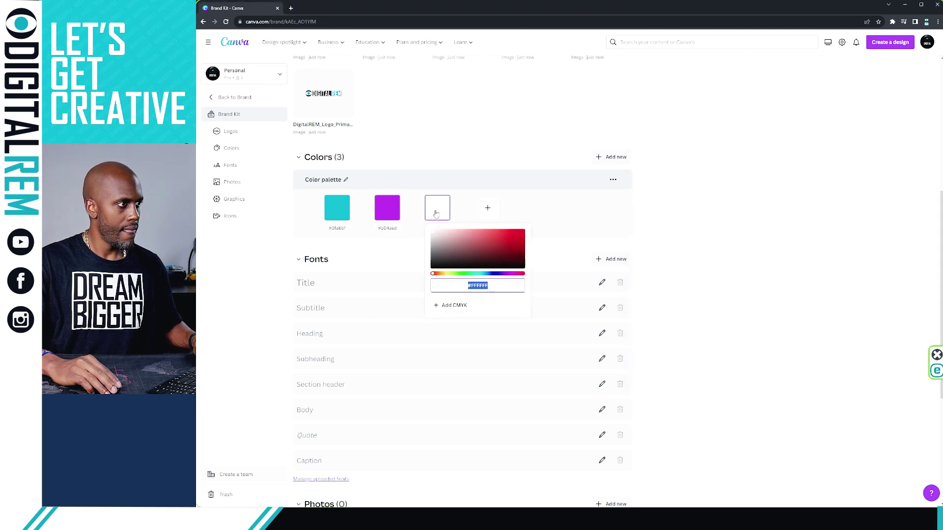
type("ff802e")
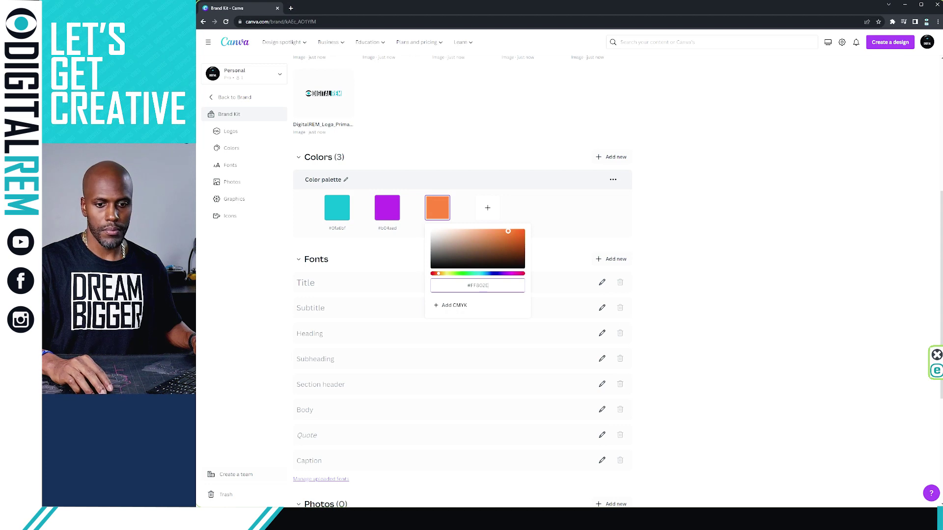
Add the cream secondary color f2e8db from the style guide to the color palette
key("alt+Tab")
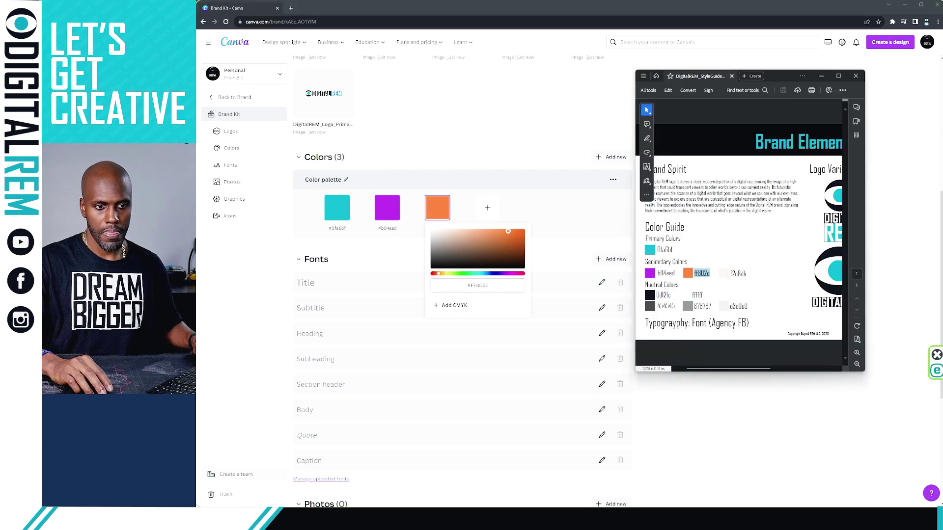
left_click_drag(731, 274, 745, 275)
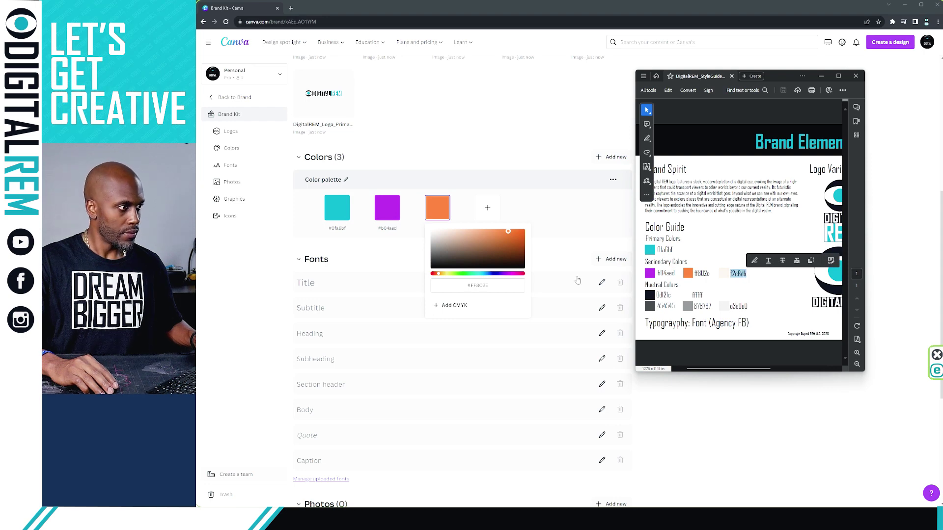
left_click(487, 211)
left_click(493, 220)
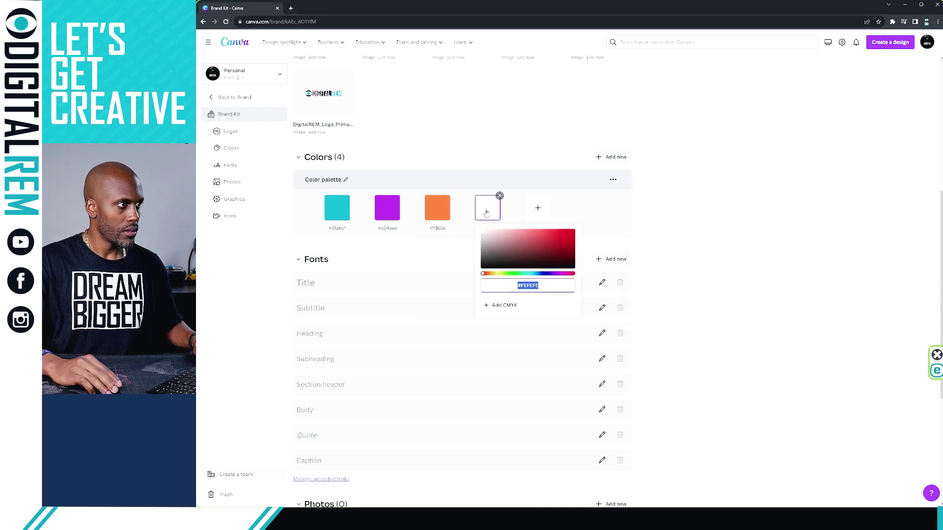
type("f2e8db")
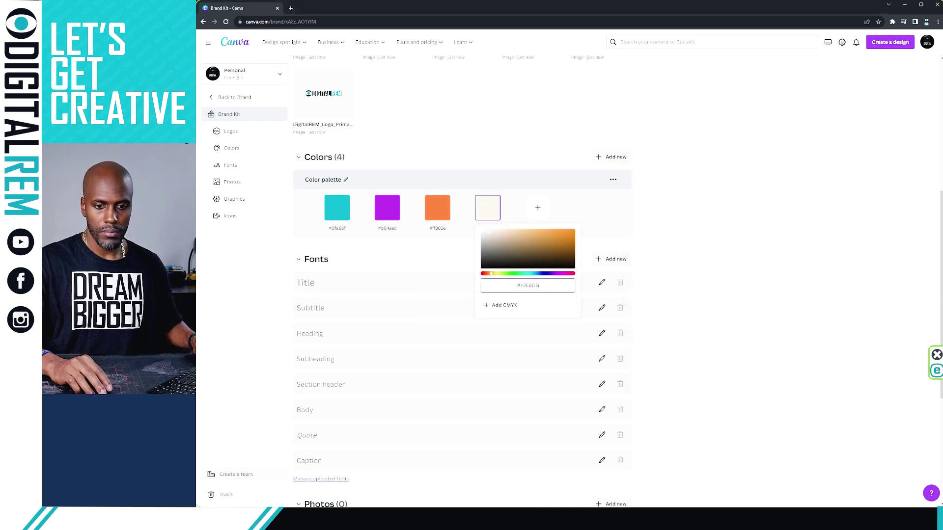
Add the near-black neutral color 0d121c from the style guide to the color palette
key("alt+Tab")
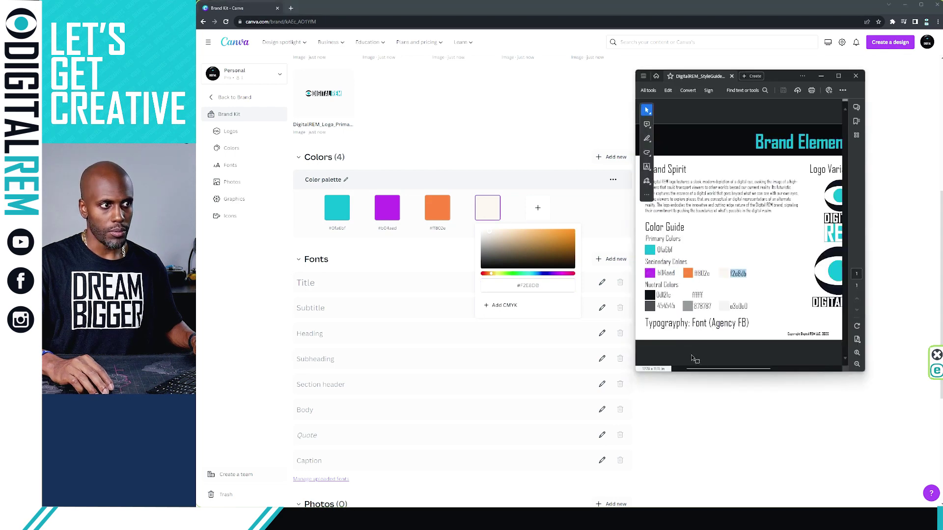
left_click_drag(656, 295, 671, 294)
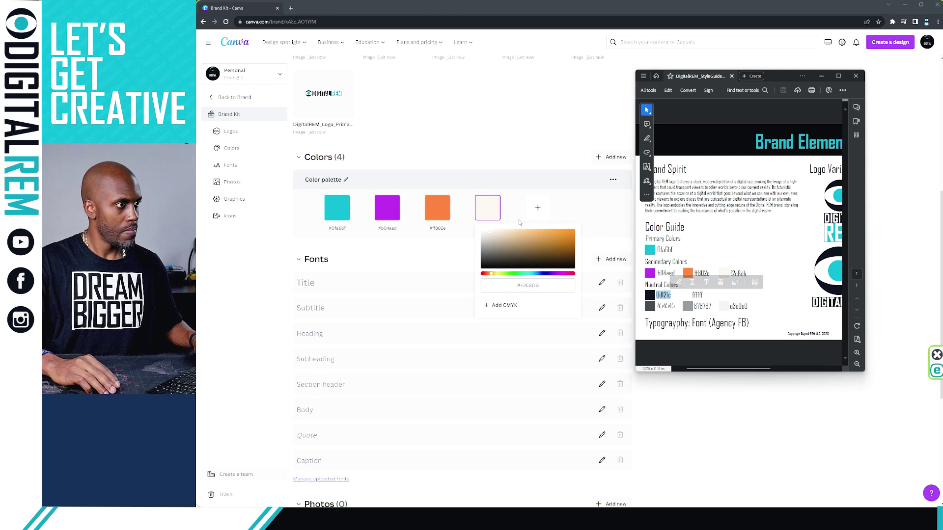
left_click(538, 208)
left_click(537, 208)
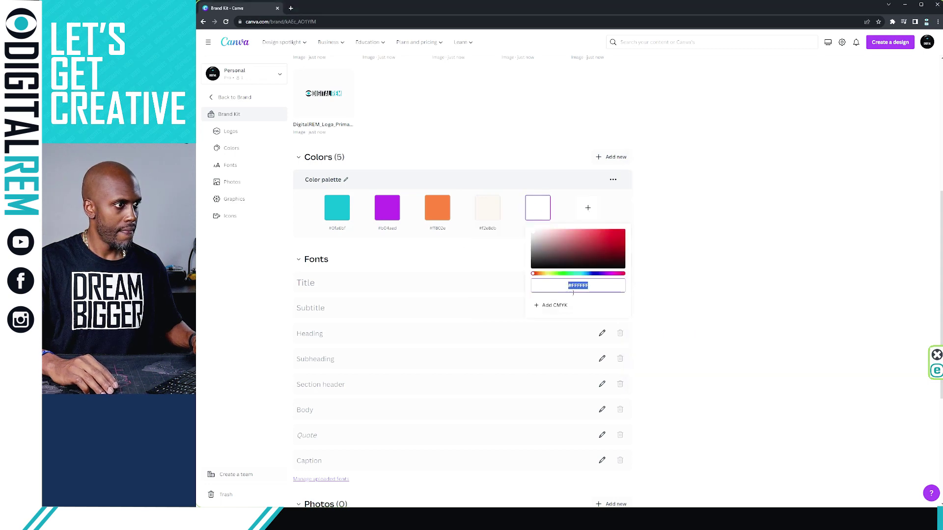
type("#0D121C")
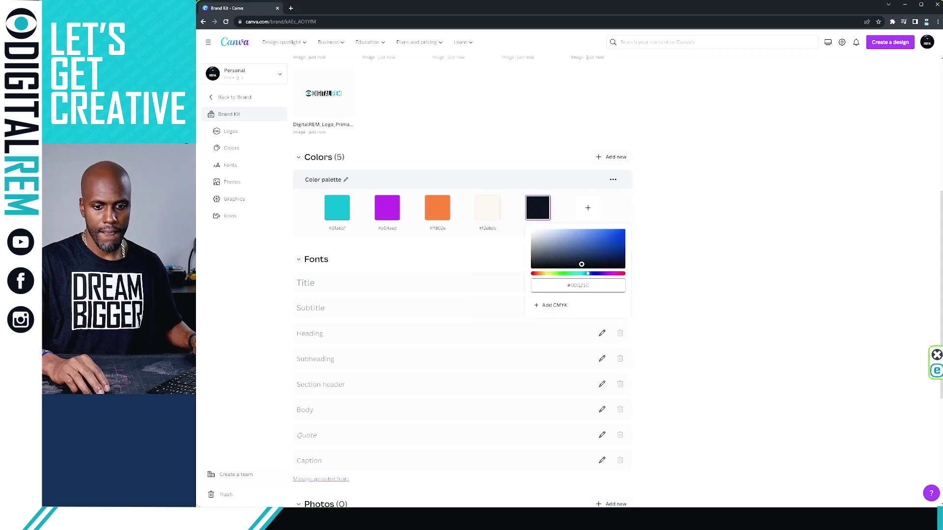
Add the white neutral color ffffff from the style guide to the color palette
key("alt+Tab")
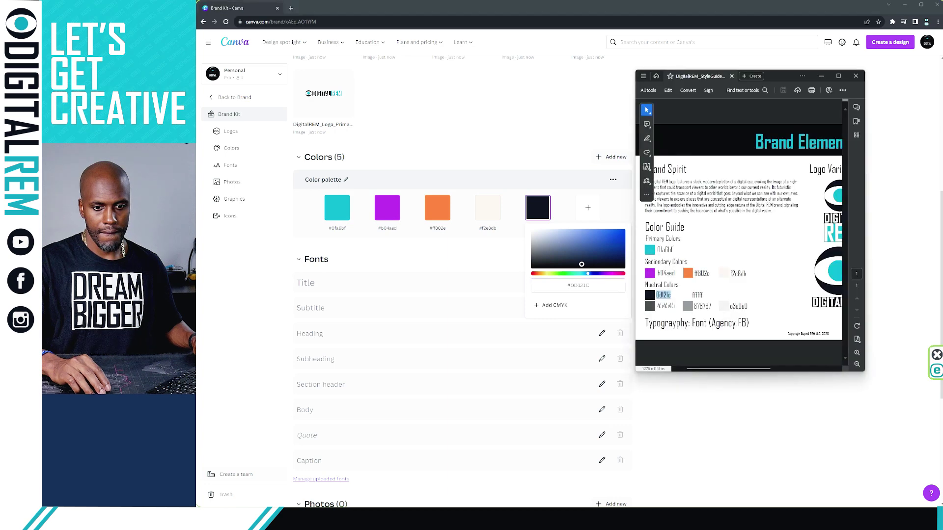
double_click(693, 295)
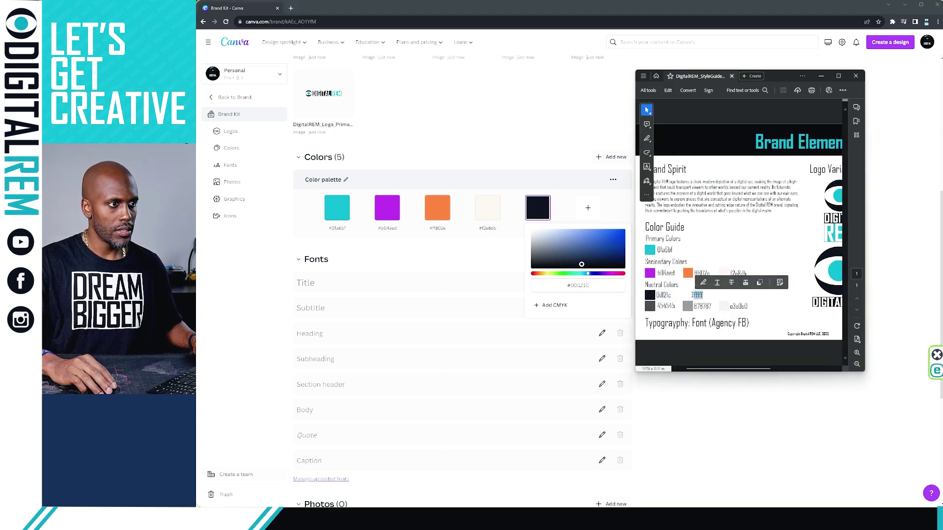
left_click_drag(692, 294, 711, 296)
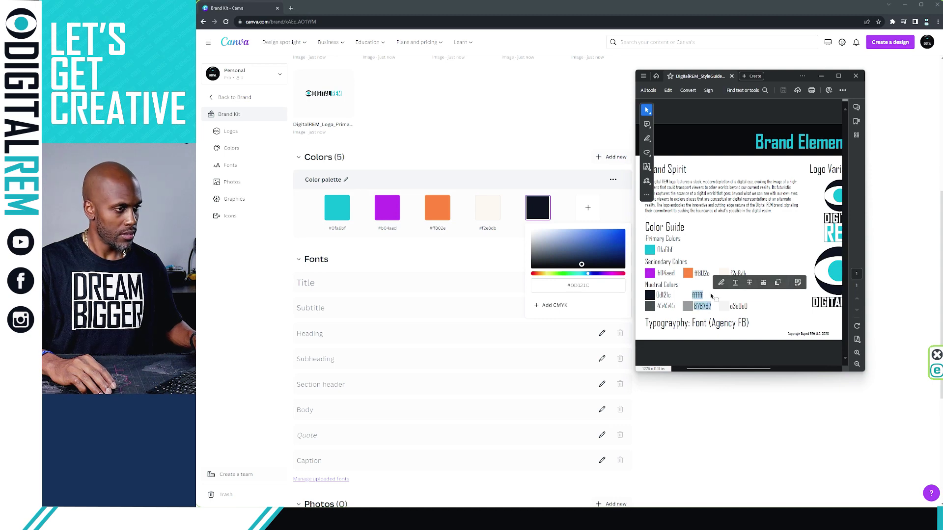
left_click(706, 296)
double_click(696, 295)
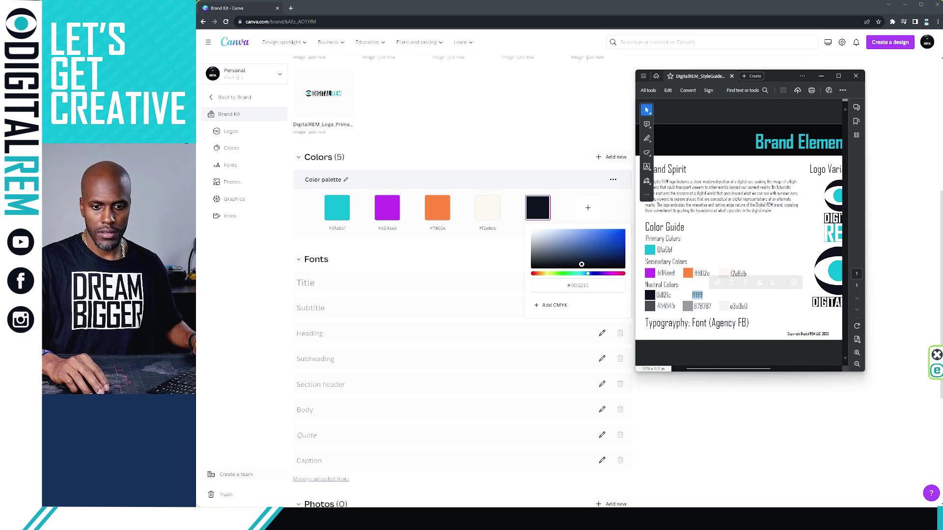
key("alt+Tab")
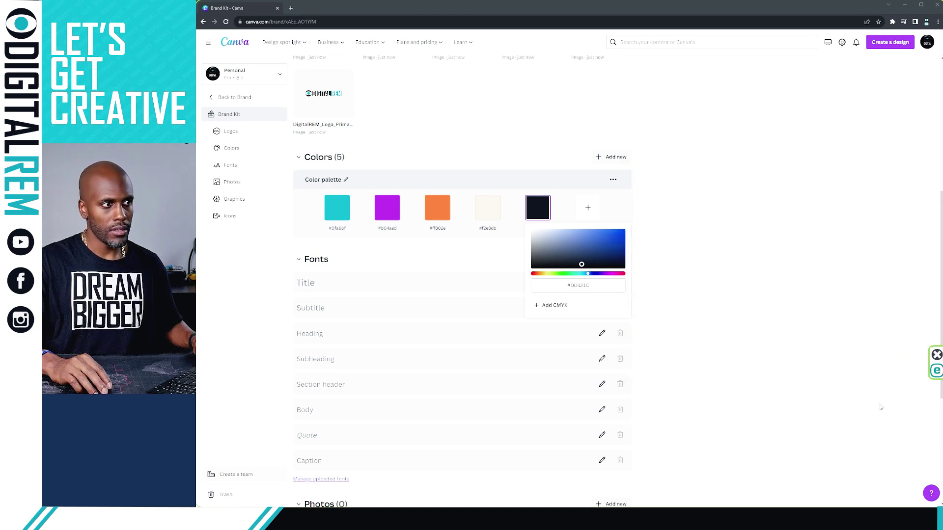
left_click(575, 284)
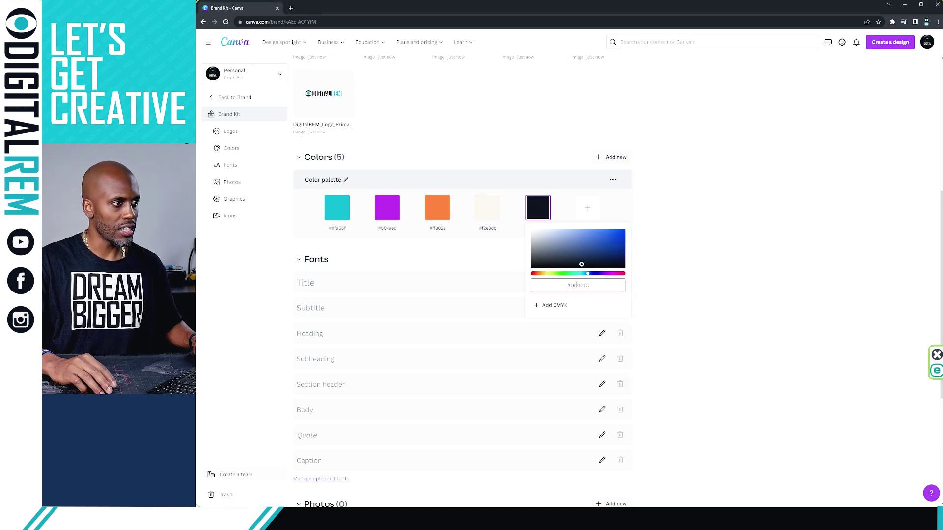
left_click(583, 210)
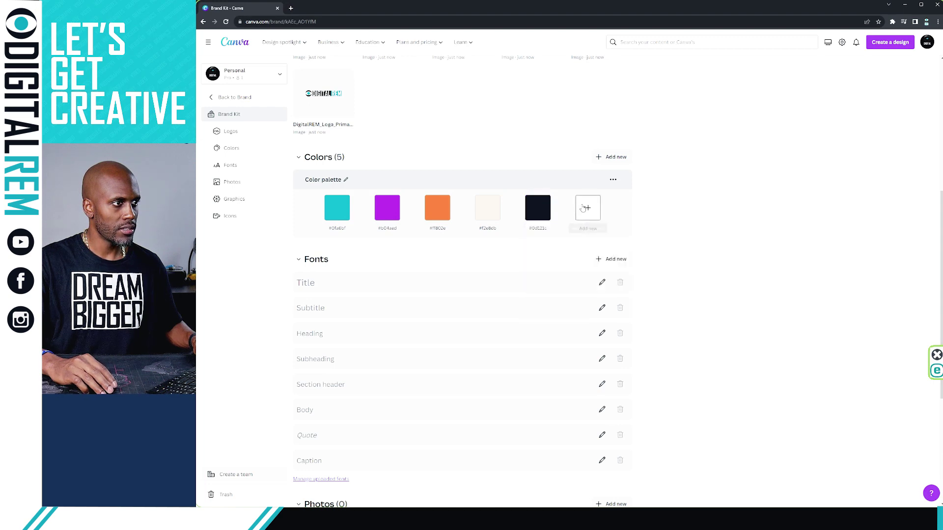
left_click(584, 211)
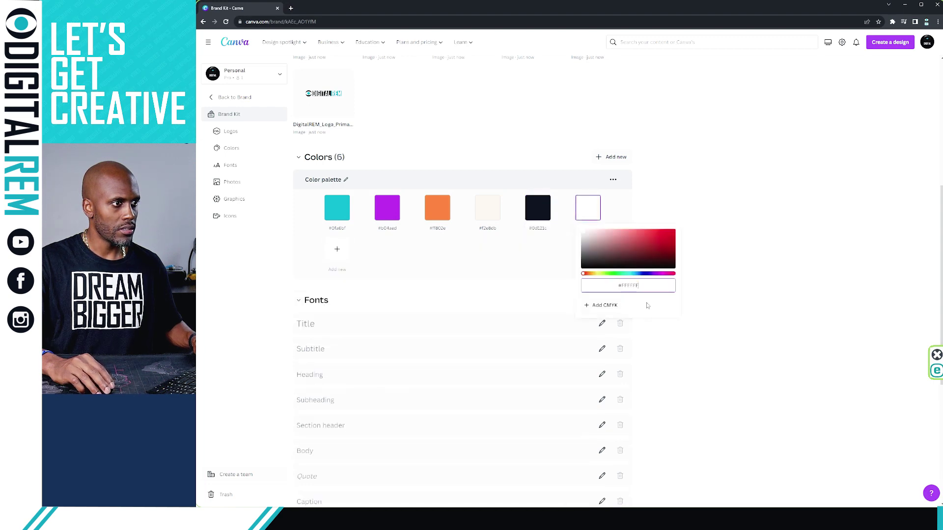
left_click(739, 243)
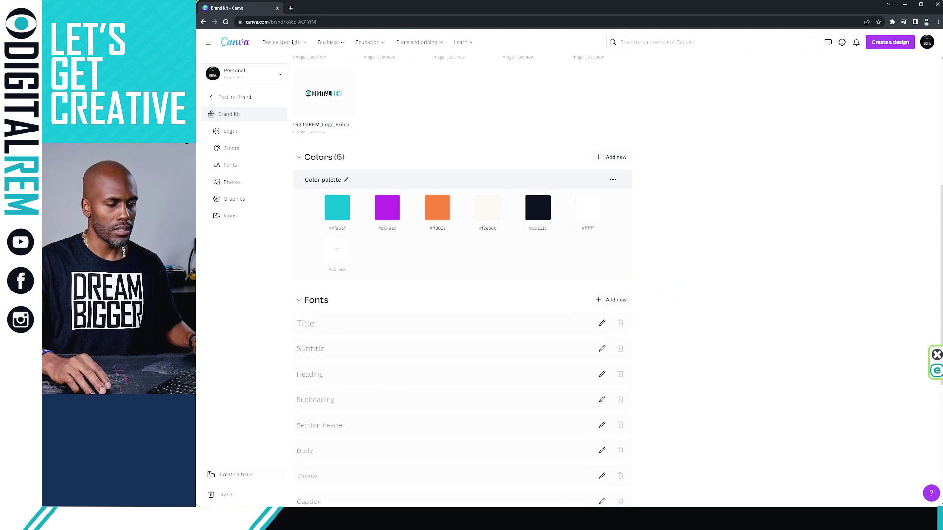
Add the dark gray neutral color 454545 from the style guide to the color palette
key("alt+Tab")
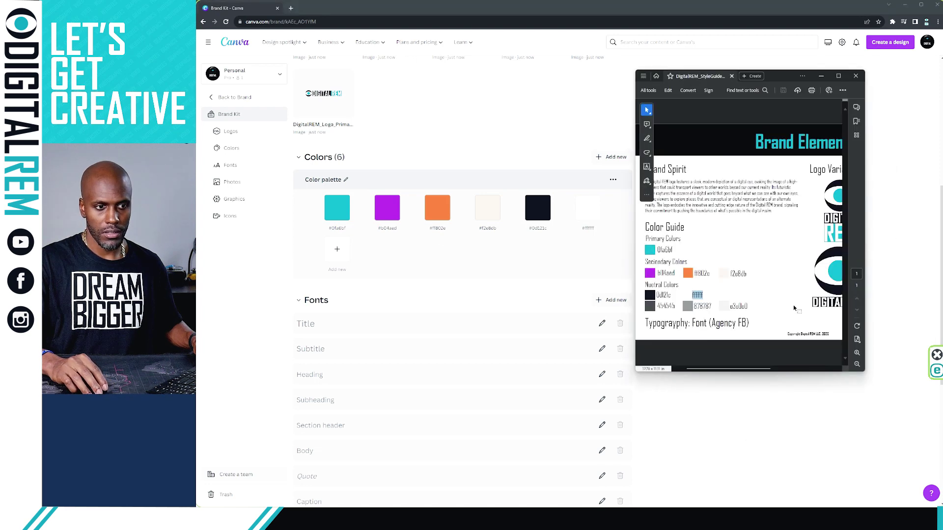
left_click_drag(658, 304, 673, 306)
key("ctrl+c")
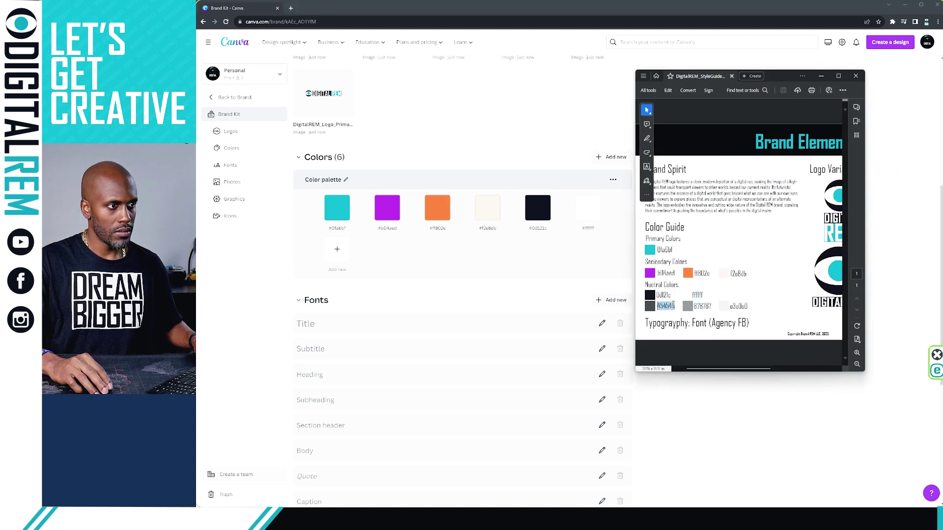
left_click(337, 249)
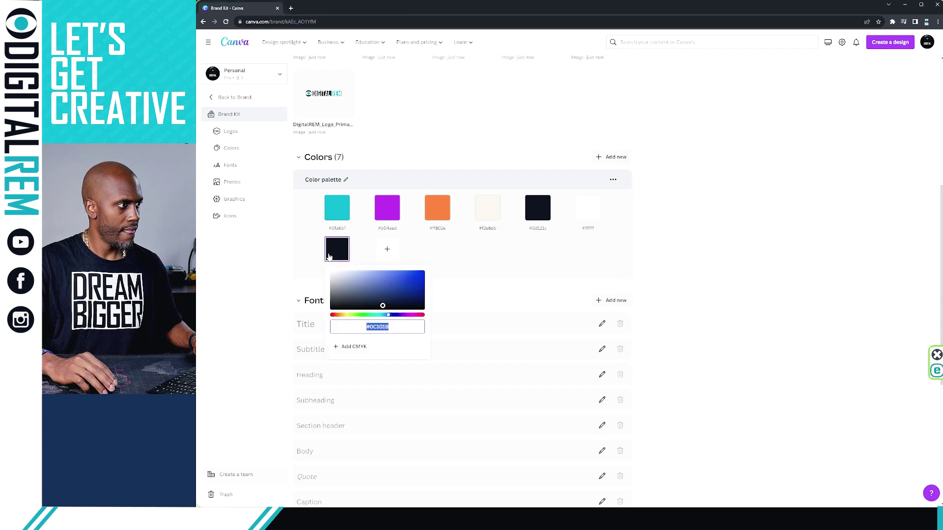
key("ctrl+v")
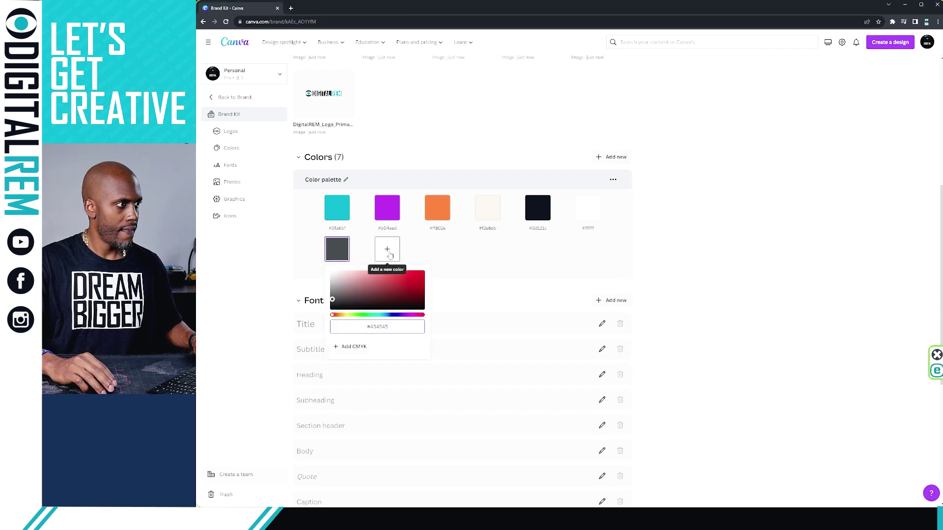
key("Escape")
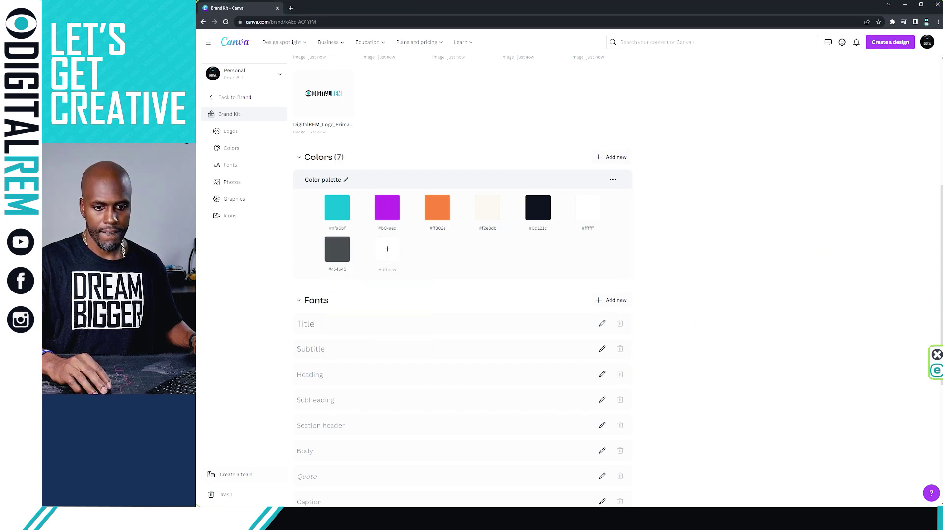
Add the medium gray neutral color 878787 from the style guide to the color palette
key("alt+Tab")
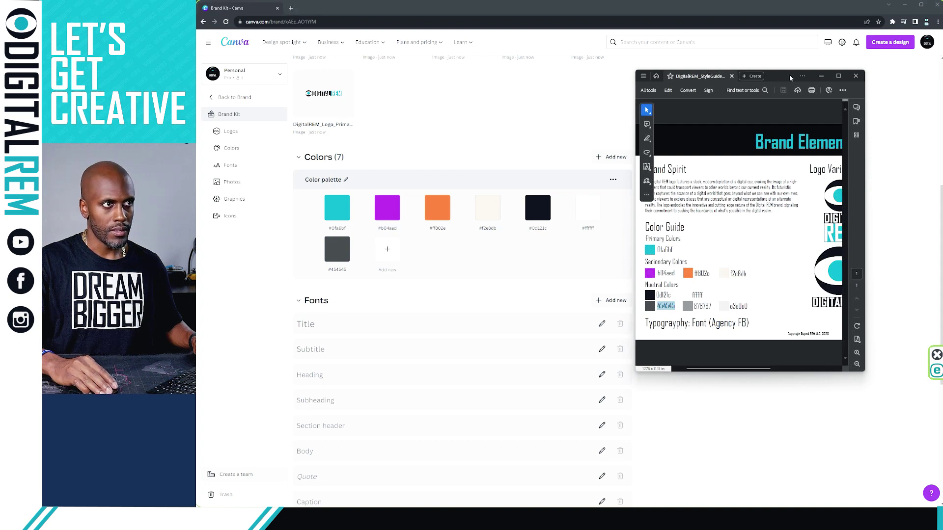
left_click_drag(790, 81, 940, 118)
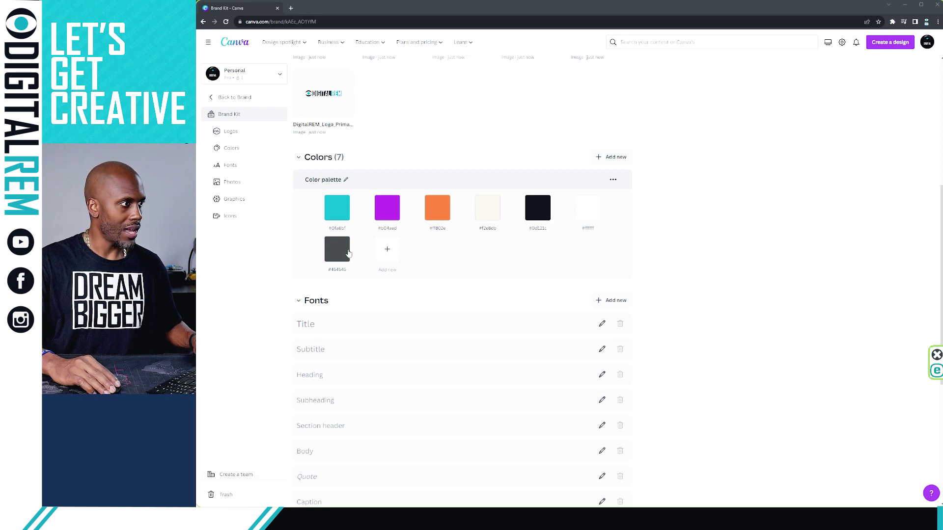
left_click(385, 250)
type("#878787")
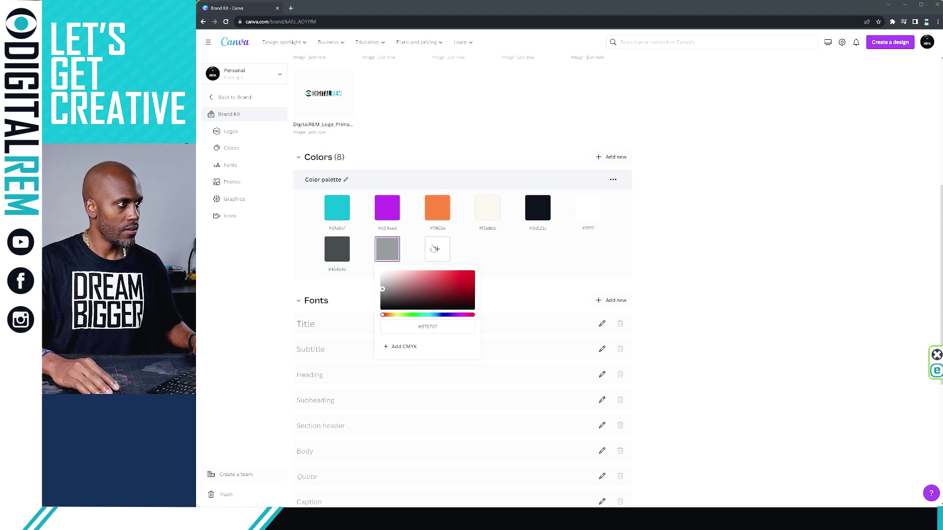
Add the light gray neutral color e3e0e0 from the style guide to the color palette
left_click(429, 251)
left_click(429, 251)
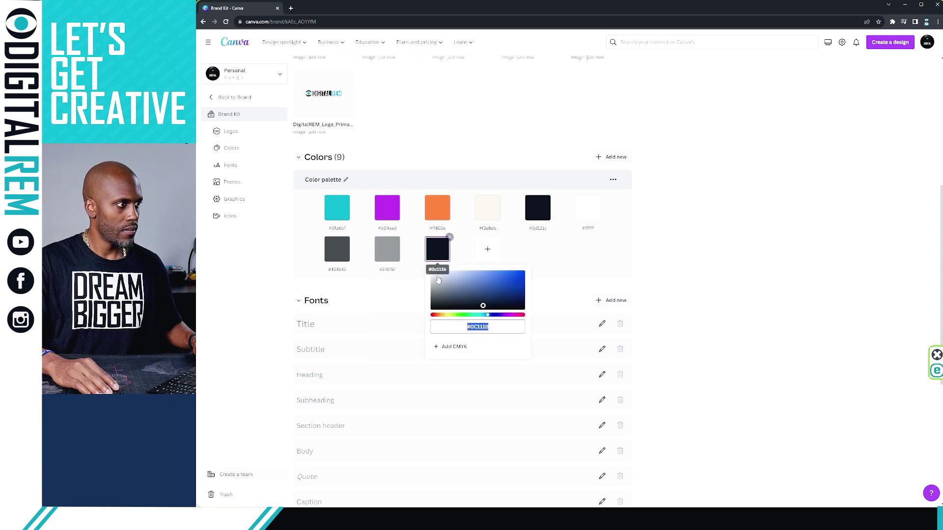
type("#E3E0E0")
left_click(664, 254)
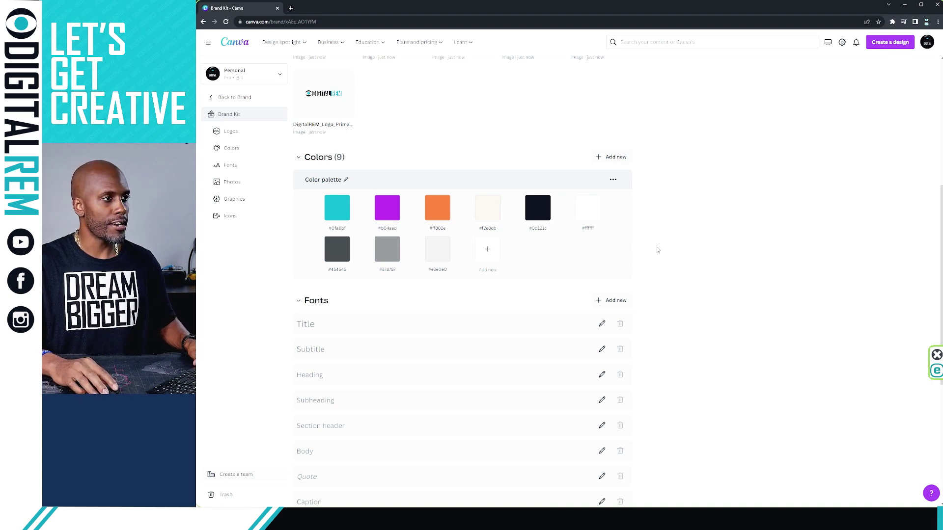
Collapse the Colors section and search the available fonts for "agen" for the Title text style, clearing the search again
scroll(597, 263, "down", 1)
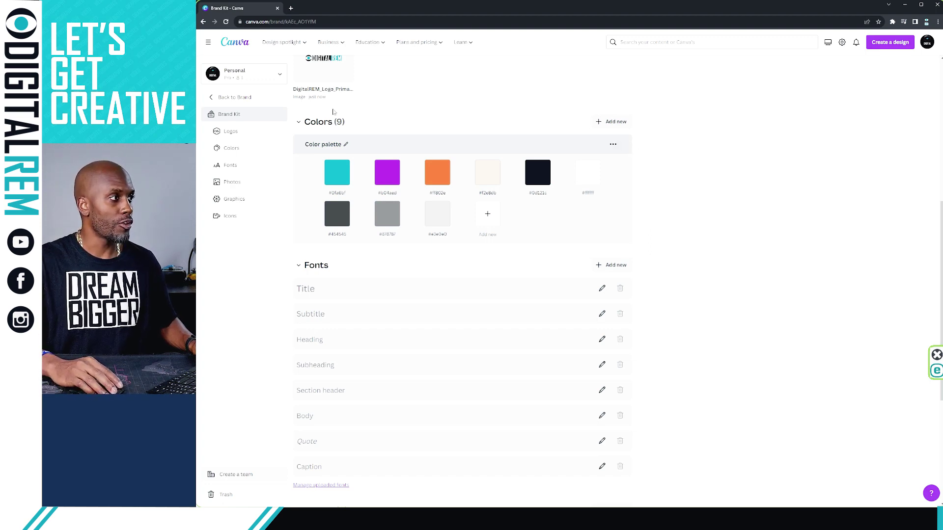
left_click(319, 123)
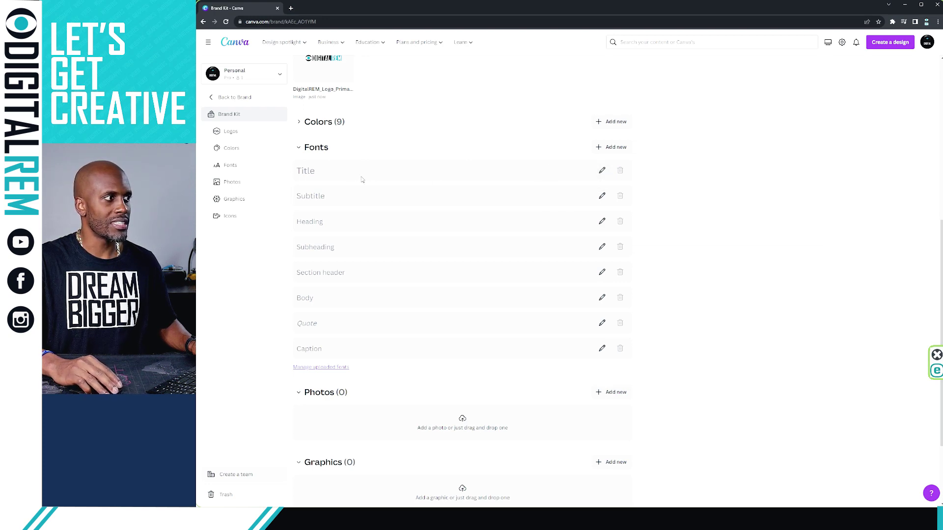
left_click(602, 171)
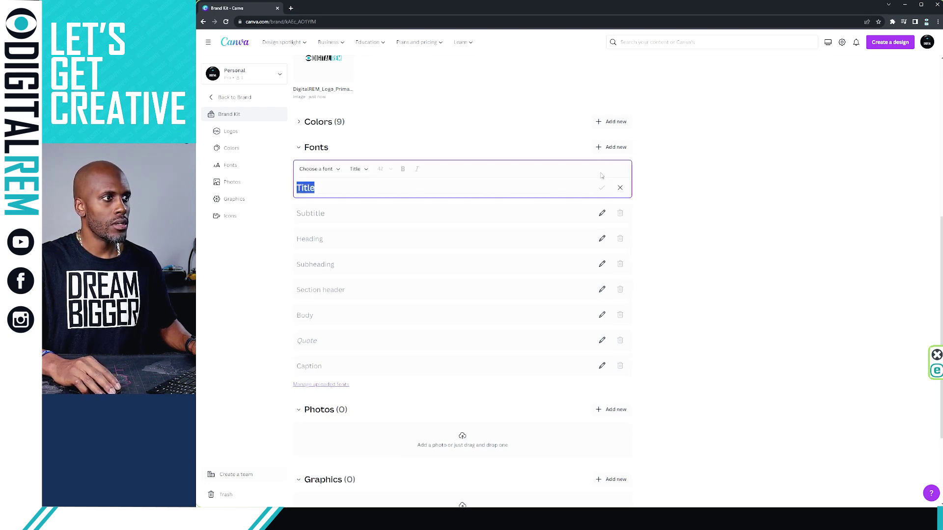
left_click(331, 172)
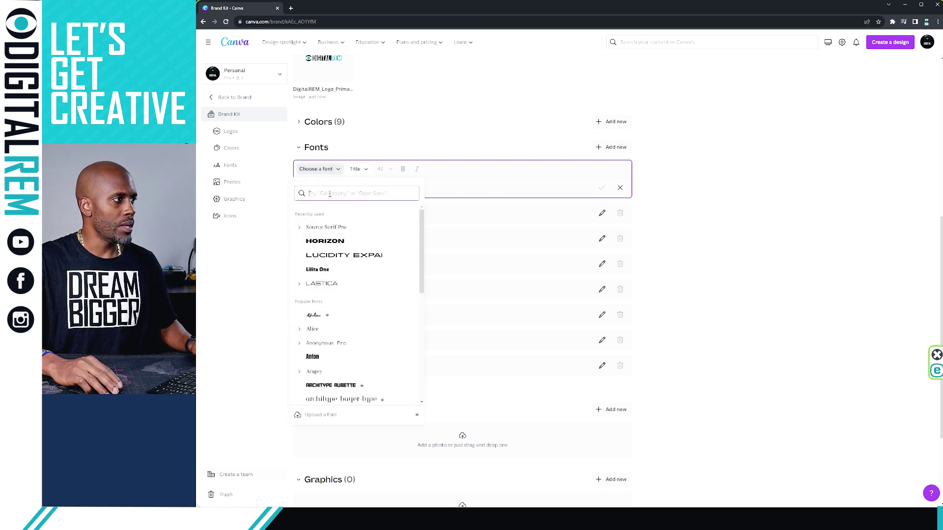
type("agen")
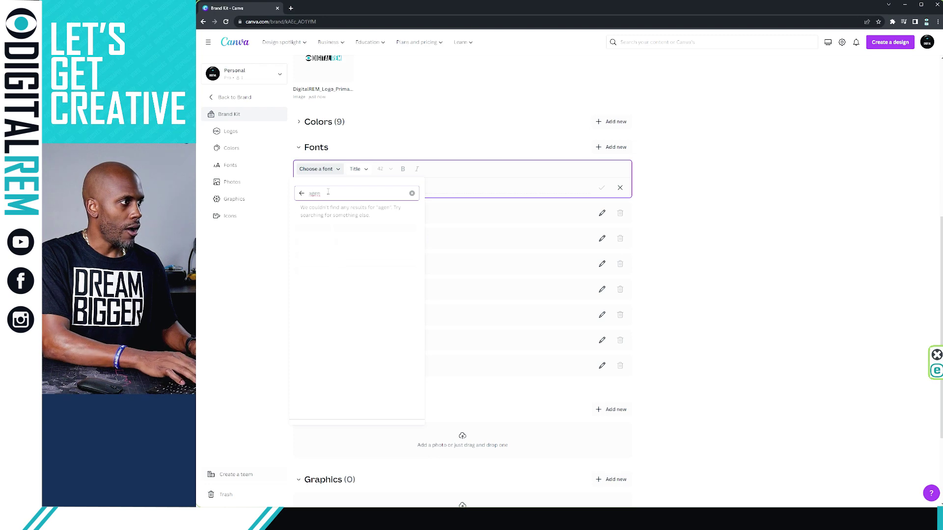
key("BackSpace")
key("BackSpace")
key("BackSpace")
key("BackSpace")
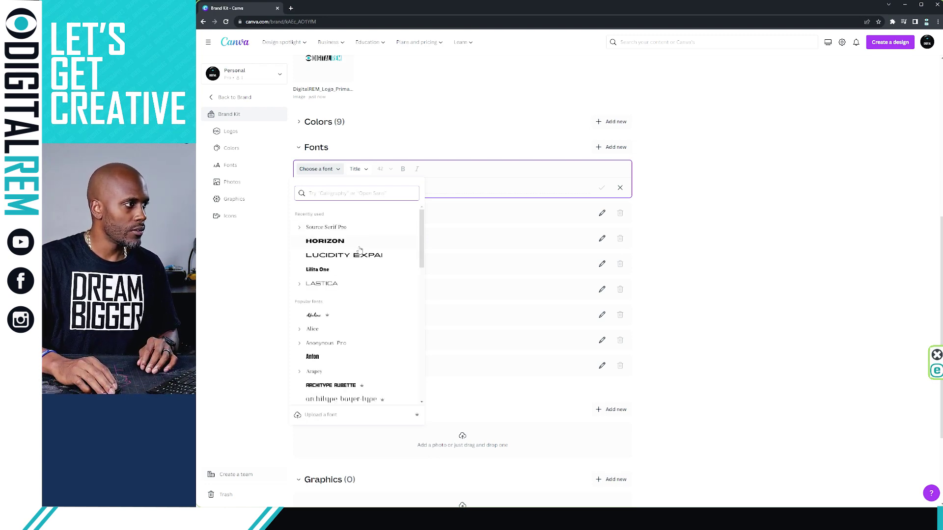
Set the Title text style's font to League Spartan and save it
scroll(363, 251, "down", 3)
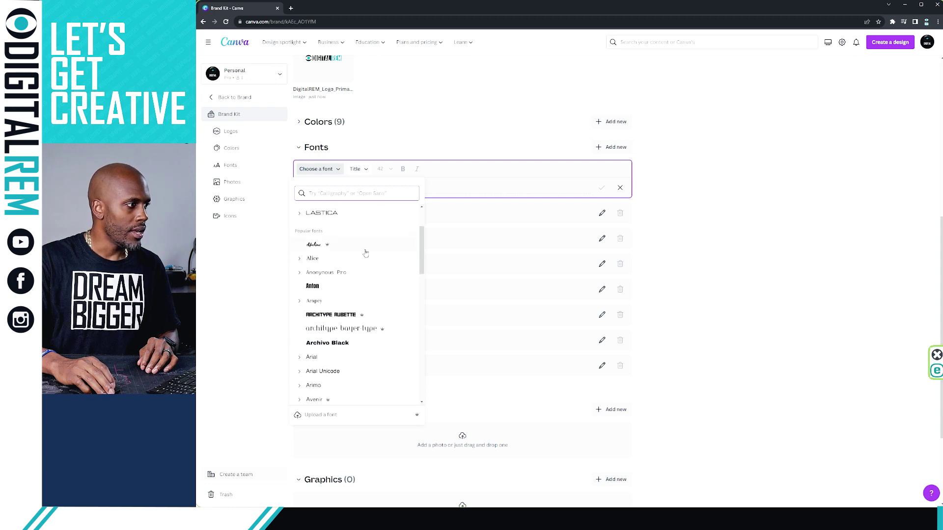
scroll(366, 253, "down", 2)
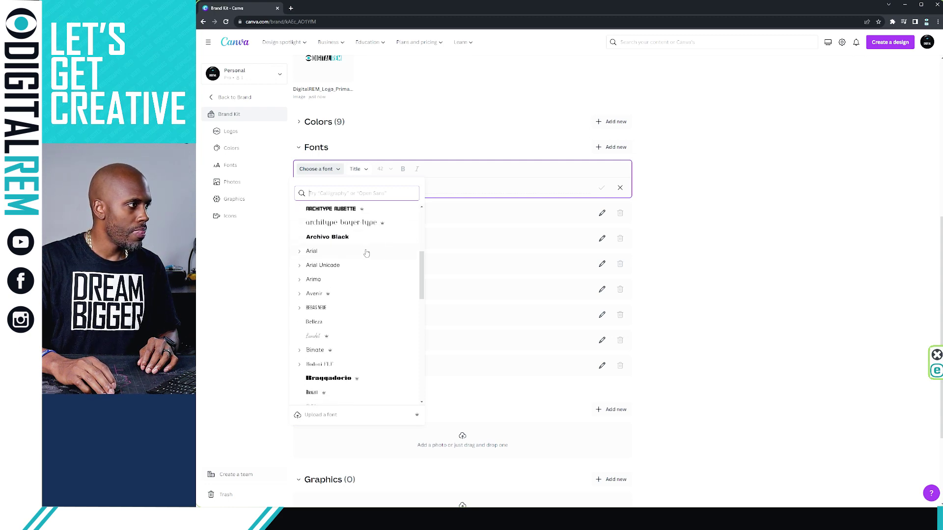
scroll(366, 253, "down", 4)
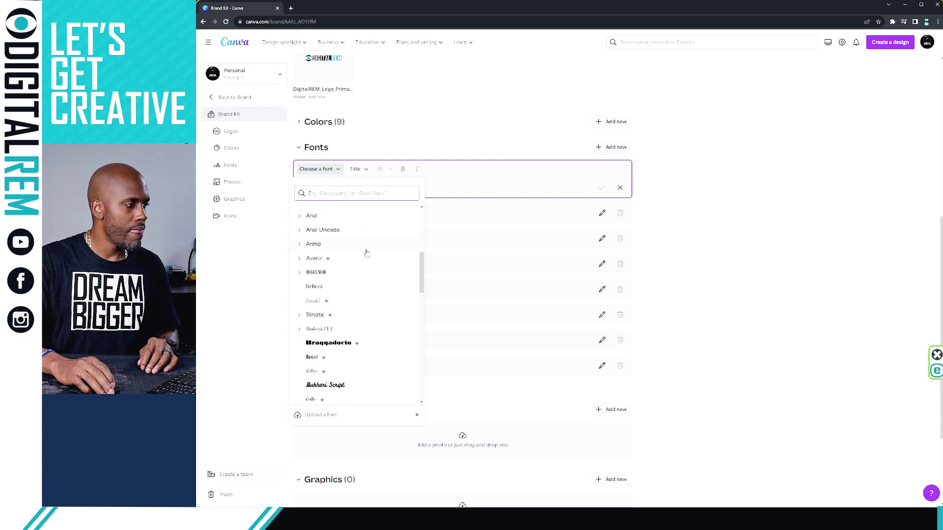
scroll(365, 253, "down", 6)
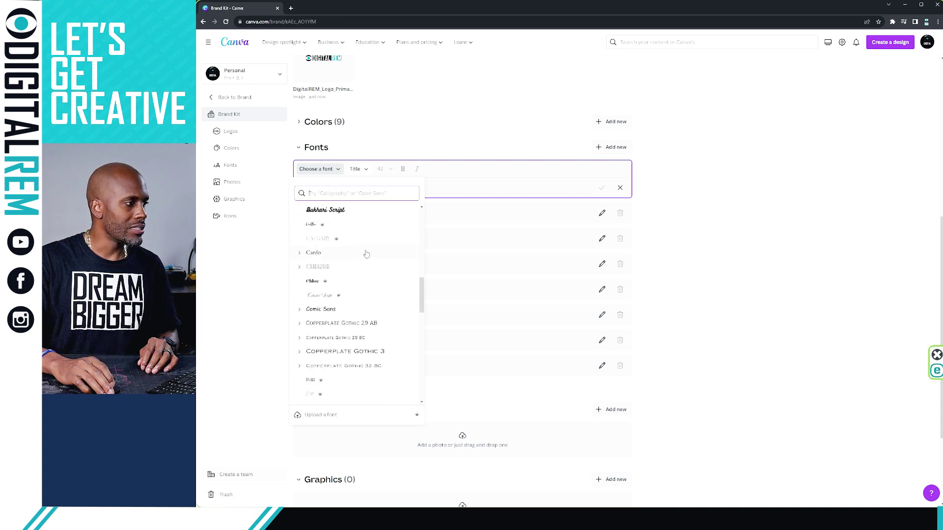
scroll(366, 254, "down", 5)
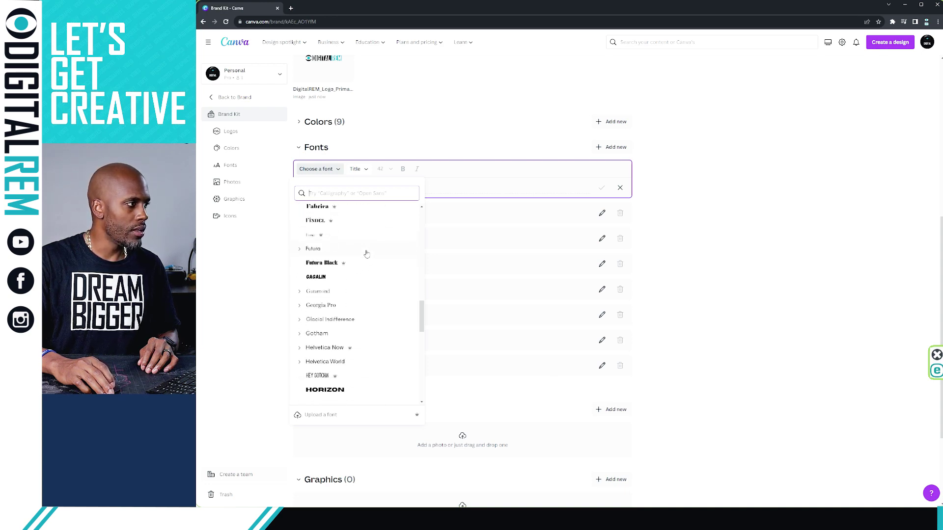
scroll(367, 254, "down", 1)
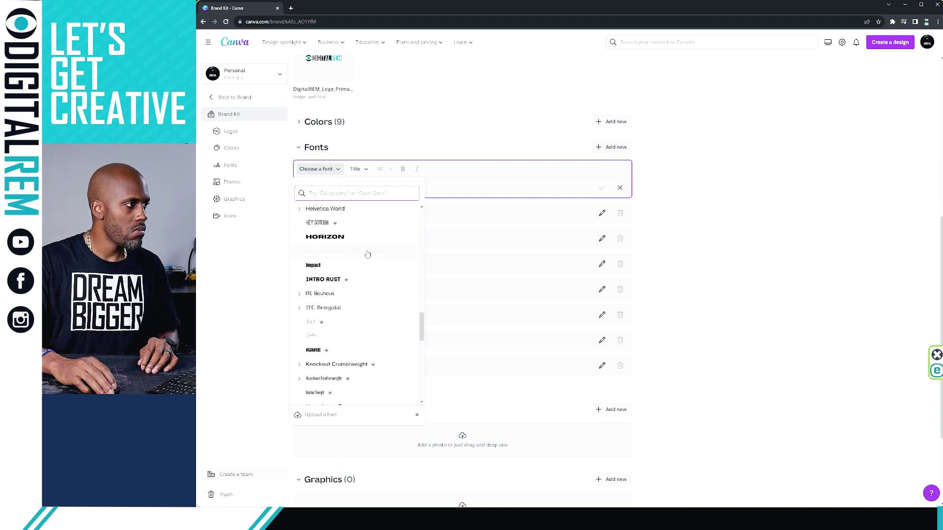
scroll(367, 254, "down", 1)
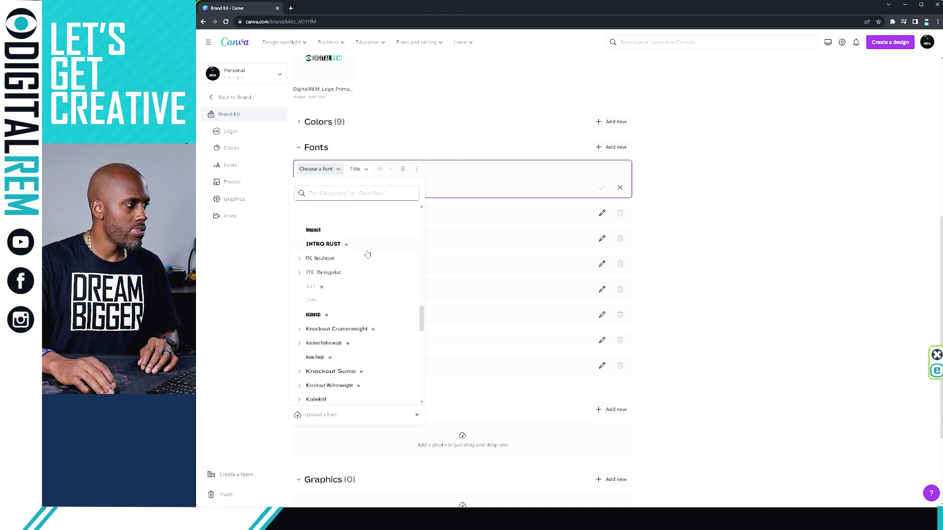
scroll(368, 254, "up", 2)
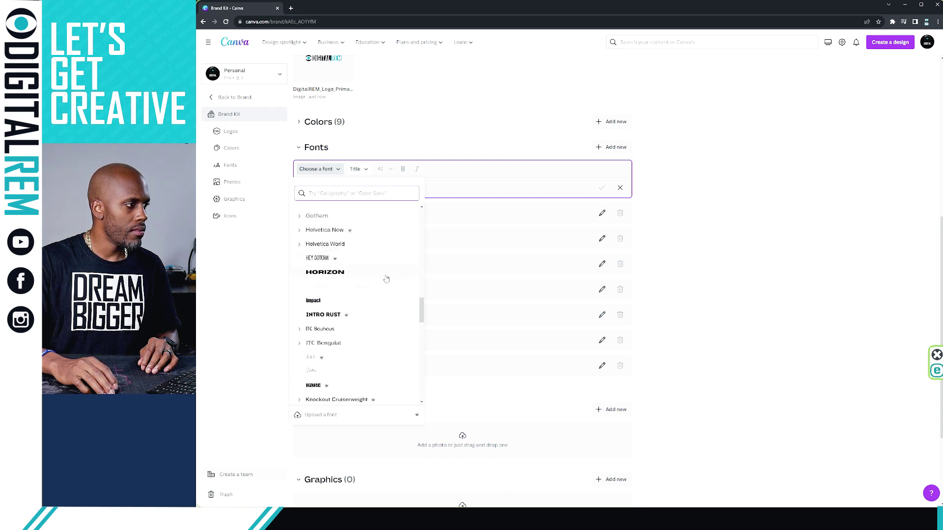
scroll(386, 279, "down", 8)
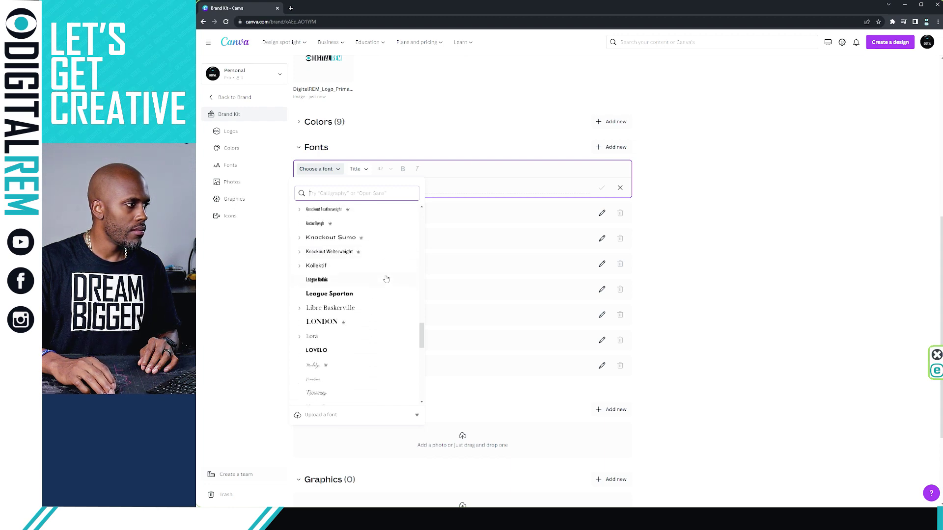
scroll(387, 279, "up", 2)
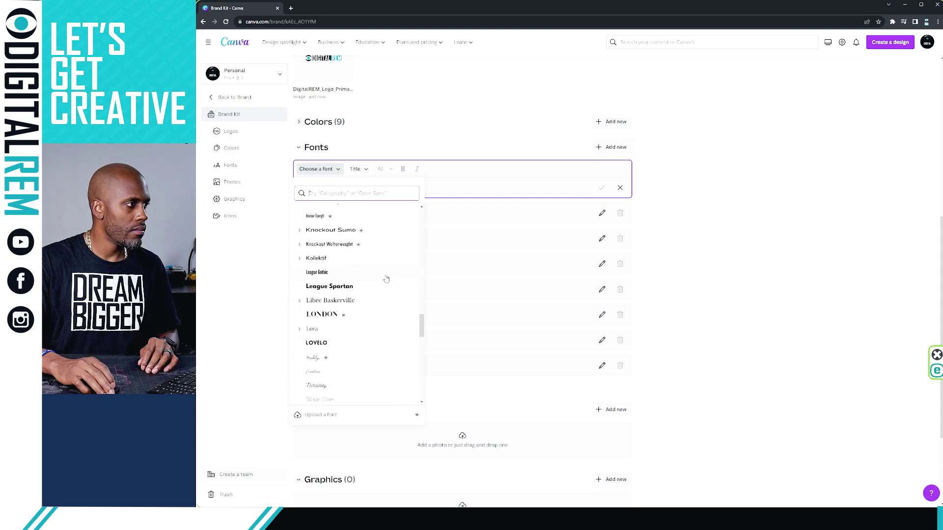
scroll(387, 279, "down", 1)
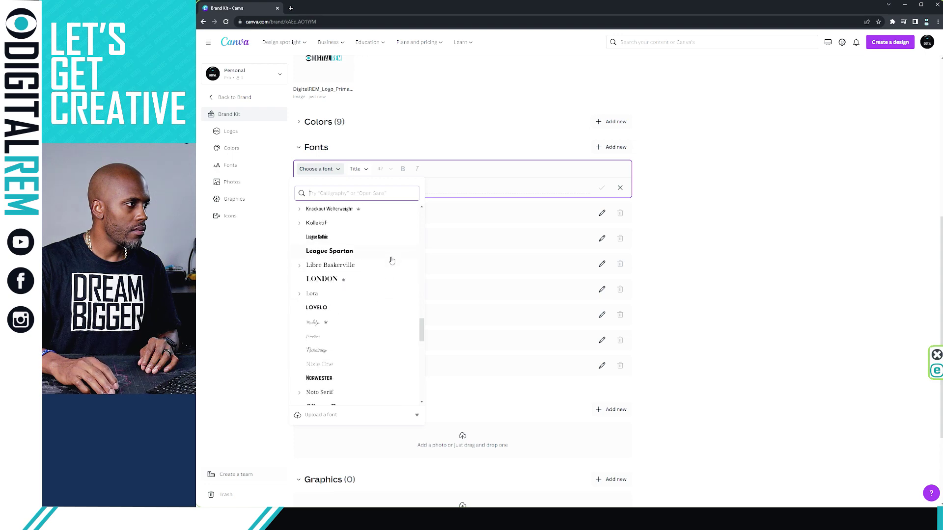
left_click(392, 257)
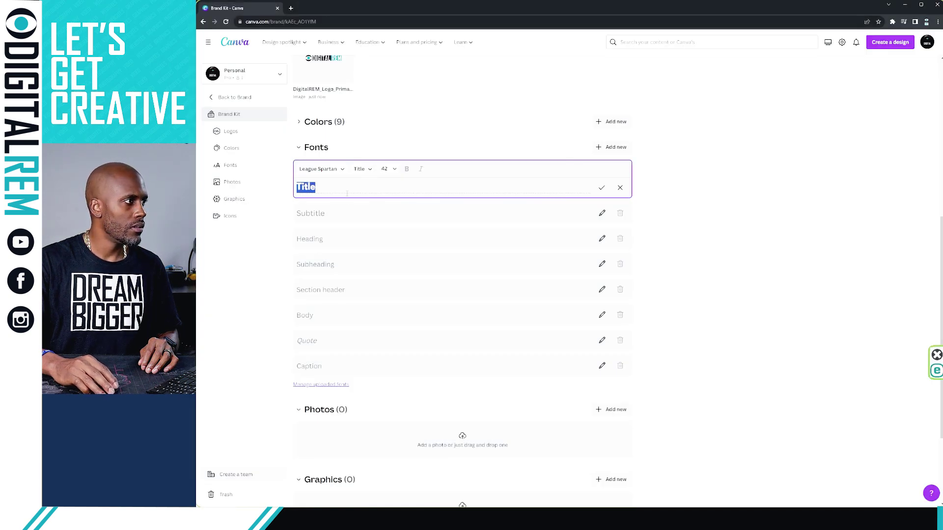
key("Right")
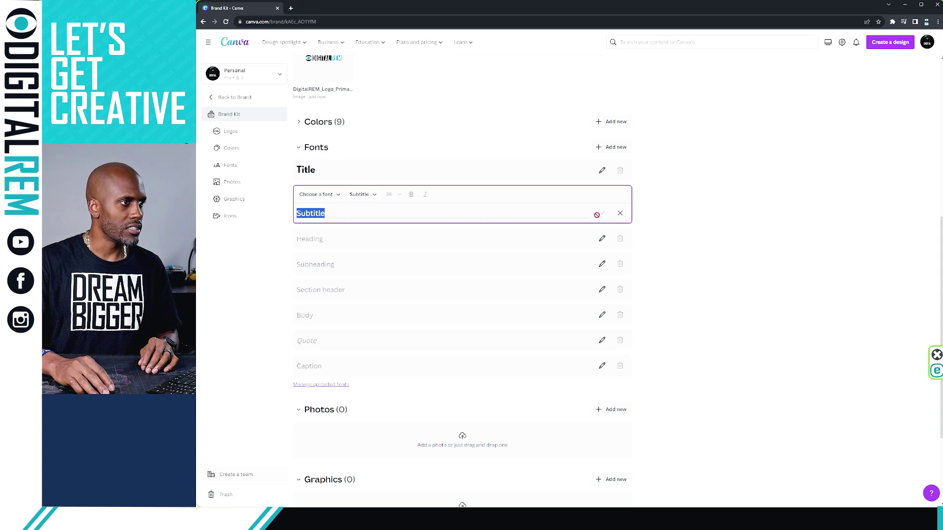
Browse the available fonts for the Subtitle text style, from the popular fonts through the English fonts starting with B
left_click(326, 195)
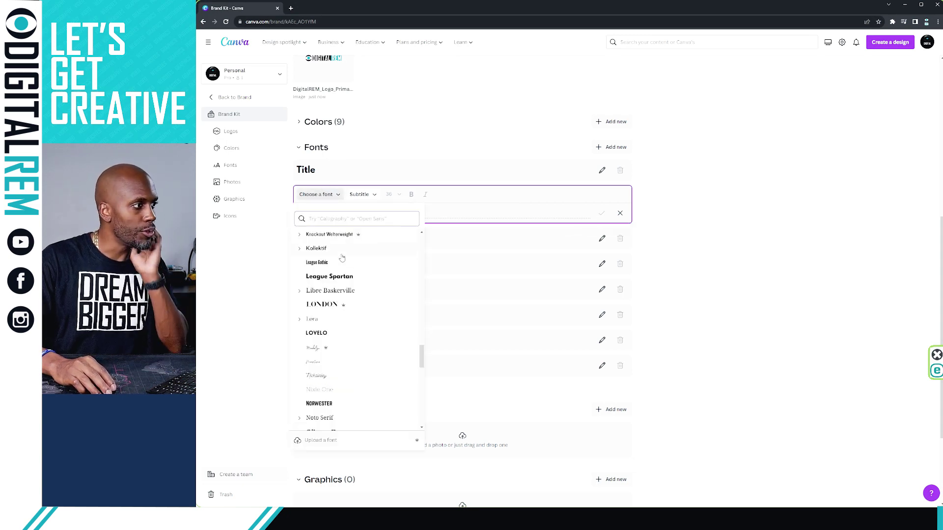
scroll(351, 289, "down", 1)
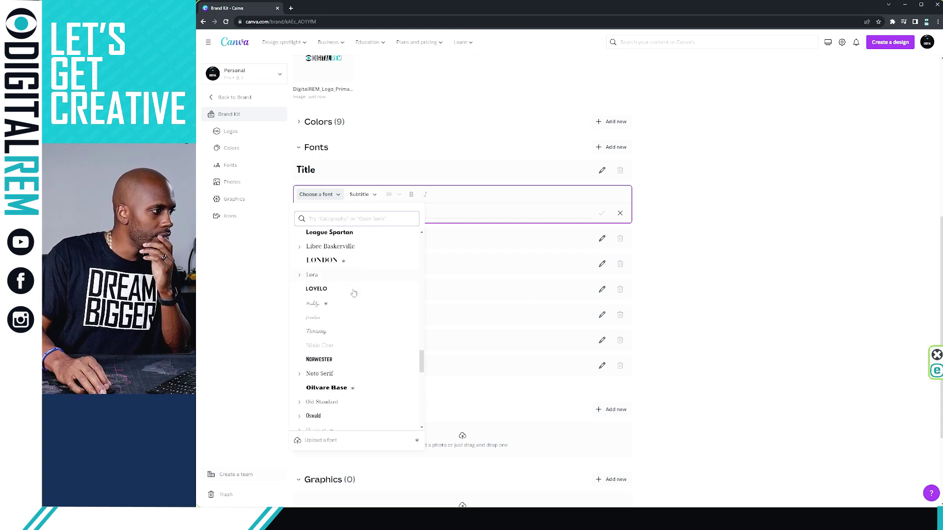
scroll(353, 294, "down", 4)
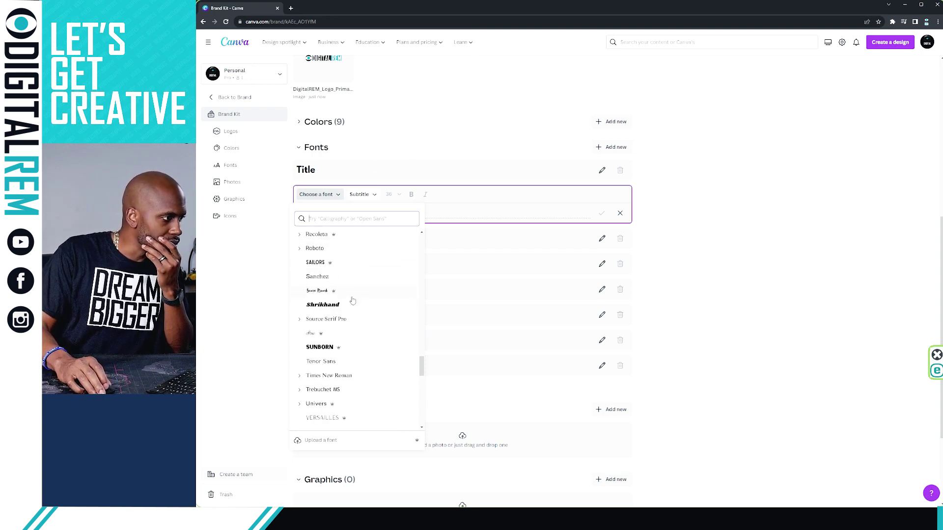
scroll(354, 302, "down", 3)
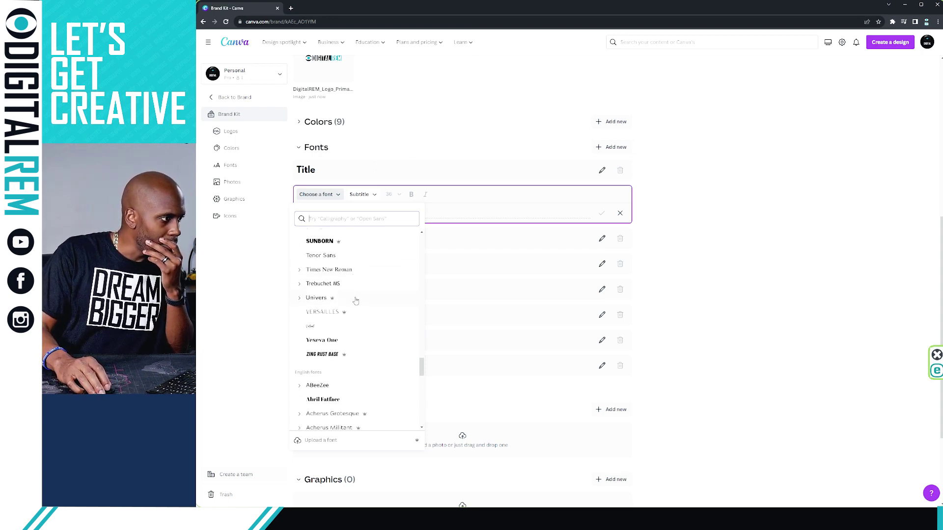
scroll(356, 301, "down", 4)
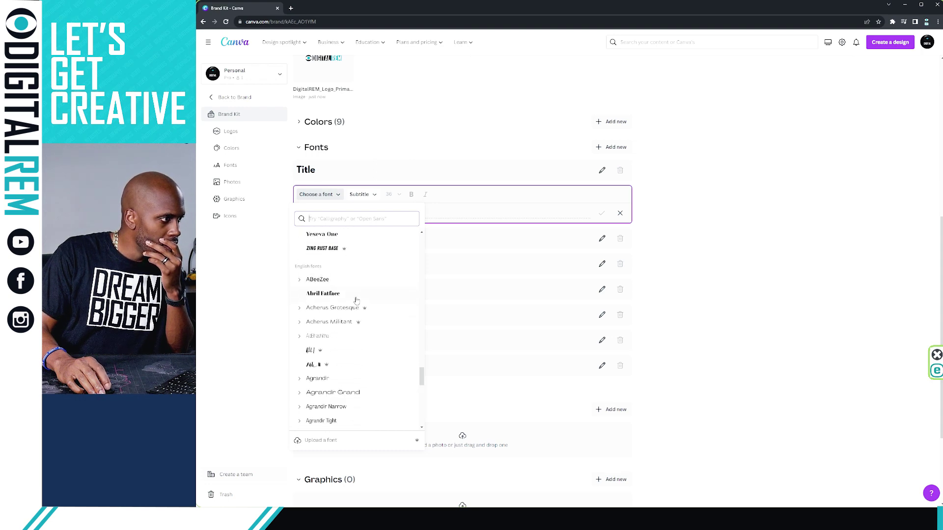
scroll(357, 300, "down", 5)
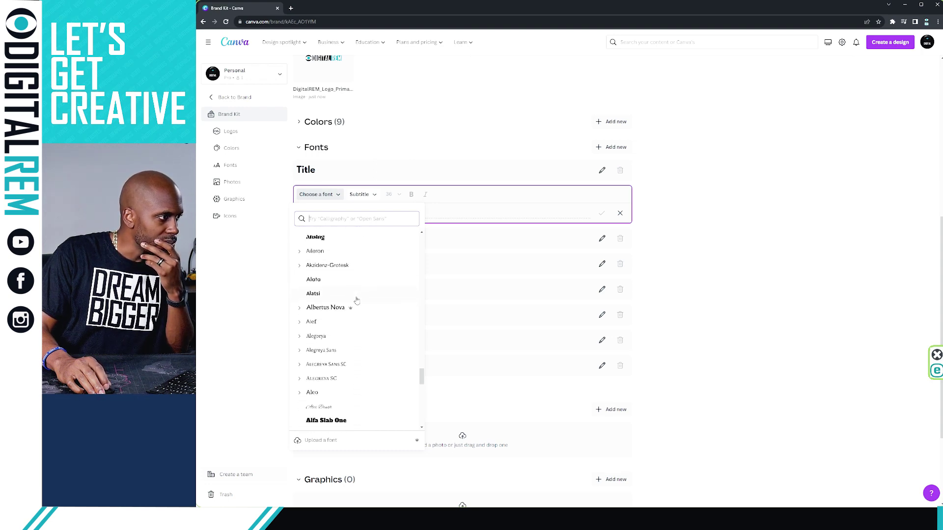
scroll(357, 301, "down", 6)
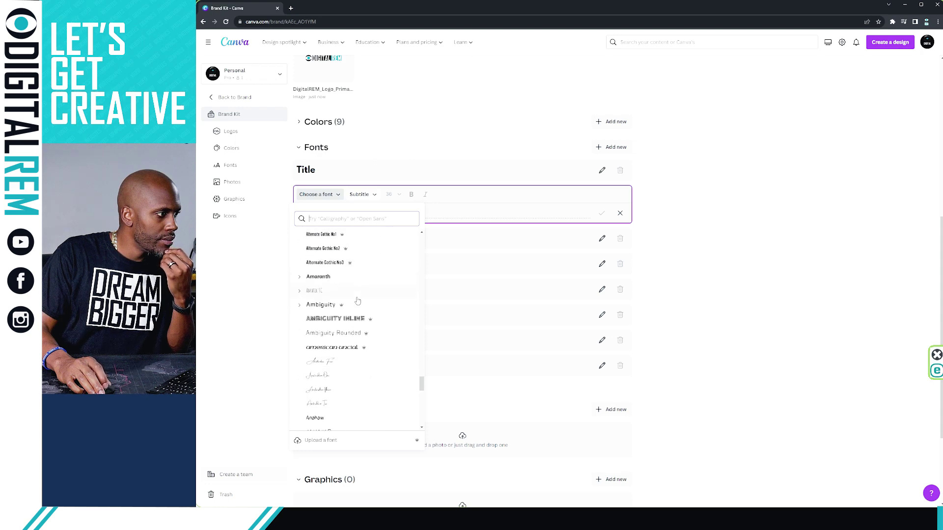
scroll(357, 301, "down", 6)
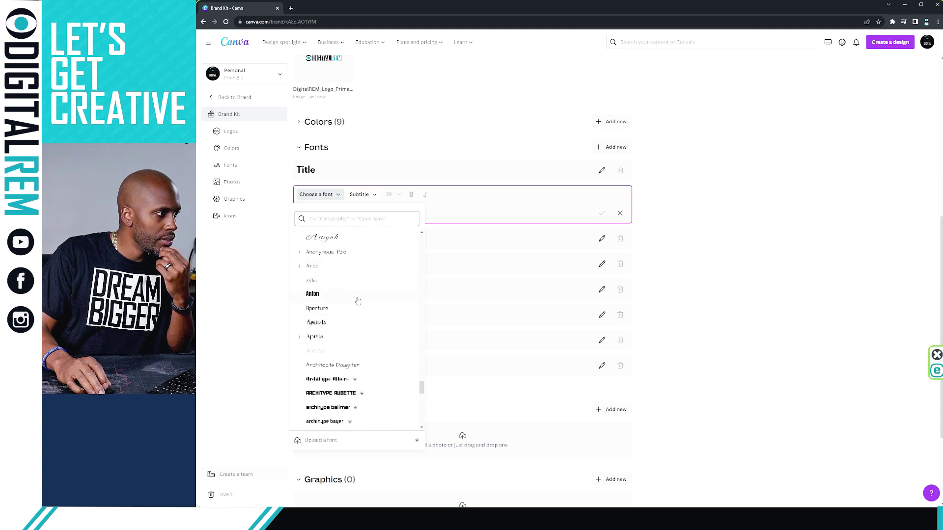
scroll(358, 301, "down", 5)
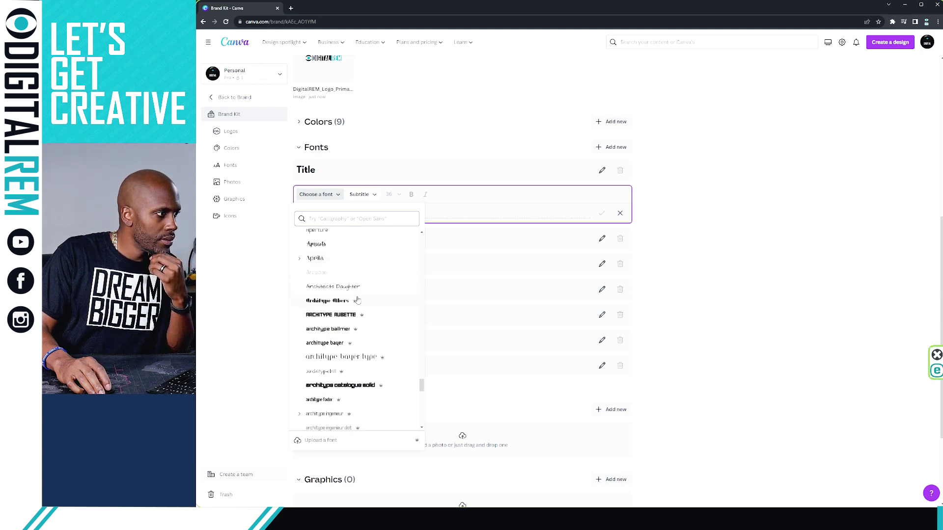
scroll(357, 300, "down", 4)
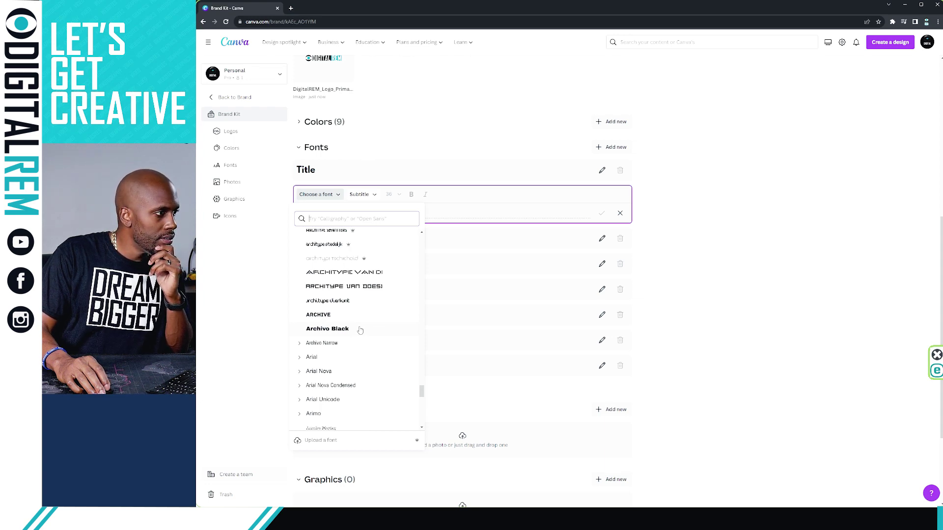
scroll(360, 330, "down", 5)
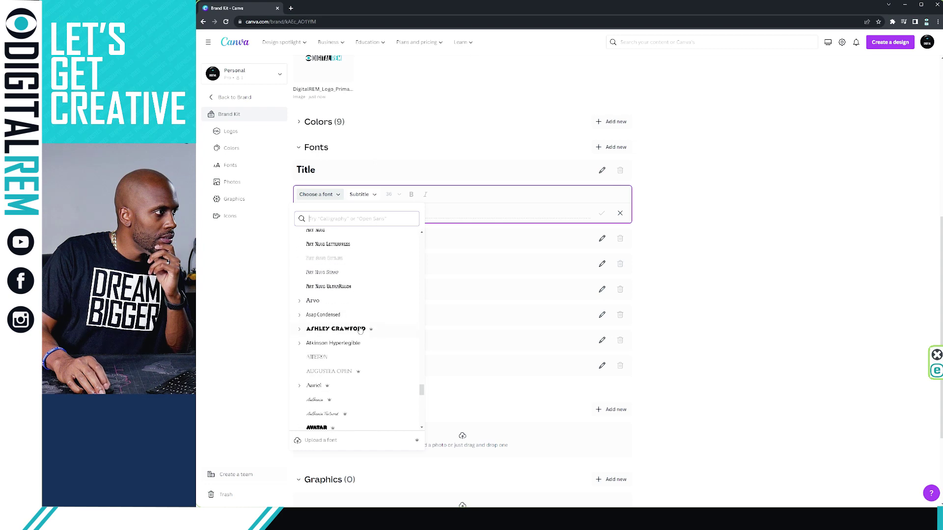
scroll(361, 330, "down", 3)
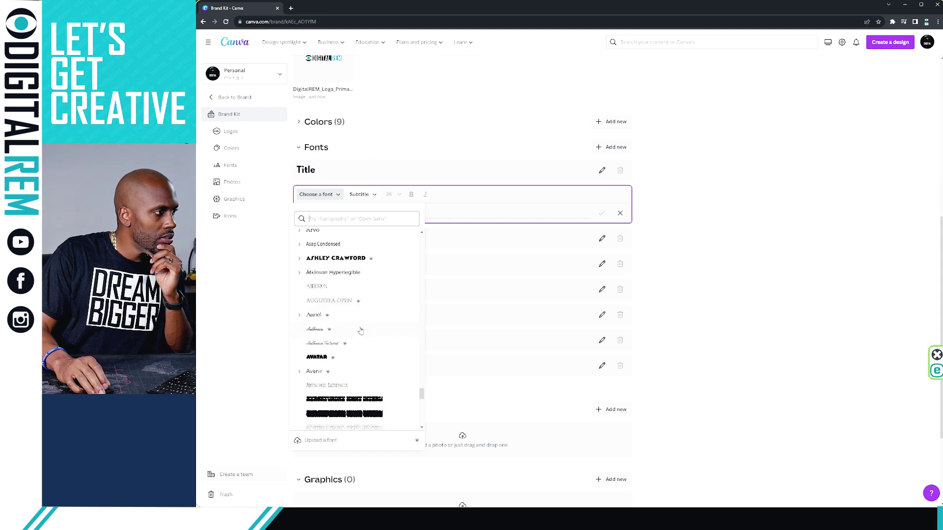
scroll(360, 331, "down", 10)
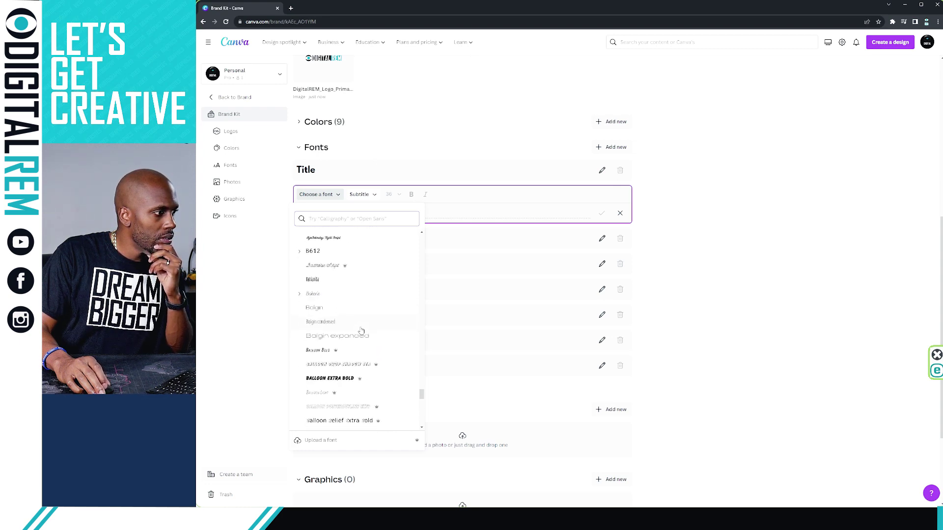
scroll(361, 330, "down", 5)
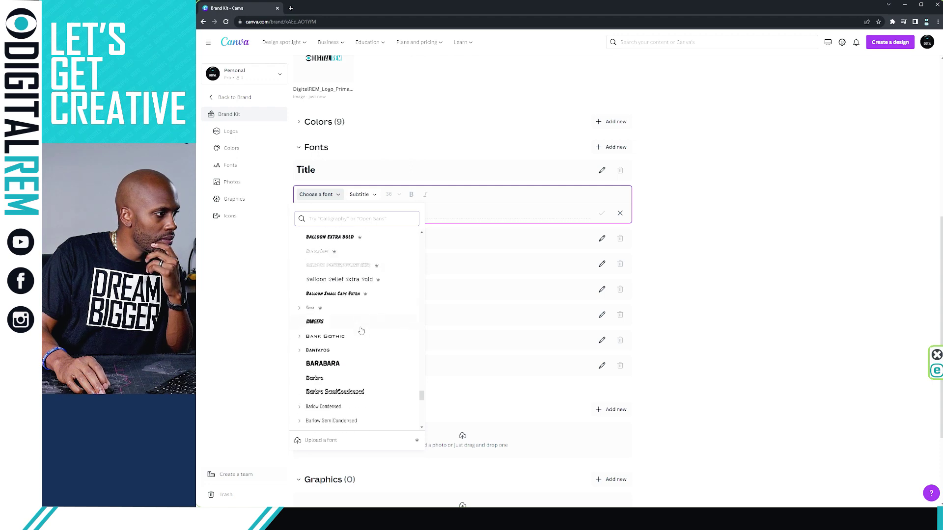
scroll(360, 330, "down", 1)
scroll(361, 330, "down", 4)
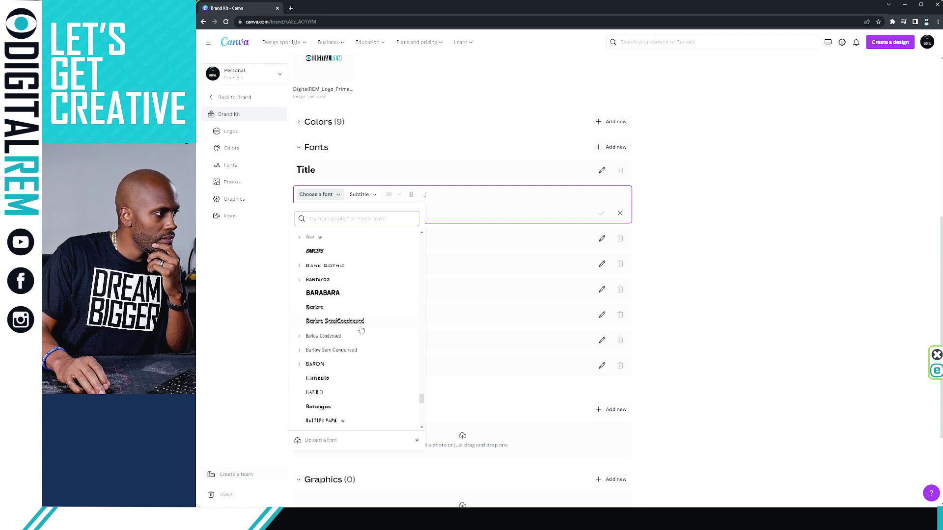
scroll(361, 330, "down", 5)
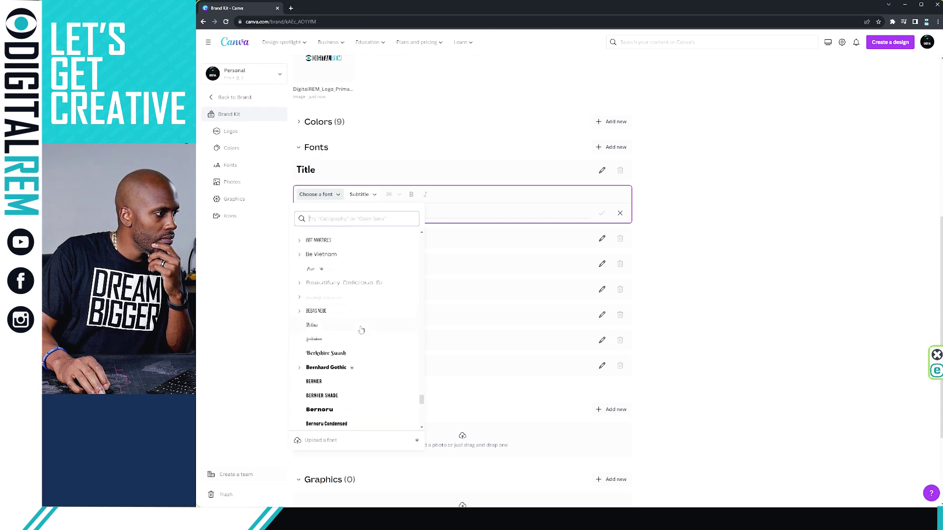
scroll(361, 330, "down", 1)
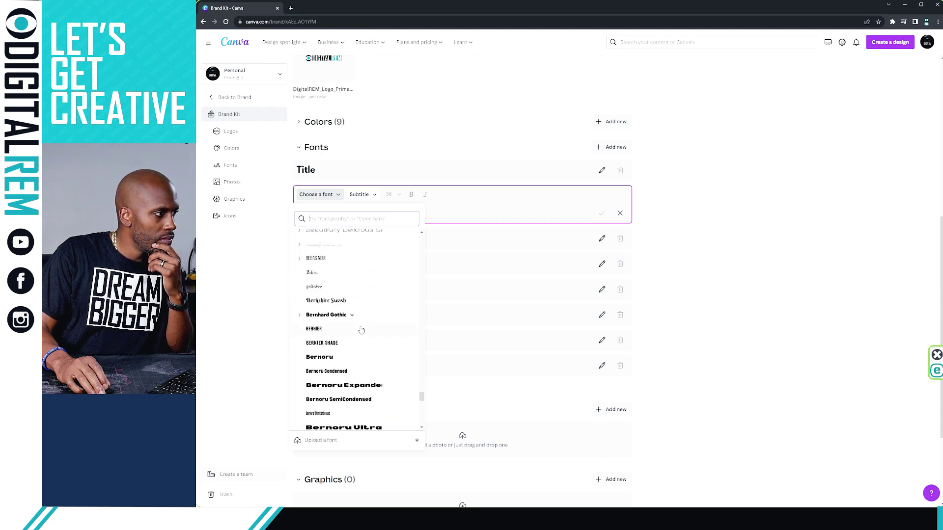
scroll(361, 330, "down", 1)
scroll(361, 330, "down", 2)
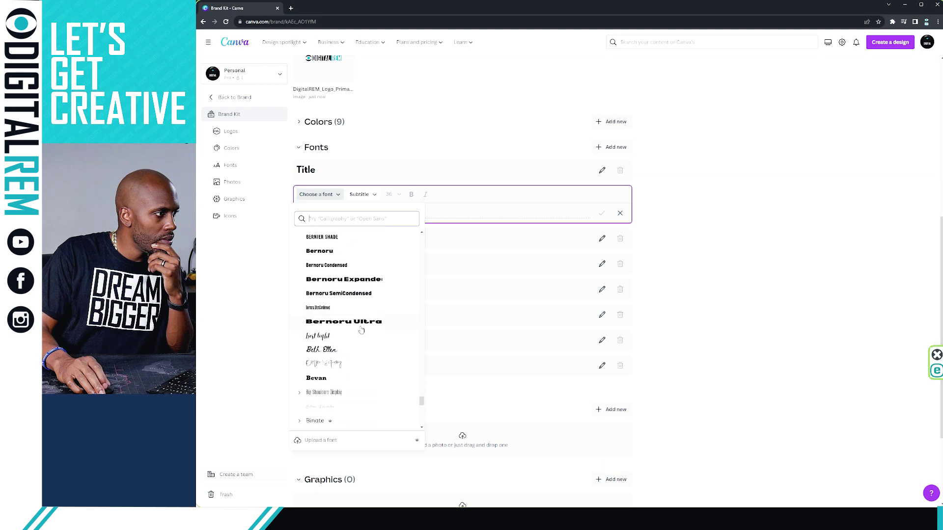
scroll(361, 330, "down", 2)
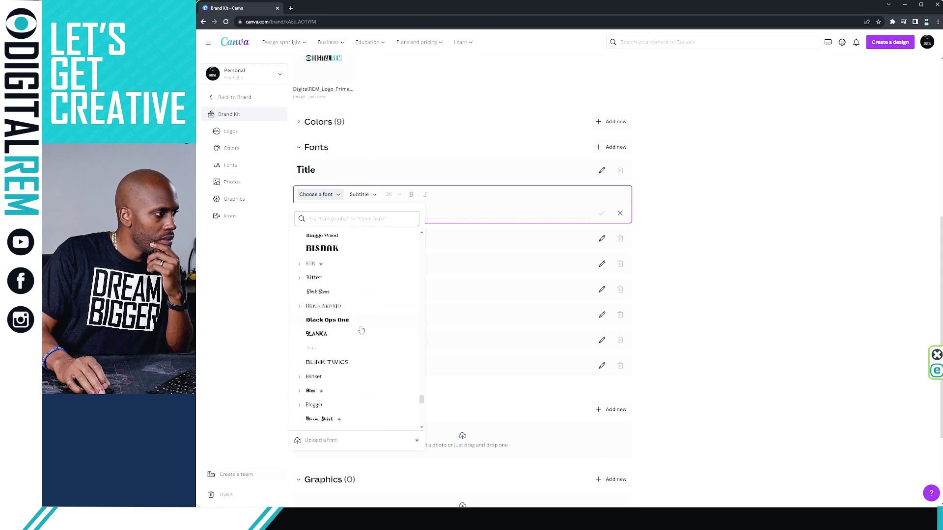
scroll(361, 330, "down", 2)
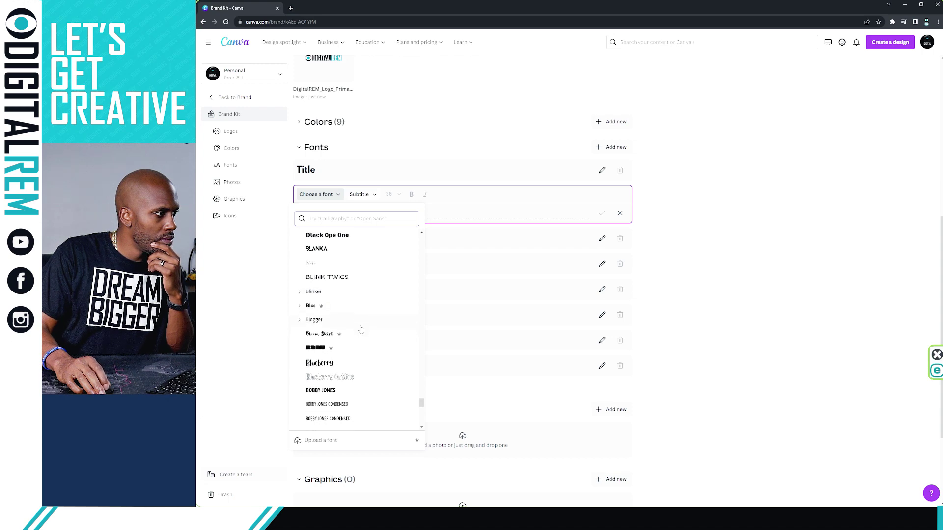
scroll(361, 330, "down", 2)
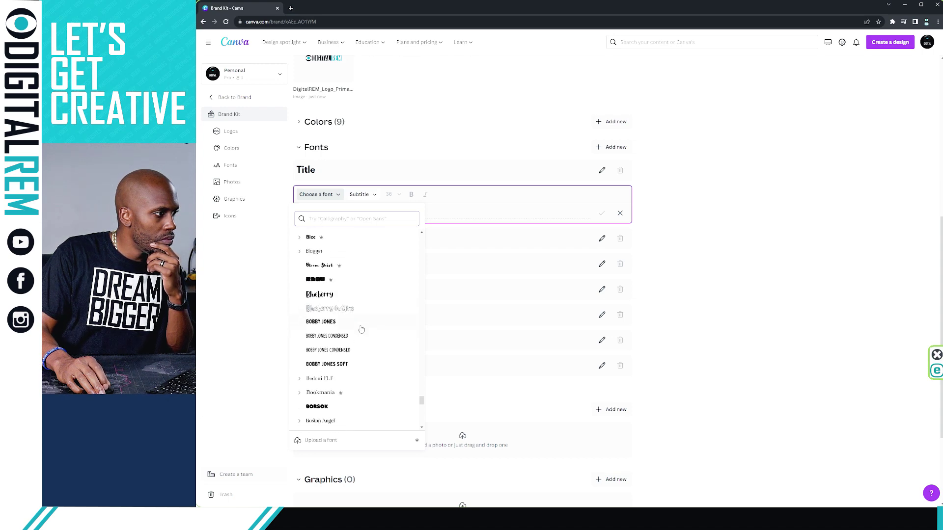
scroll(361, 329, "down", 1)
Set the Subtitle text style's font to League Spartan from the document fonts
scroll(366, 324, "up", 6)
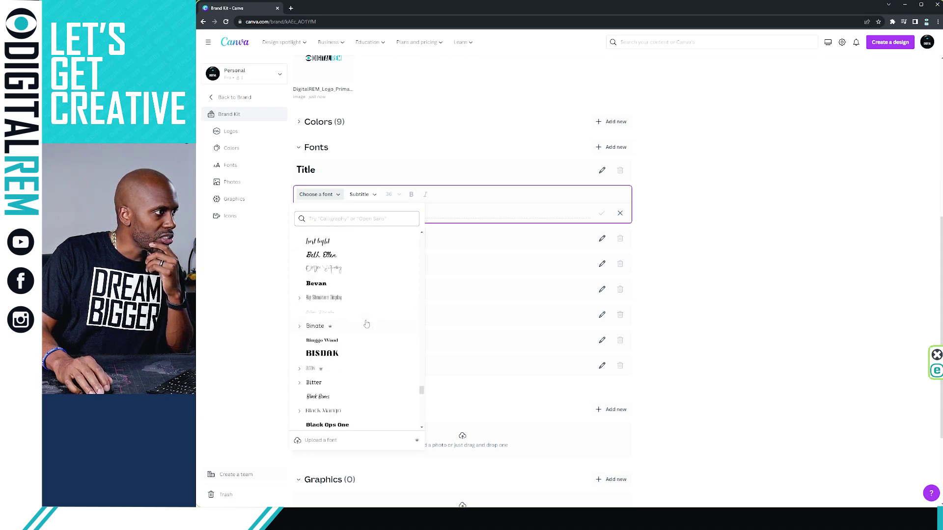
scroll(366, 324, "up", 20)
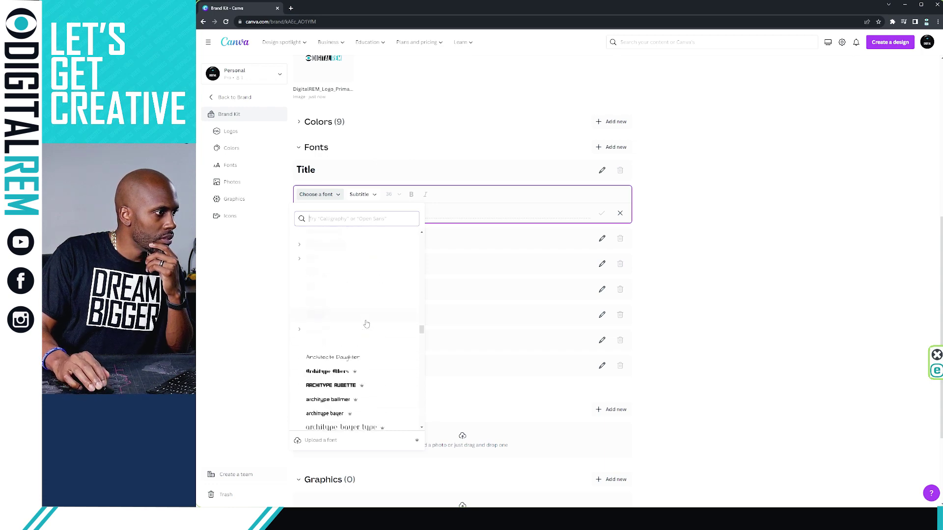
scroll(366, 324, "up", 8)
left_click_drag(423, 326, 424, 239)
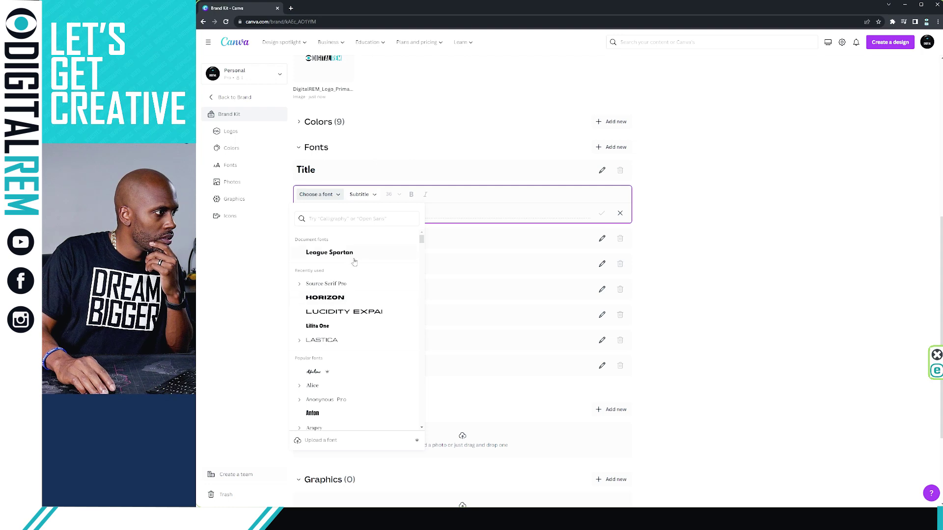
left_click(354, 259)
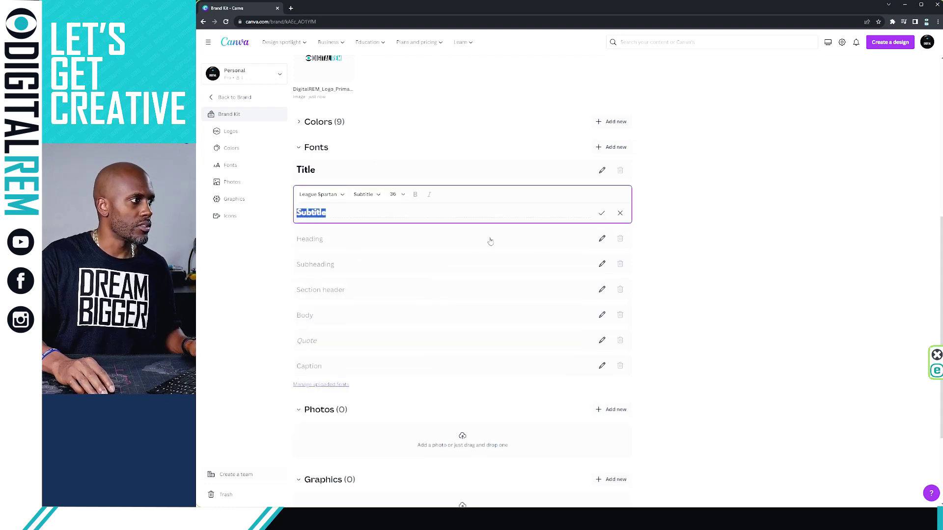
Set the font of both the Heading and Subheading text styles to League Spartan
left_click(602, 239)
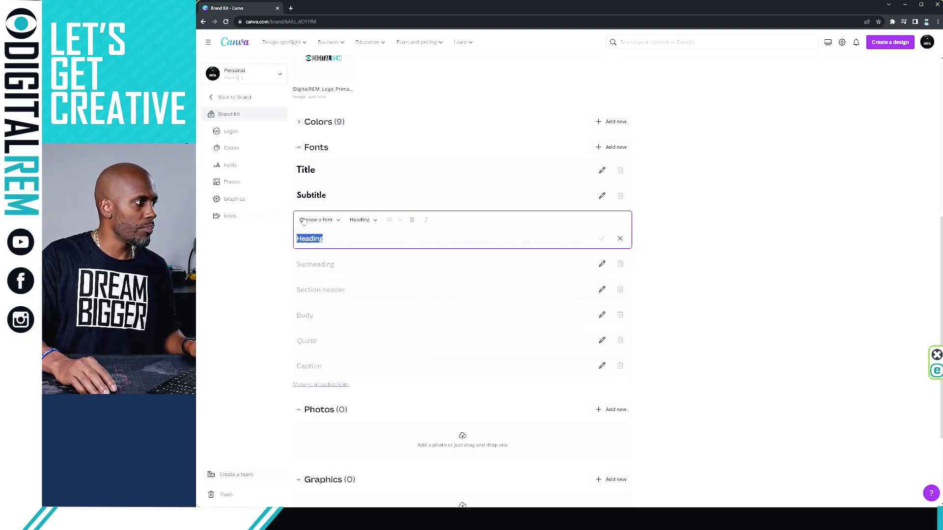
left_click(303, 221)
left_click(325, 276)
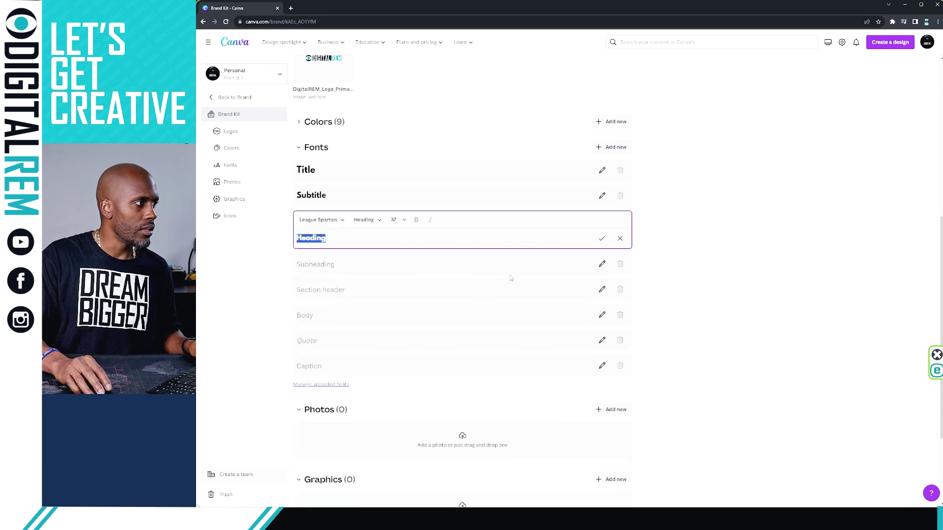
left_click(602, 264)
left_click(314, 248)
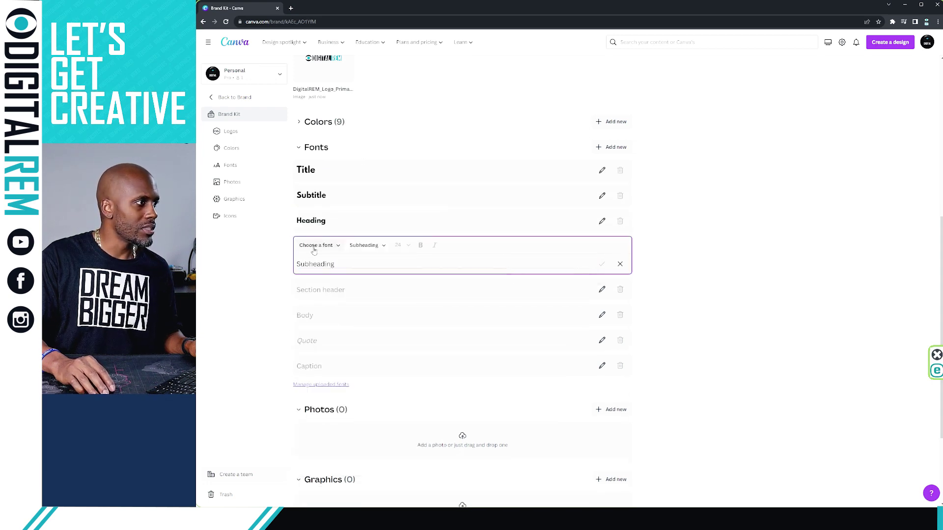
left_click(326, 303)
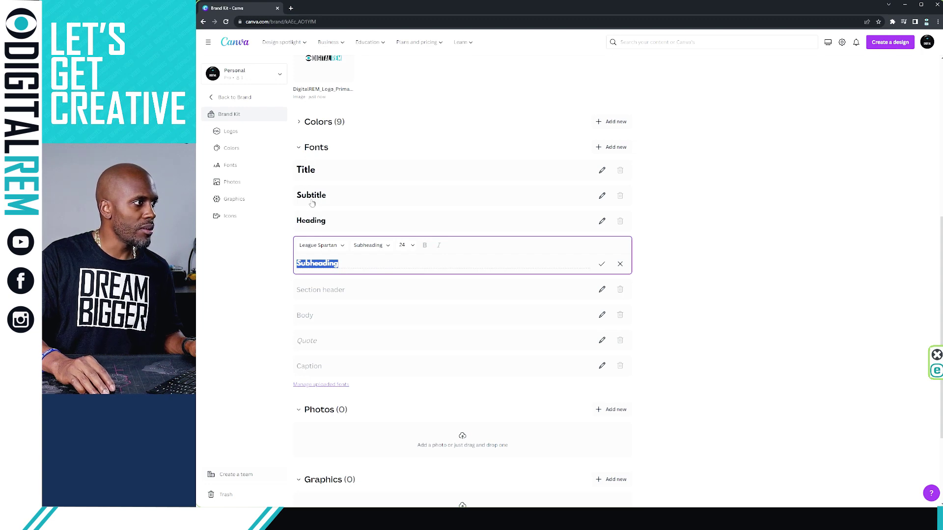
Set the Section header text style's font to League Spartan, keeping its style type and size
left_click(602, 290)
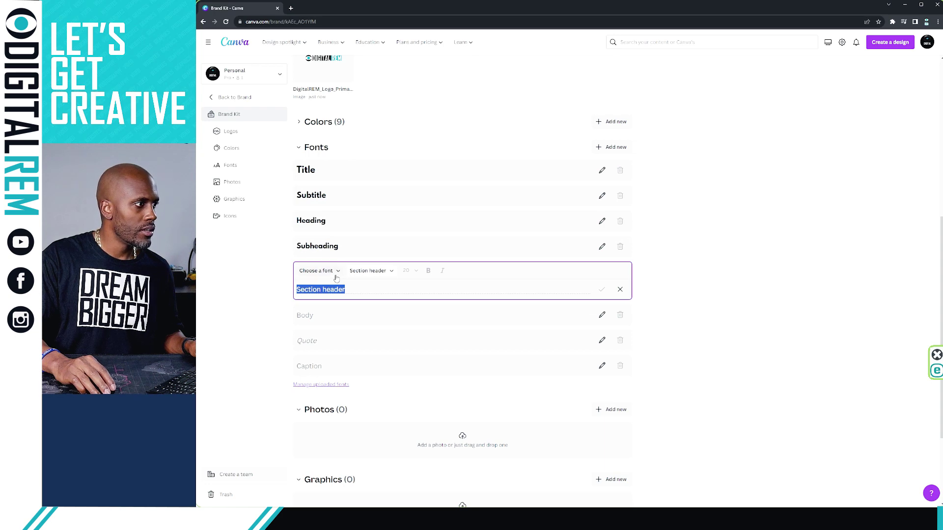
left_click(337, 278)
left_click(334, 303)
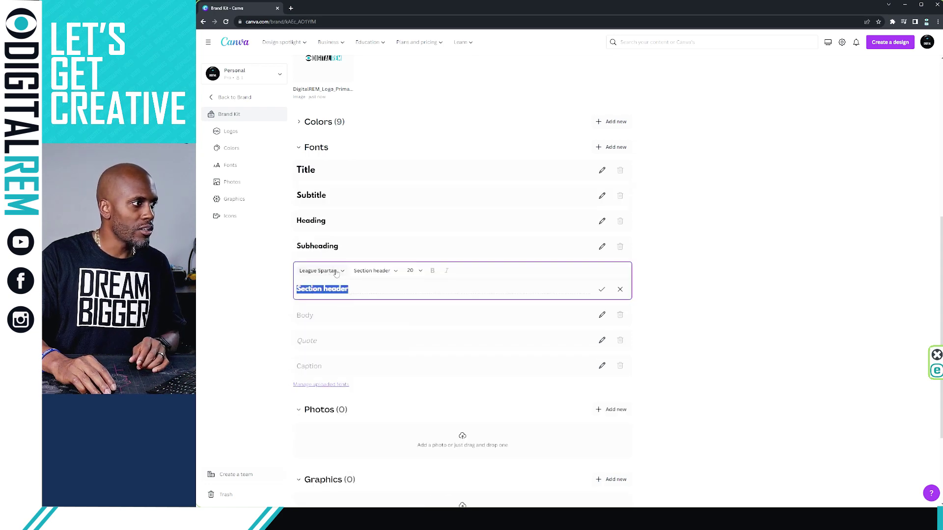
left_click(386, 274)
left_click(387, 273)
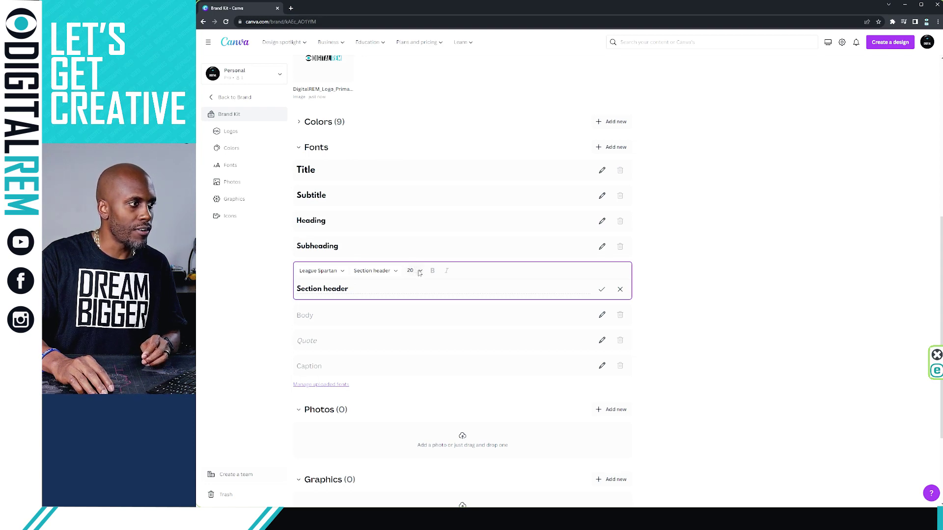
Set the Body text style's font to League Spartan and save it
left_click(602, 314)
left_click(320, 297)
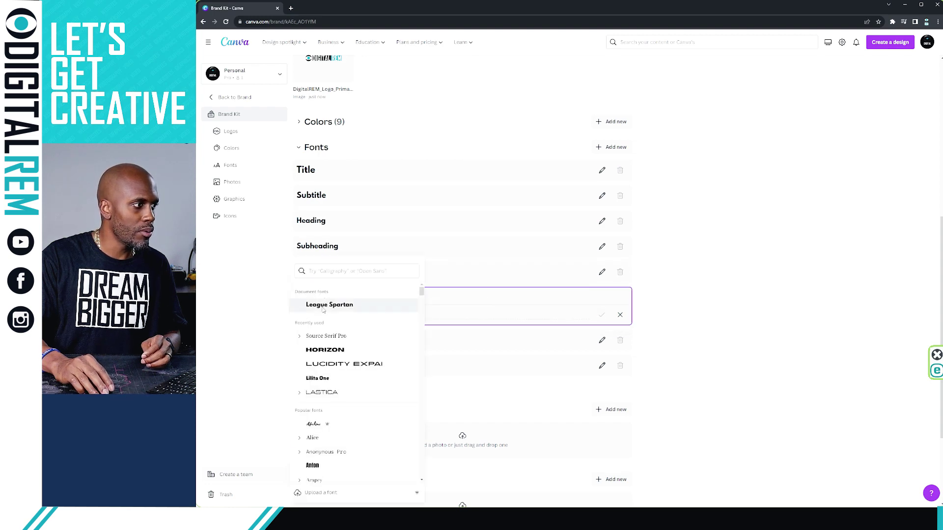
left_click(326, 303)
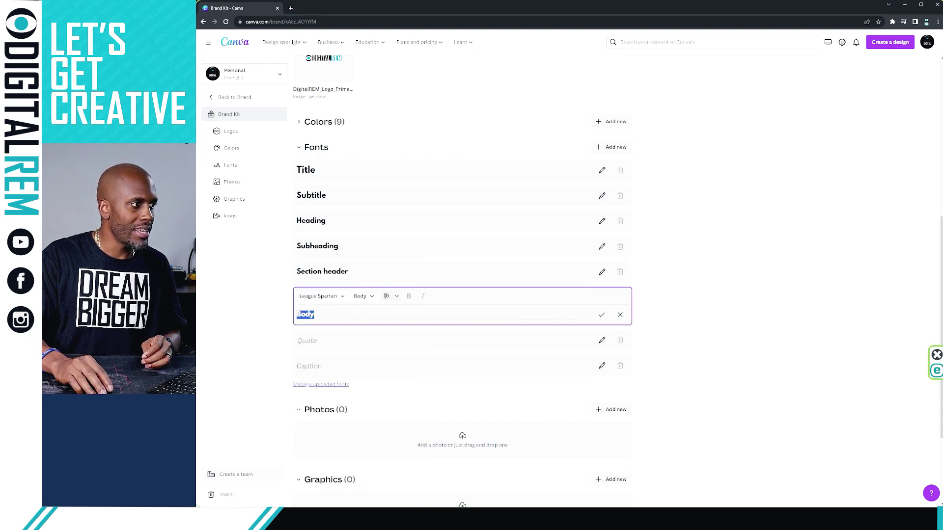
left_click(601, 314)
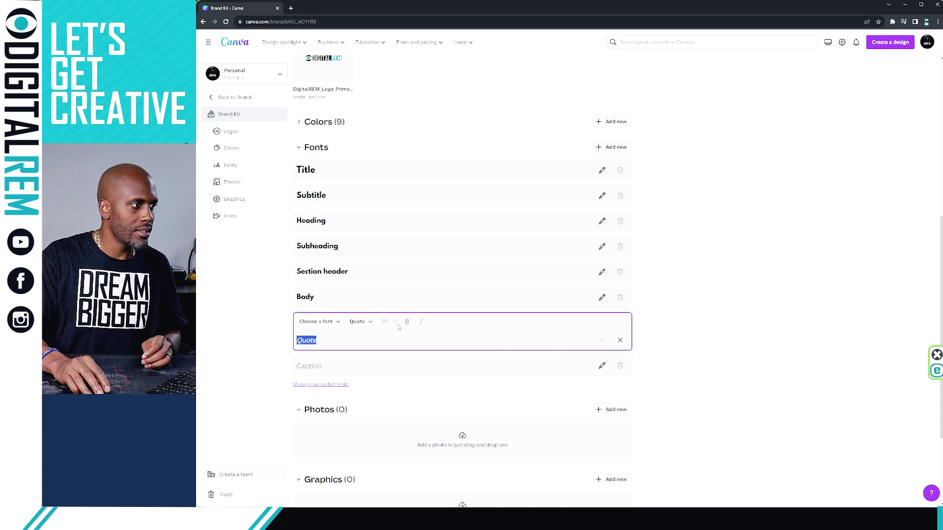
Set the Quote text style's font to League Spartan from the document fonts
left_click(330, 323)
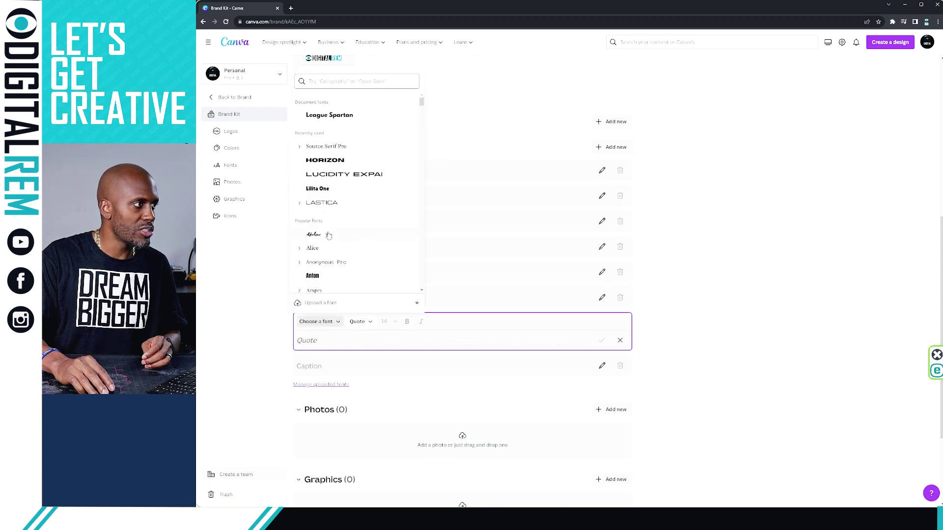
left_click(329, 115)
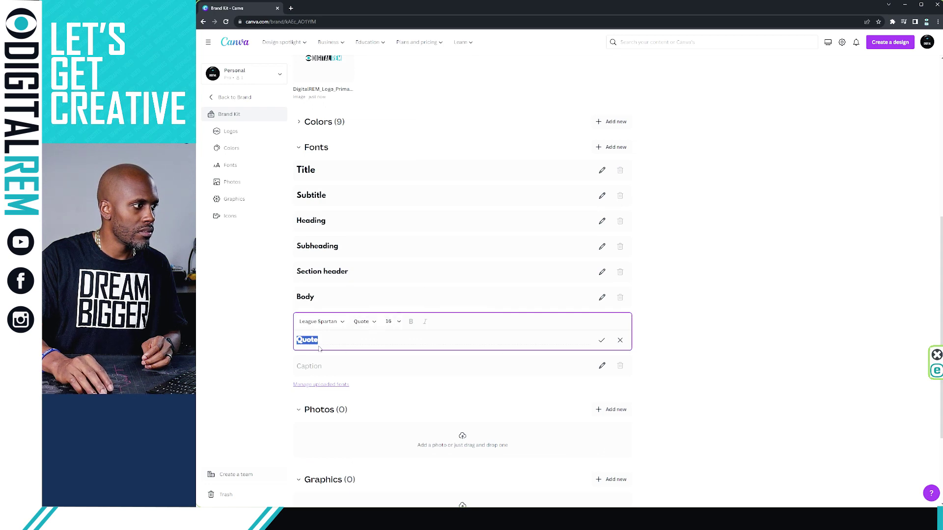
left_click(339, 327)
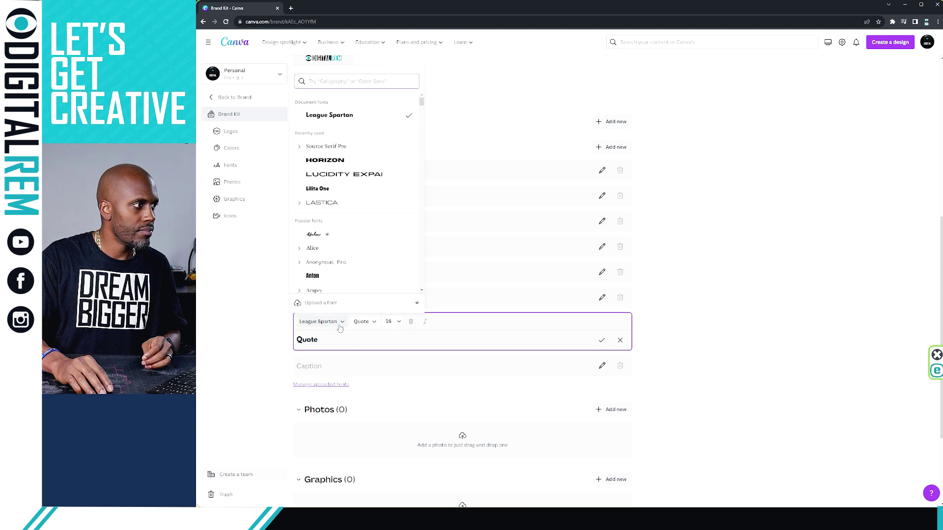
left_click(343, 330)
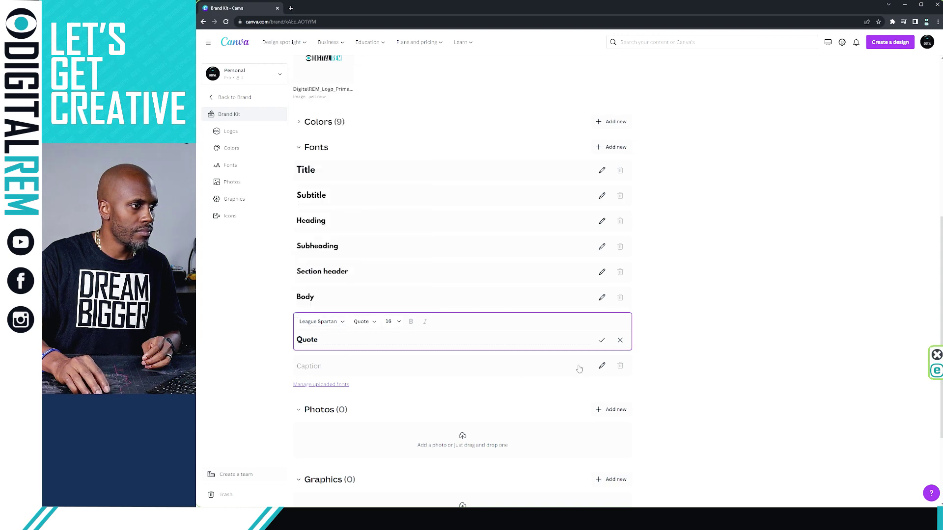
Set the Caption text style's font to League Spartan and save it
left_click(602, 366)
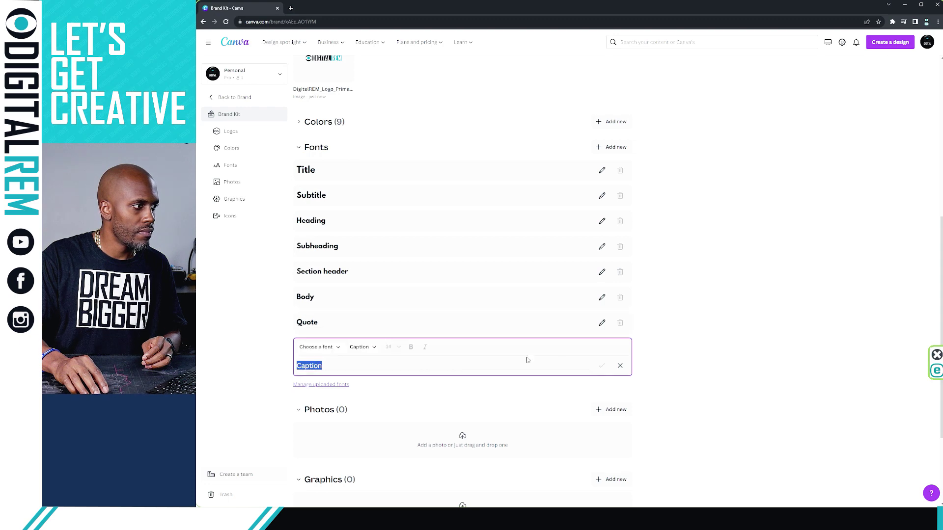
left_click(339, 350)
left_click(334, 141)
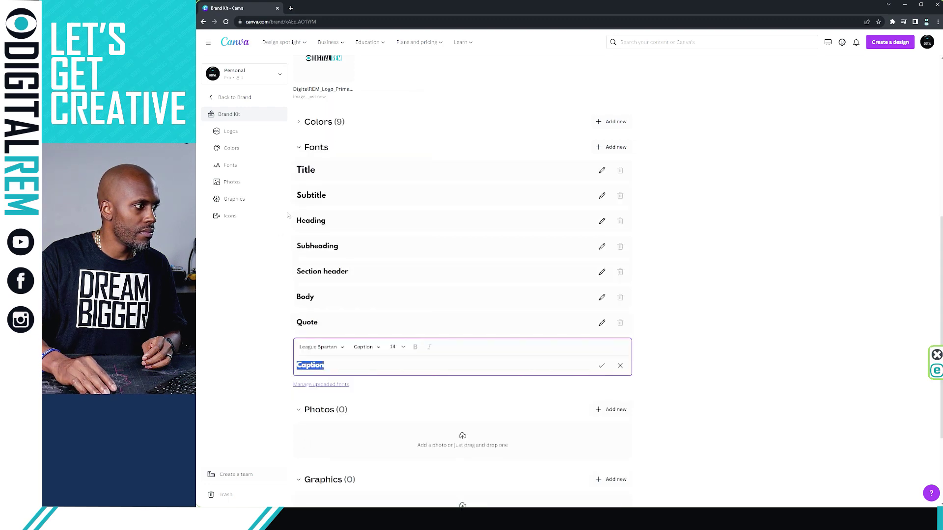
left_click(240, 303)
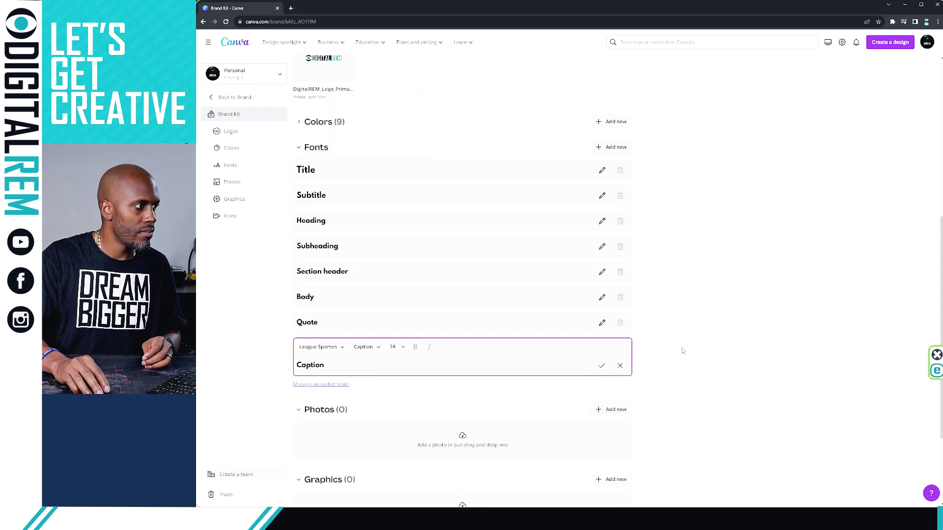
left_click(602, 365)
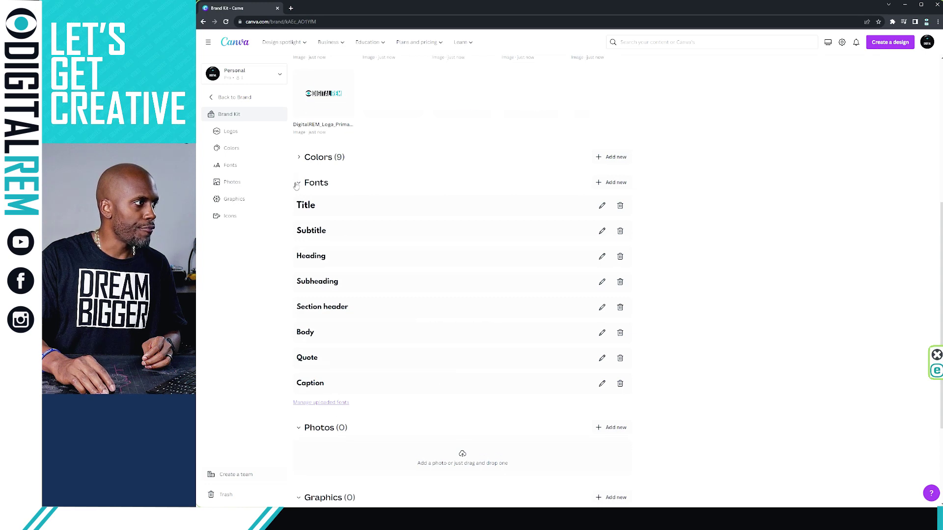
Expand the Colors section and review the kit's logos, color palette and text styles
left_click(297, 184)
left_click(301, 254)
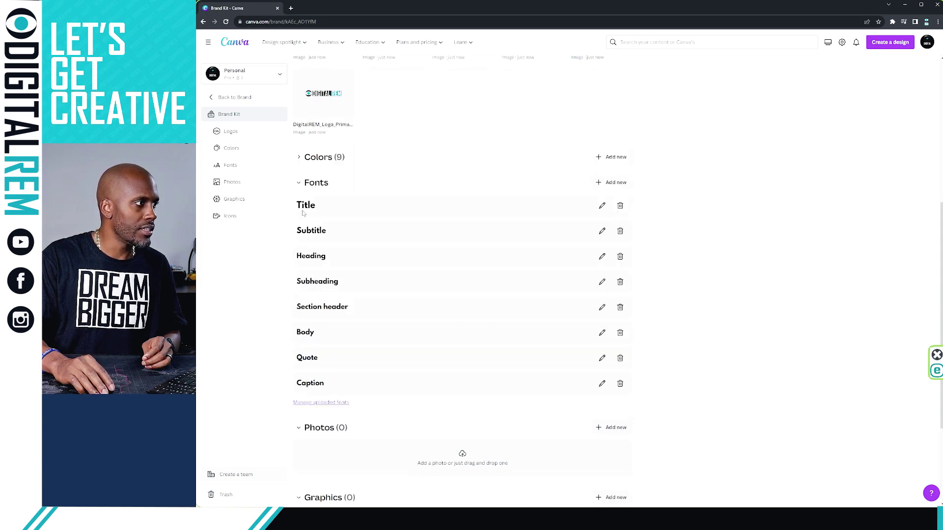
left_click(300, 158)
scroll(366, 186, "up", 3)
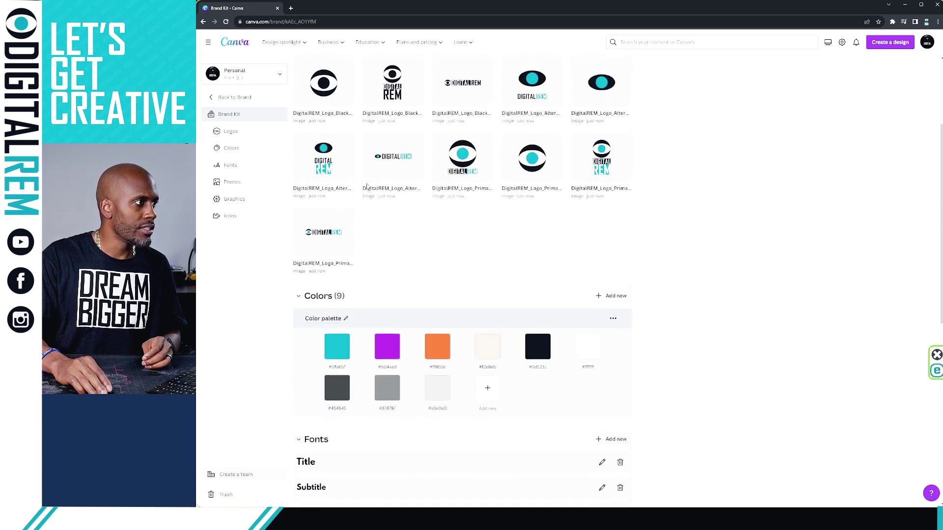
scroll(374, 167, "up", 3)
scroll(381, 143, "down", 2)
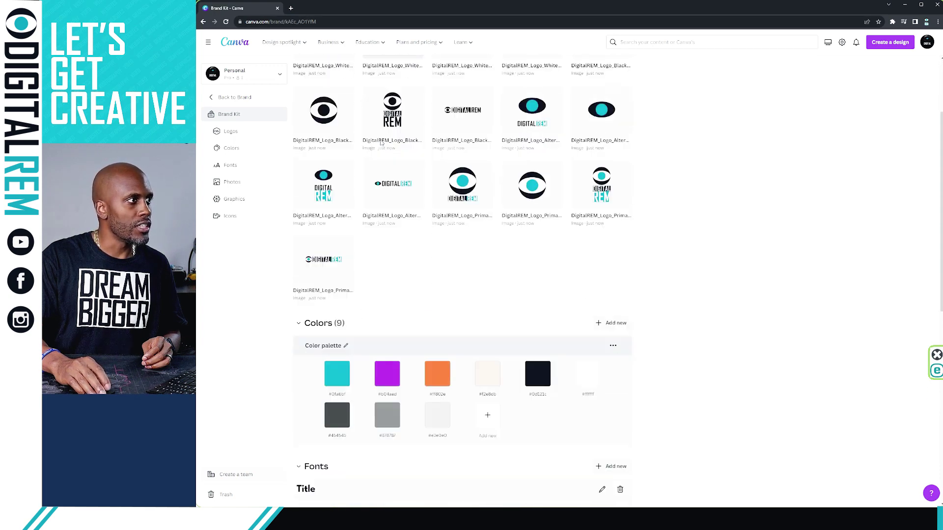
scroll(381, 142, "up", 3)
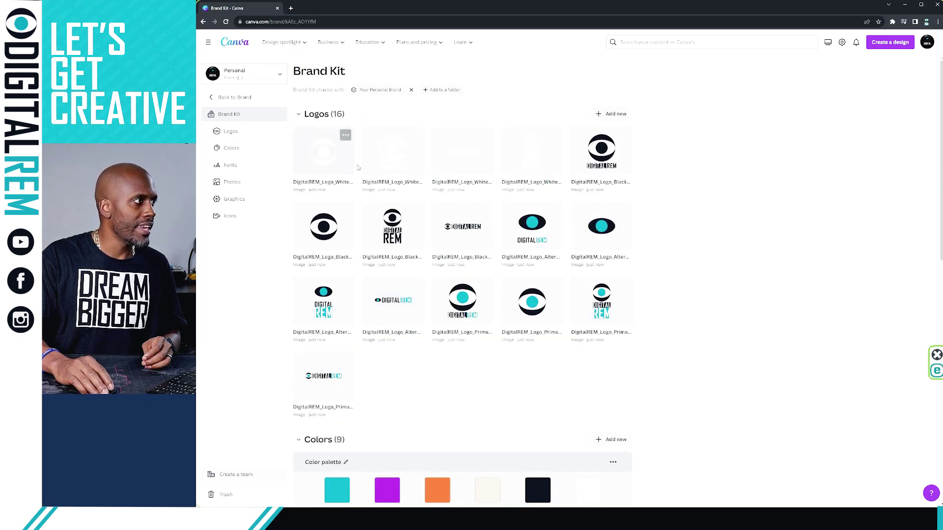
scroll(358, 167, "down", 9)
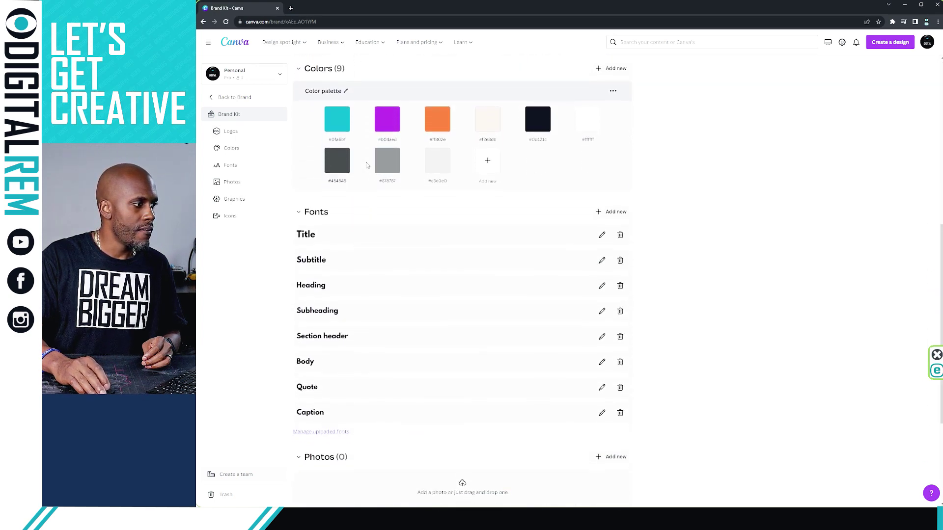
Examine the Photos, Graphics and Icons sections, and look back over the fonts, colors and logos
scroll(366, 165, "down", 4)
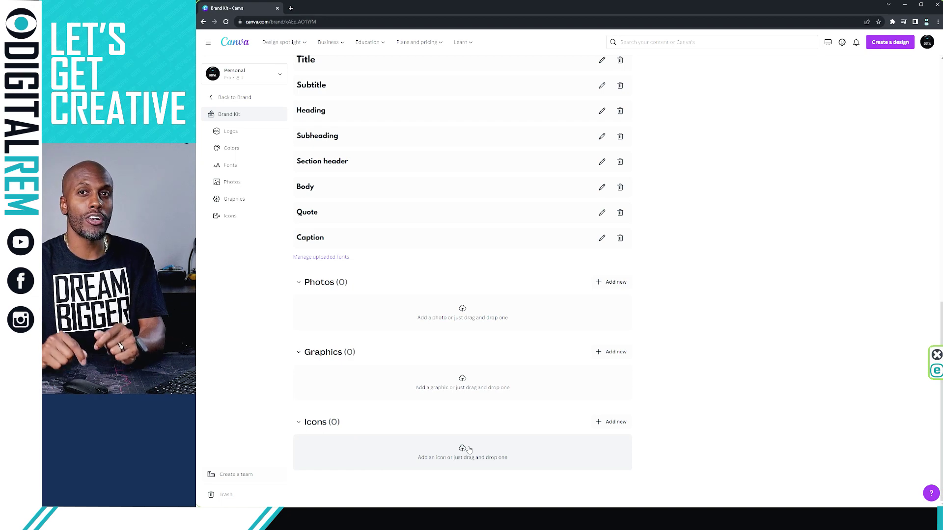
scroll(656, 357, "up", 5)
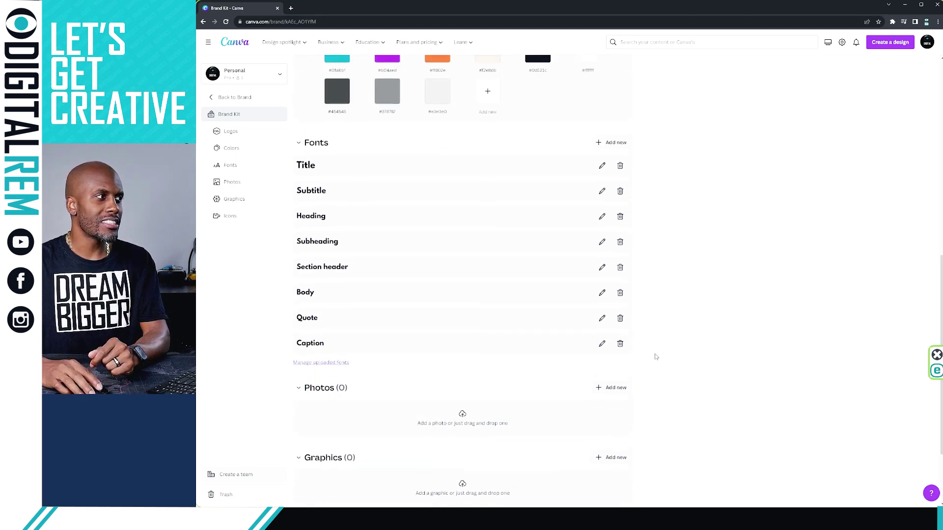
scroll(656, 357, "up", 4)
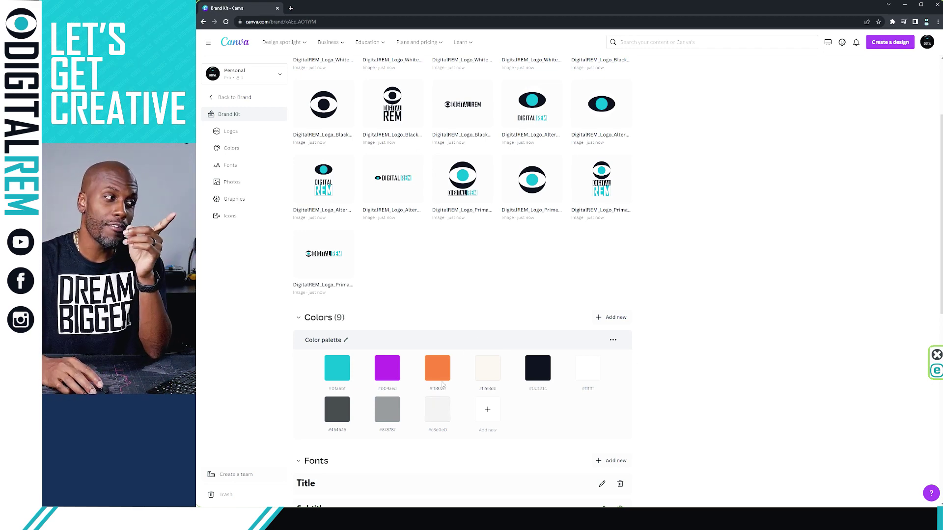
scroll(475, 242, "down", 3)
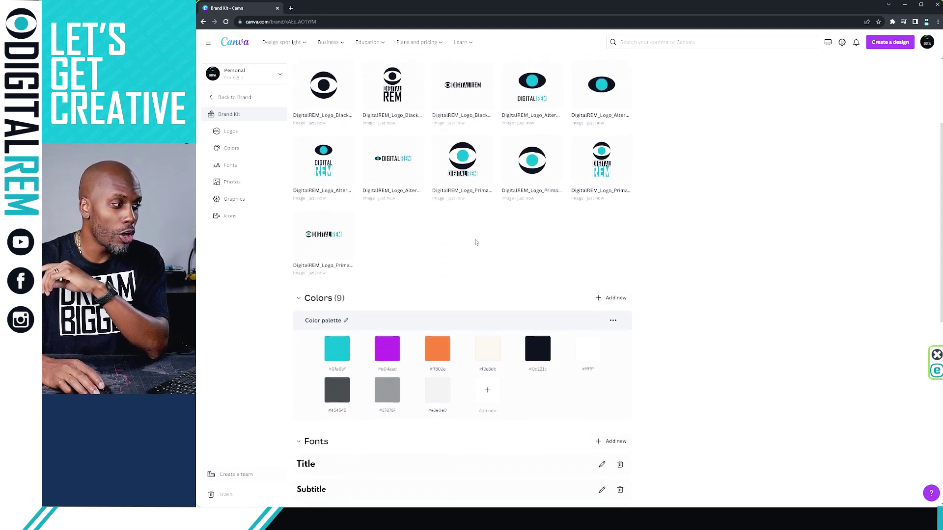
scroll(475, 242, "down", 2)
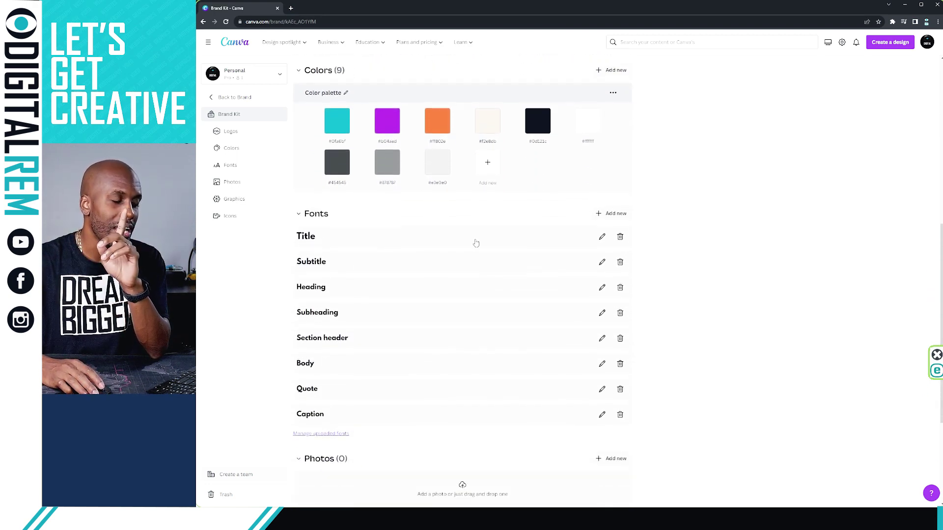
scroll(475, 243, "down", 2)
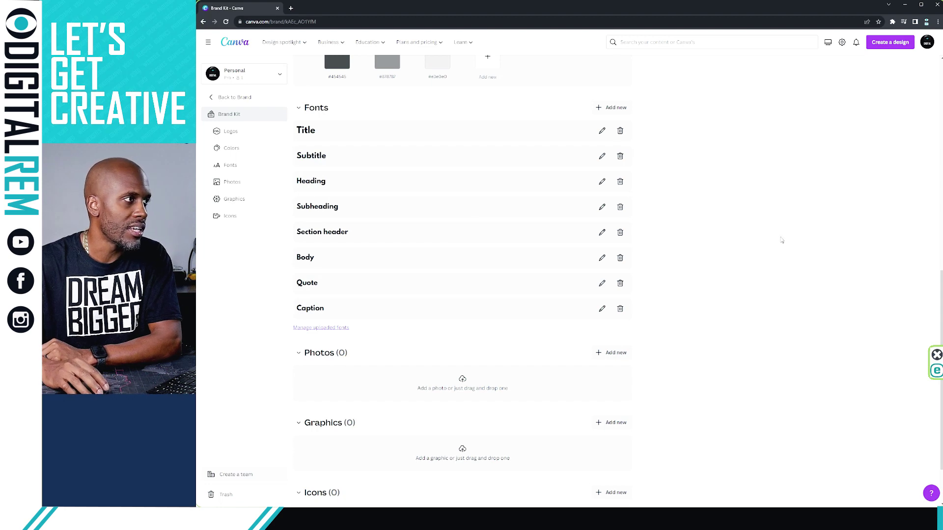
scroll(783, 238, "down", 1)
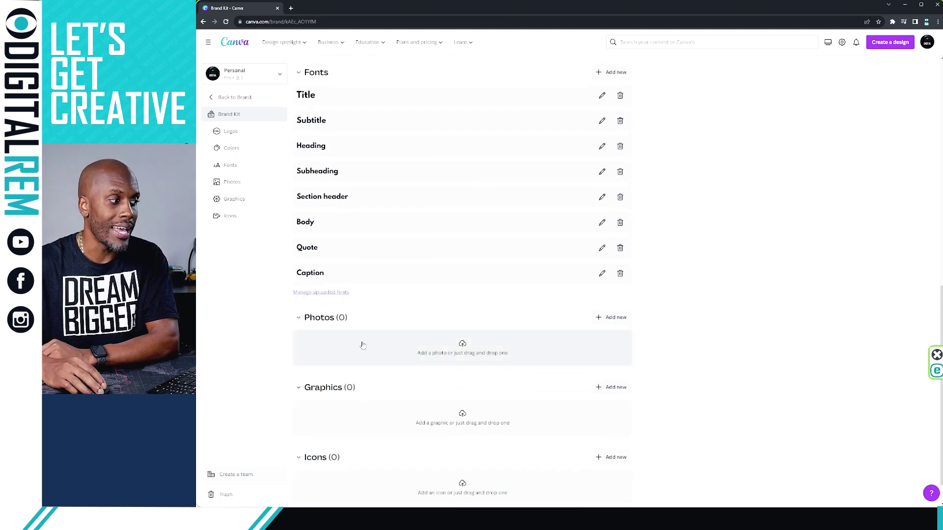
scroll(364, 347, "down", 1)
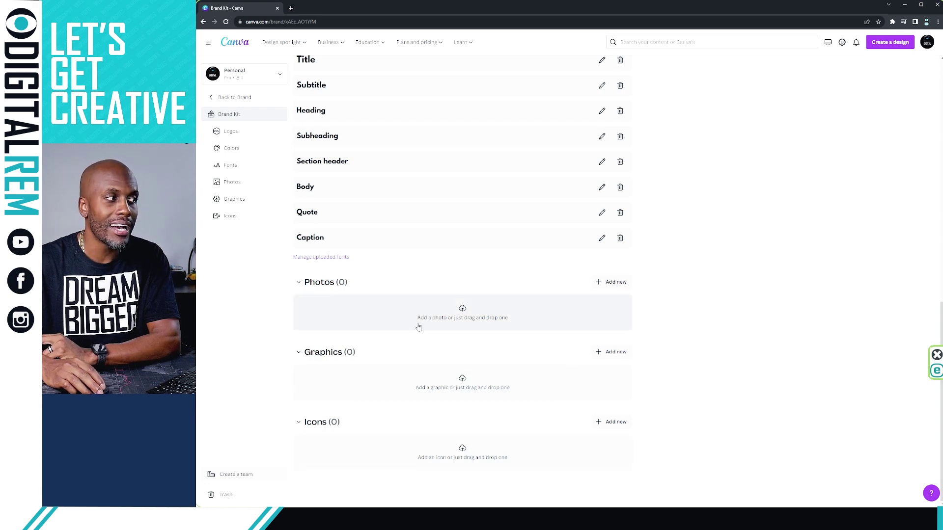
scroll(721, 230, "up", 10)
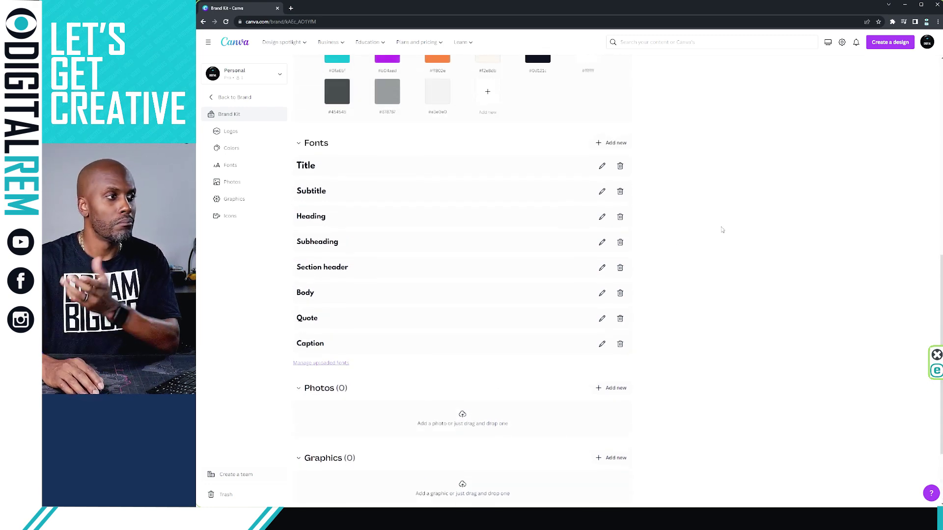
scroll(721, 230, "up", 1)
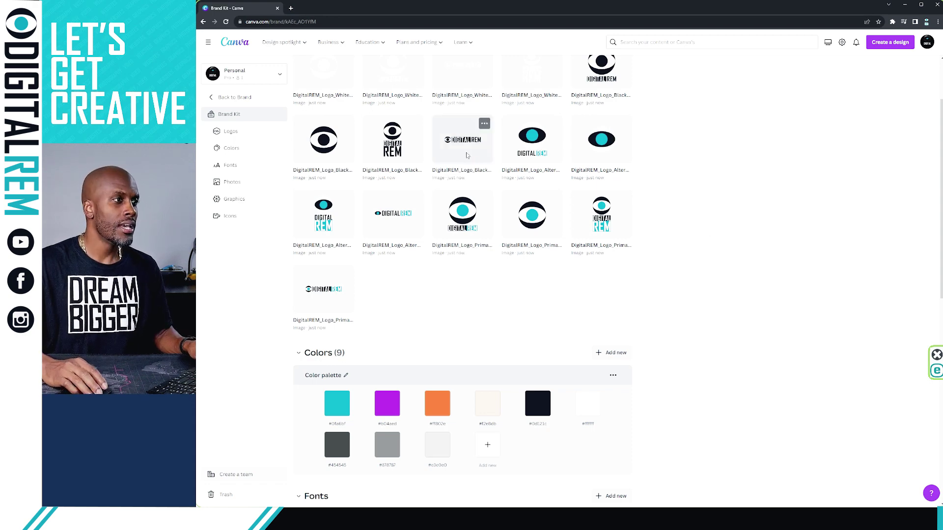
scroll(571, 143, "up", 3)
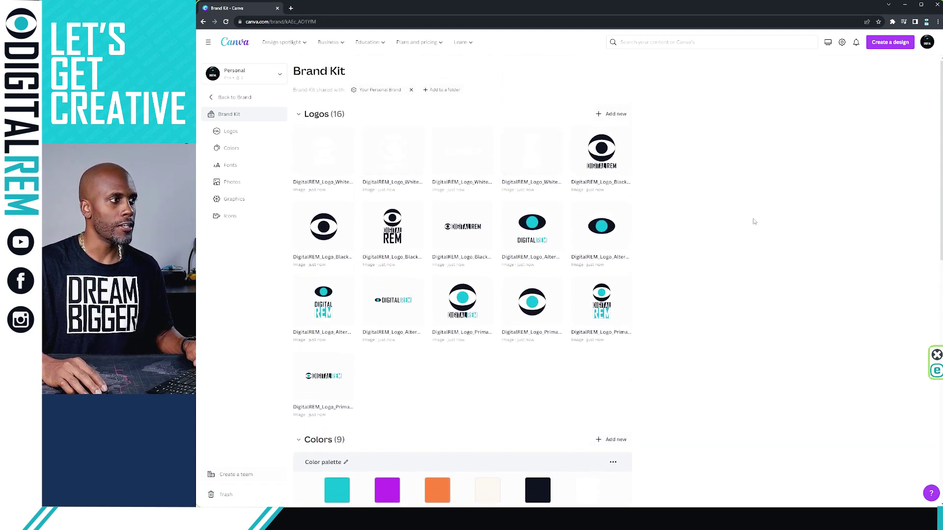
Collapse the Logos section and check the kit's preview card on the brand overview before reopening the kit
left_click(299, 115)
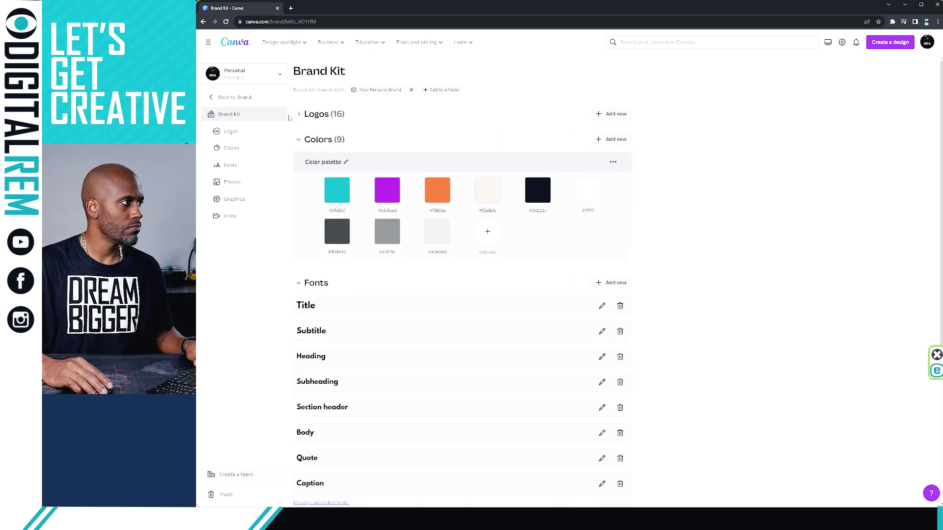
left_click(213, 98)
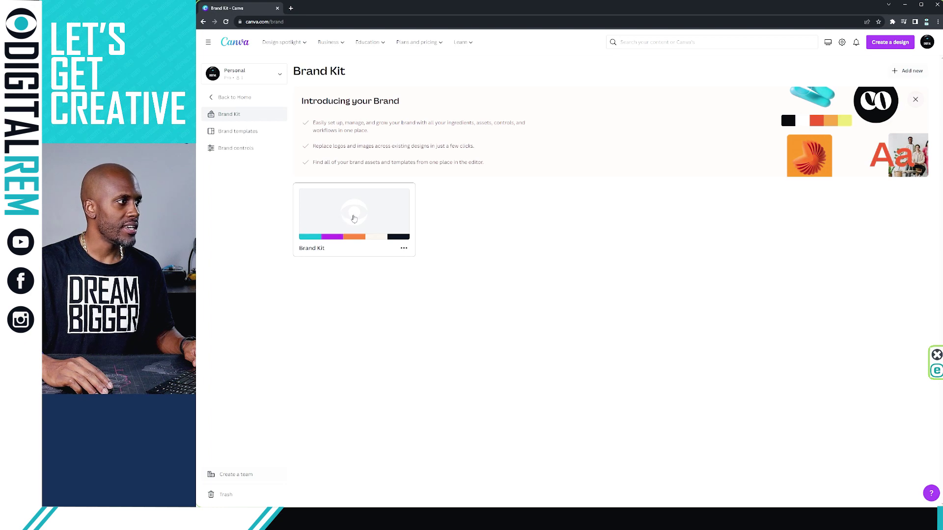
left_click(354, 218)
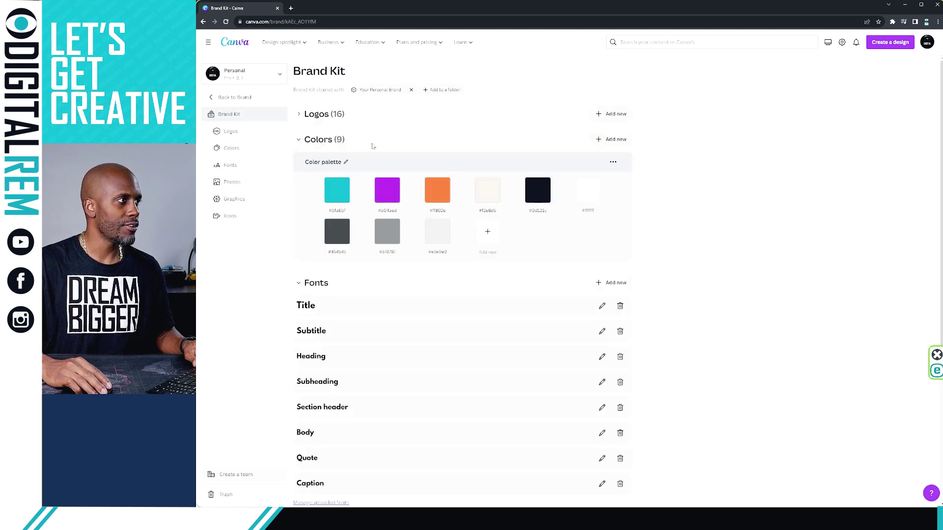
Expand the Logos section and check the options available for the DigitalREM_Logo_Alternate_Vertical.png logo
left_click(301, 117)
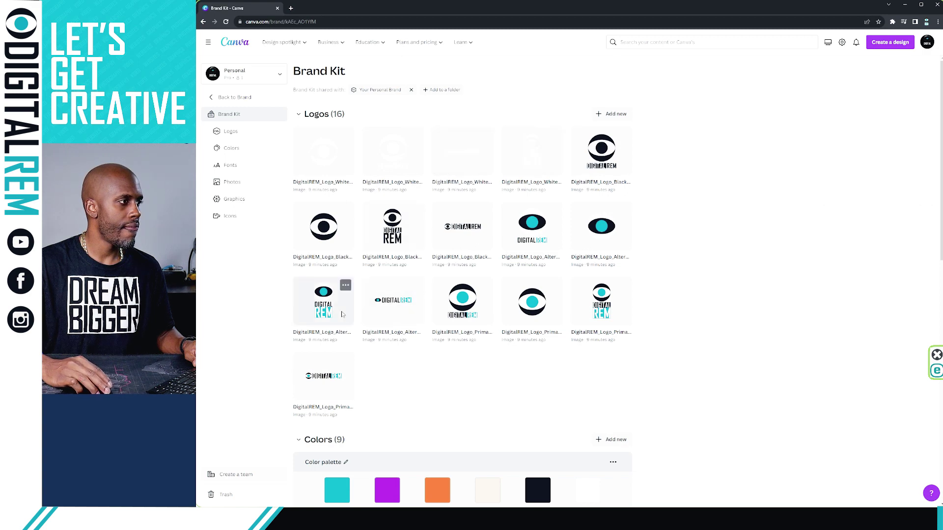
left_click(346, 286)
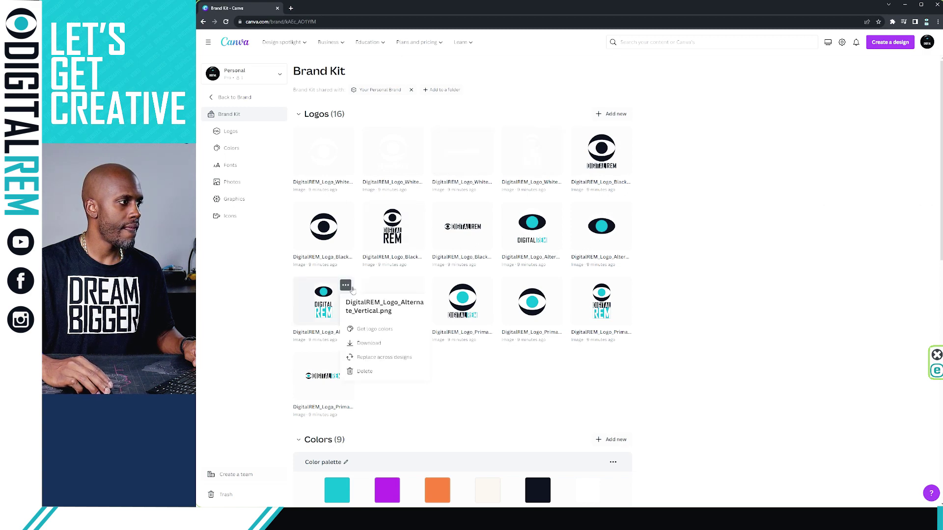
left_click(509, 378)
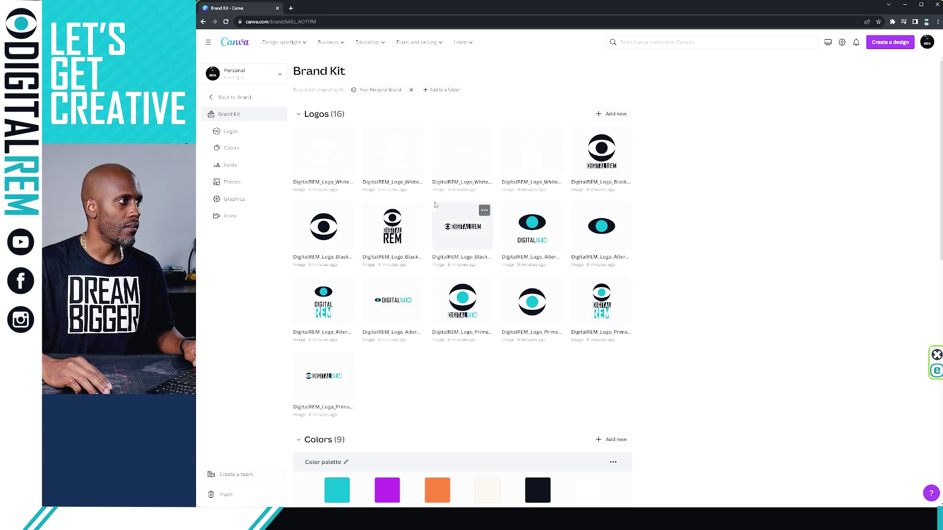
Compare the Brand Kit's preview card on the brand overview with the first white logo in its Logos section
left_click(299, 115)
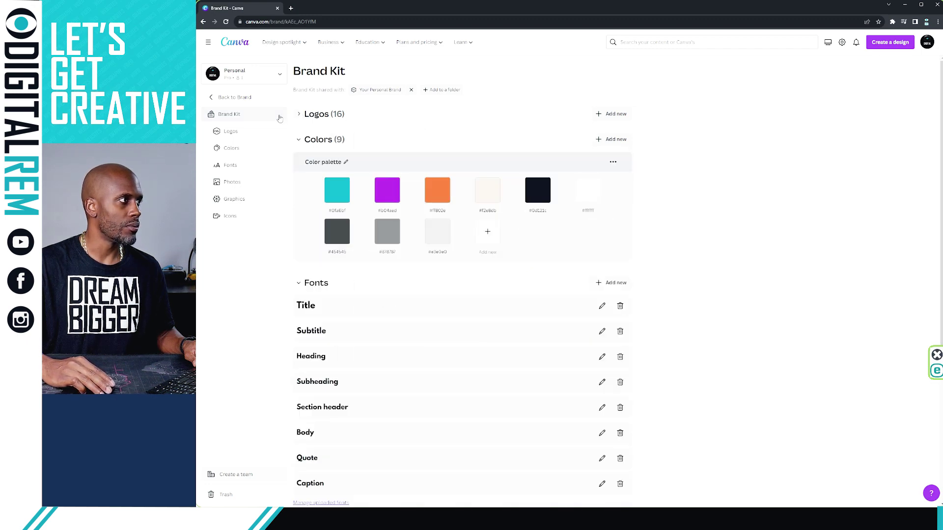
left_click(234, 97)
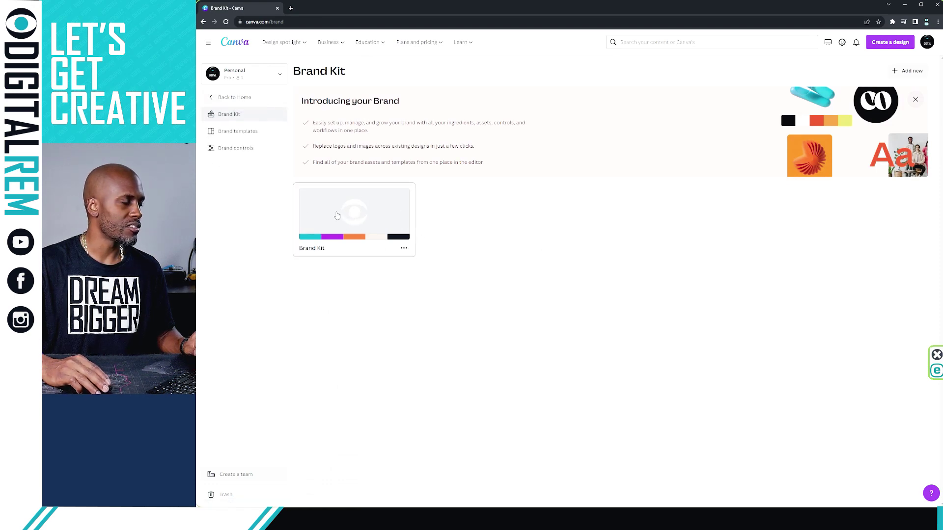
left_click(348, 217)
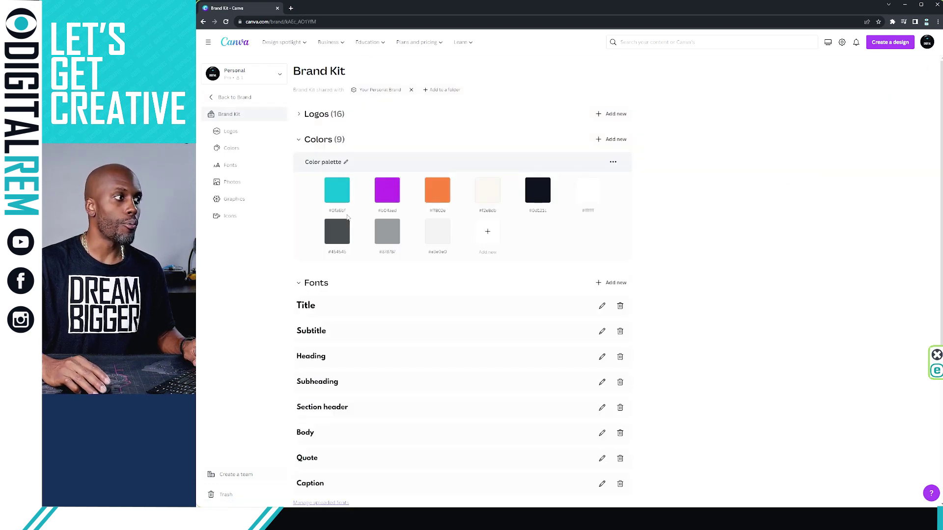
left_click(300, 119)
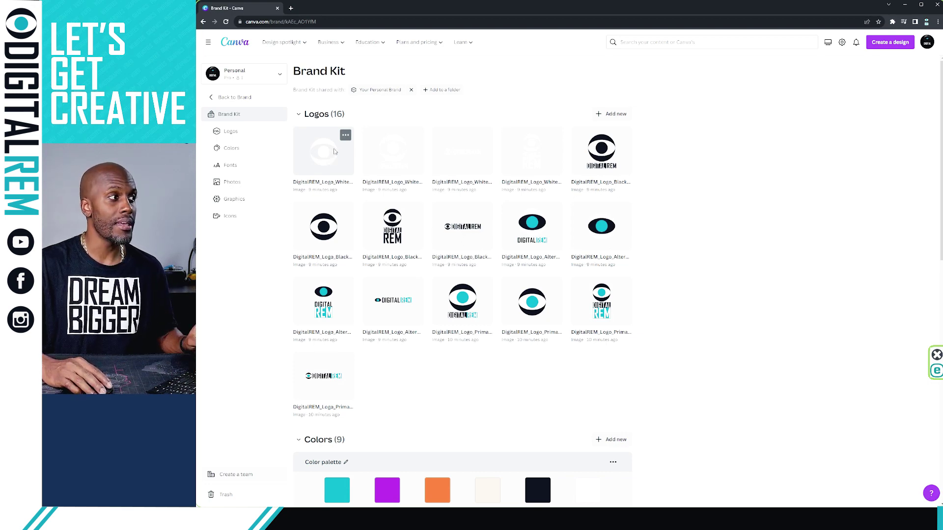
left_click(241, 97)
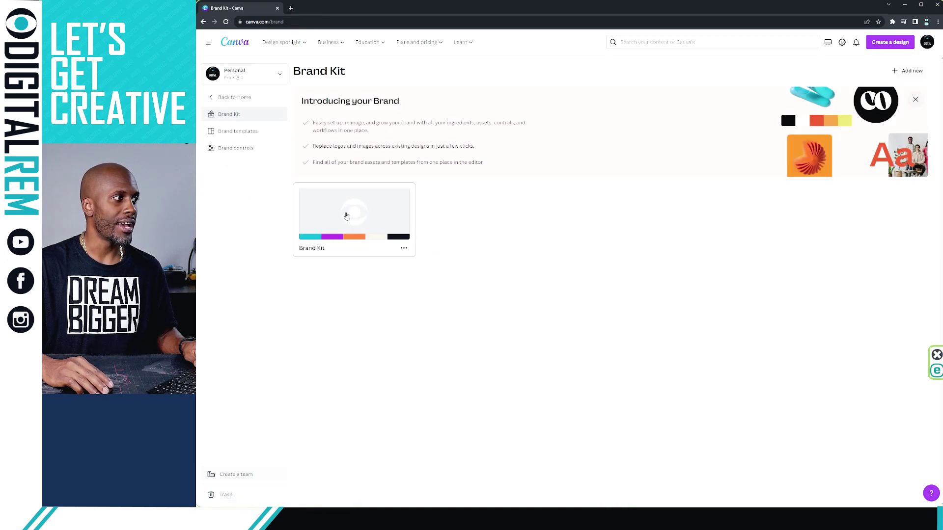
Return to the home page and create a new blank Instagram Post (Square) design
left_click(219, 99)
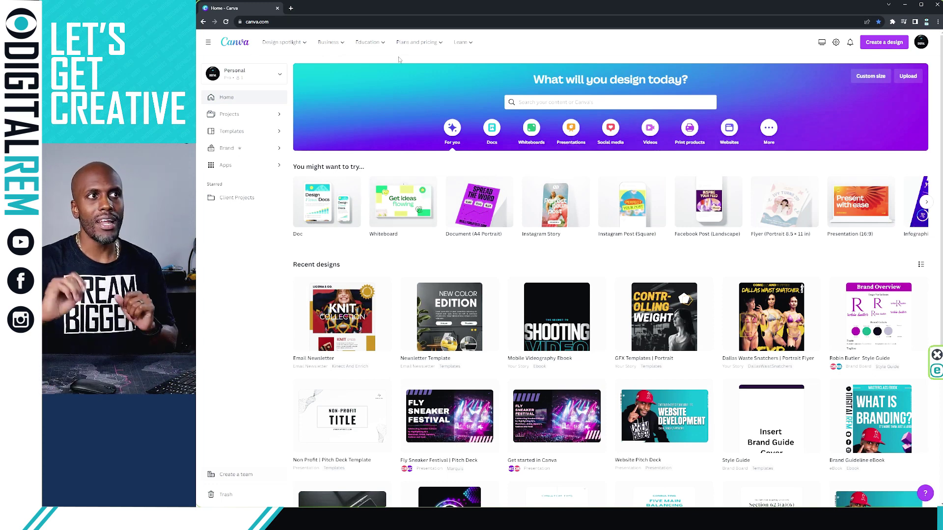
mouse_move(326, 43)
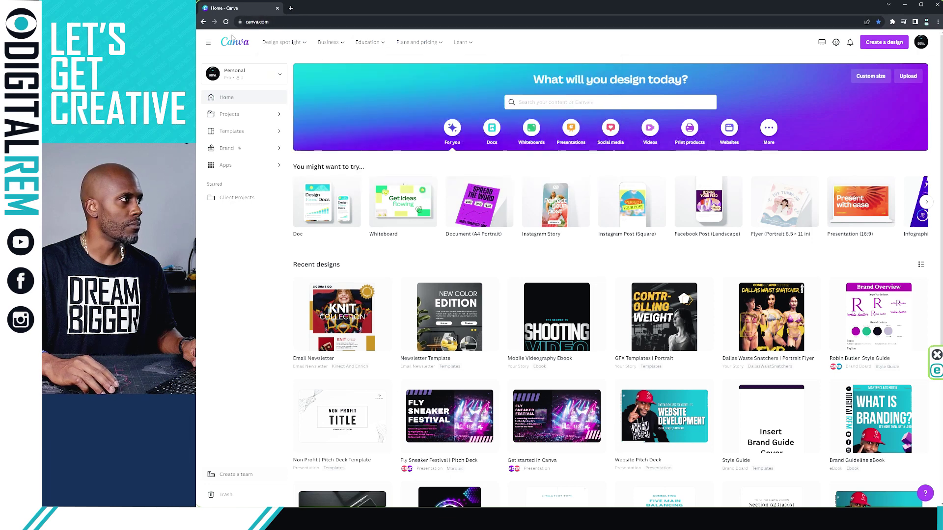
left_click(884, 42)
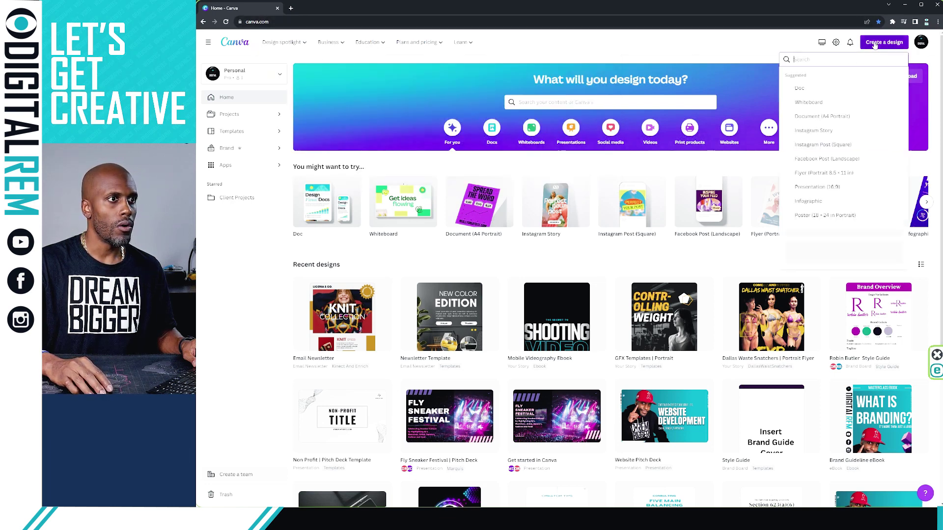
left_click(788, 102)
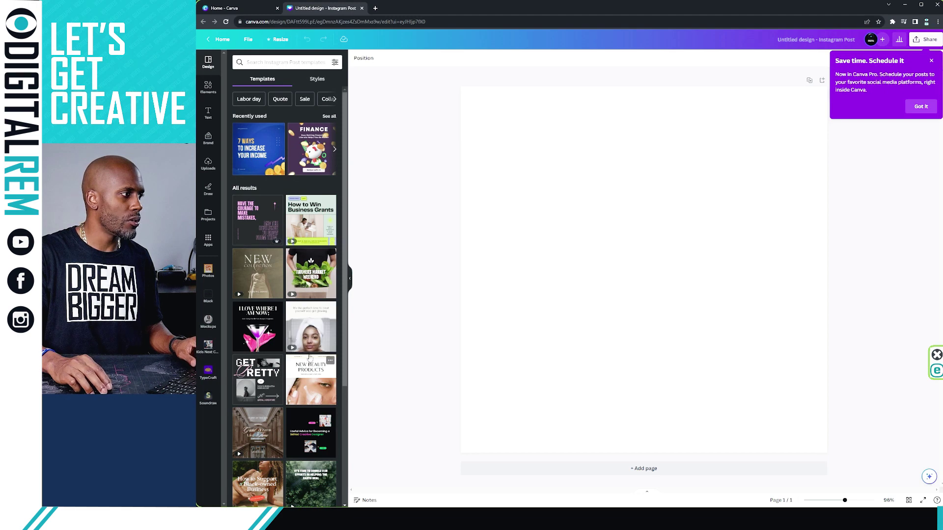
Apply the Black and Yellow Masculine Fashion Sale Instagram Post template to the page and dismiss the scheduling tip
scroll(298, 389, "down", 5)
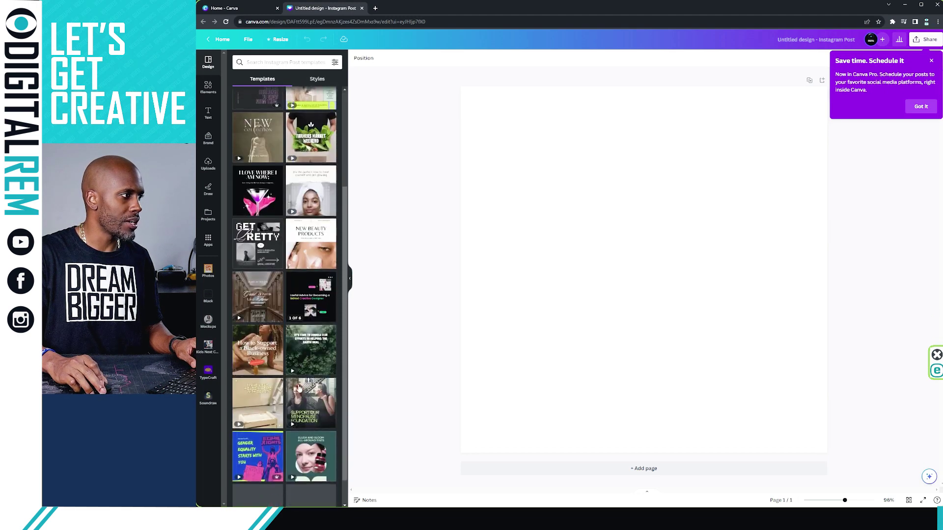
scroll(300, 363, "down", 5)
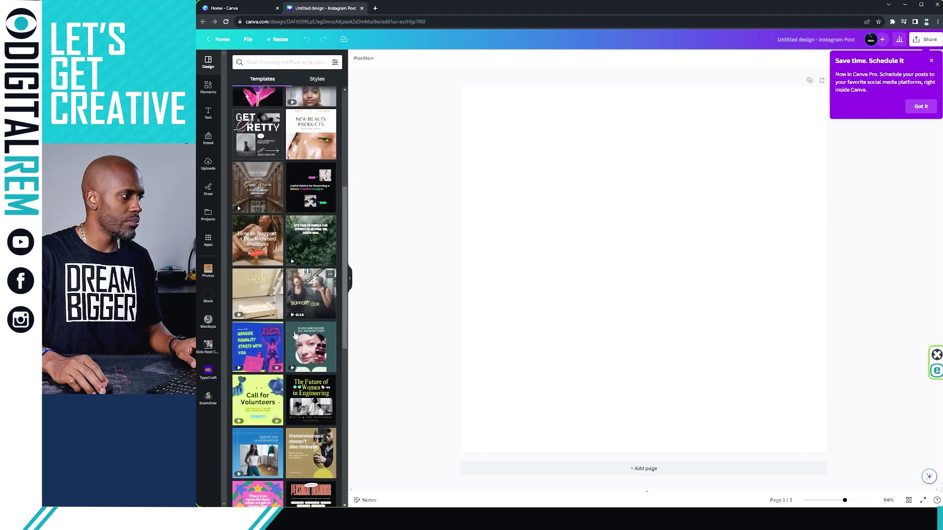
scroll(294, 335, "down", 3)
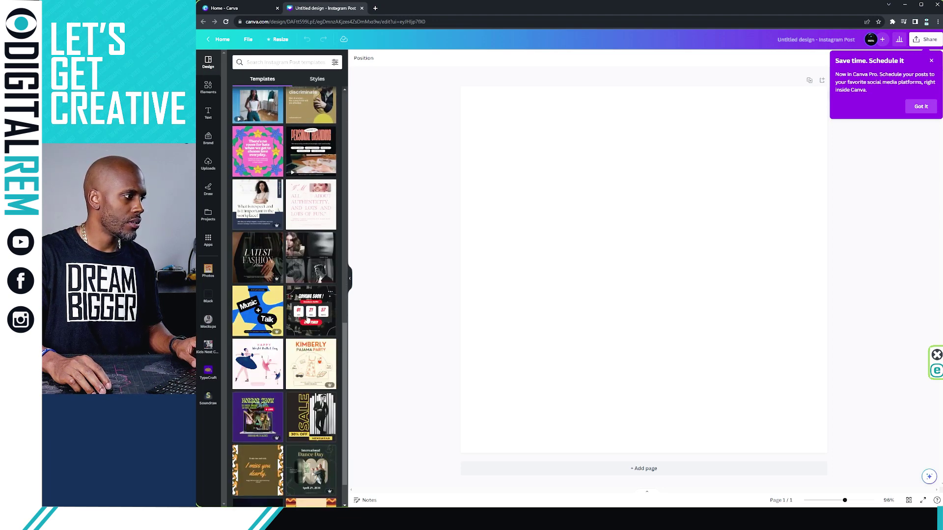
left_click(302, 421)
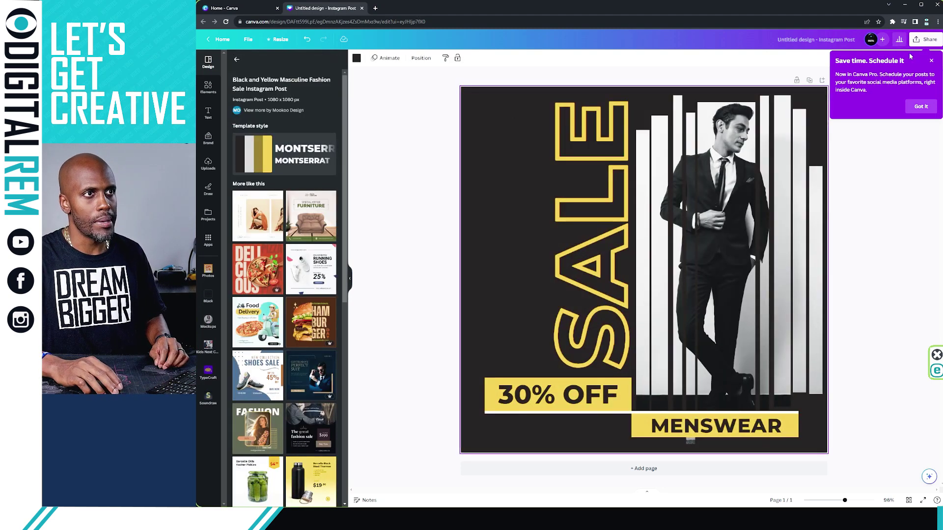
left_click(932, 61)
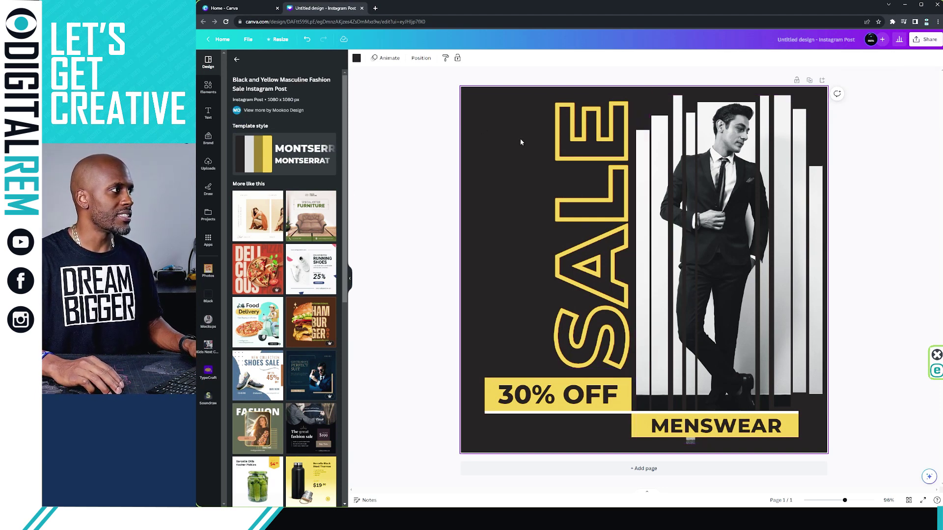
Shuffle the Brand Kit color palette through the sale post until it has a light grey background, orange labels and dark outlined SALE text
left_click(587, 137)
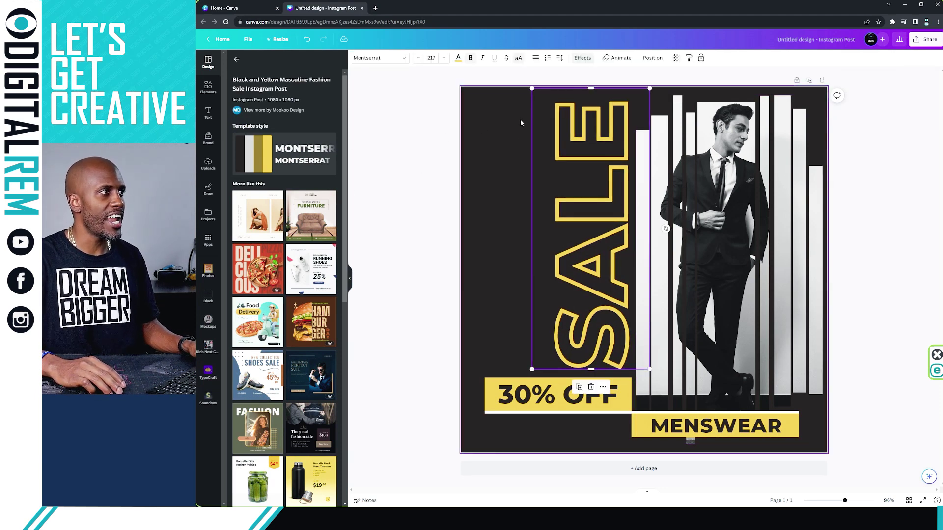
left_click(369, 116)
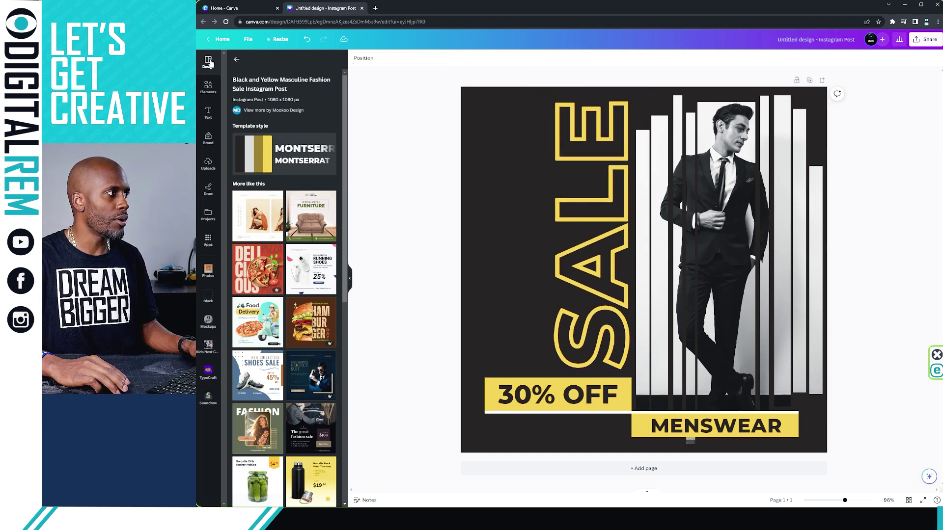
left_click(208, 138)
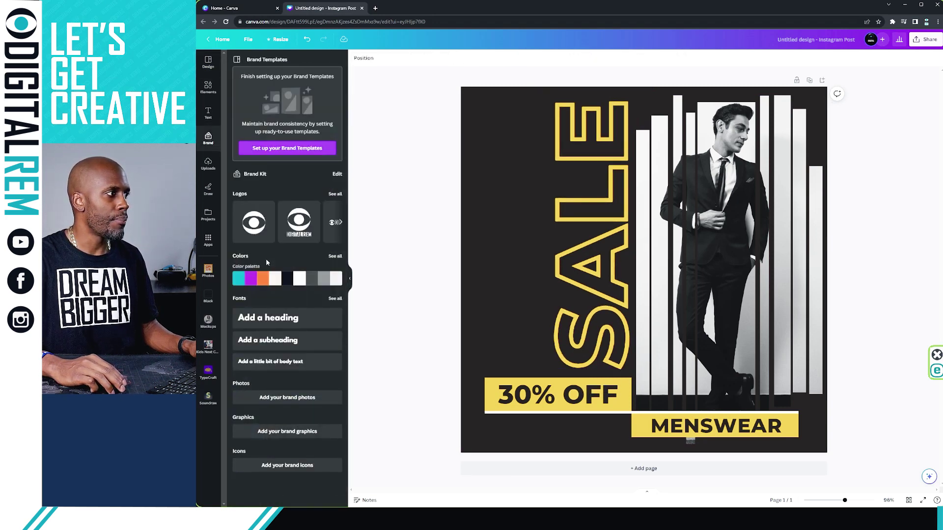
left_click(279, 280)
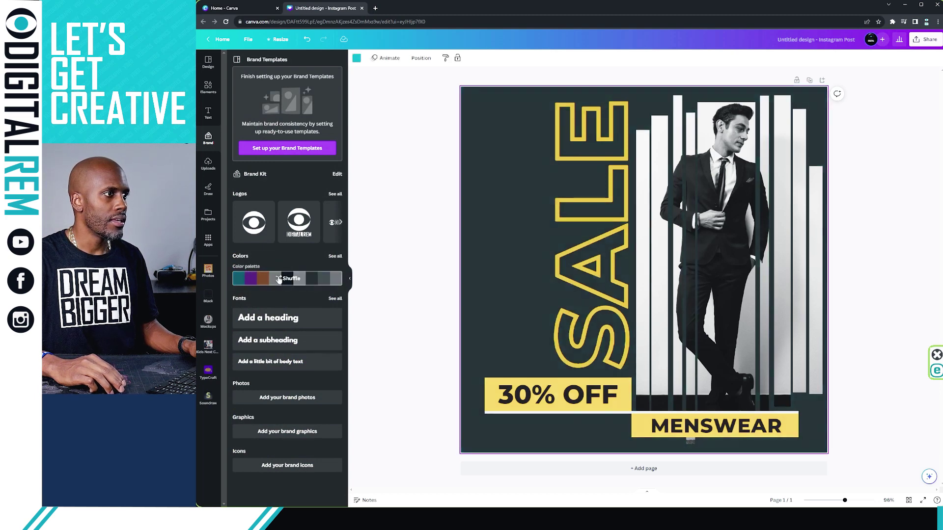
left_click(279, 280)
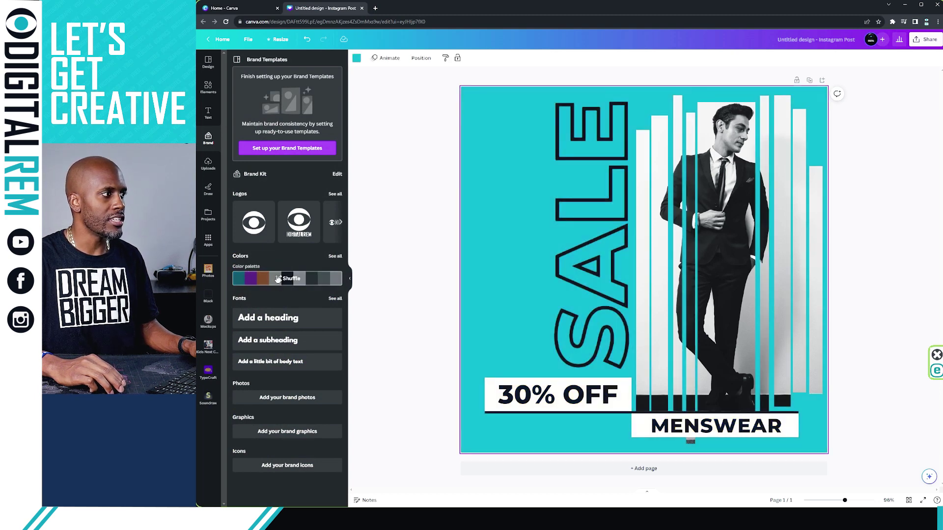
left_click(287, 279)
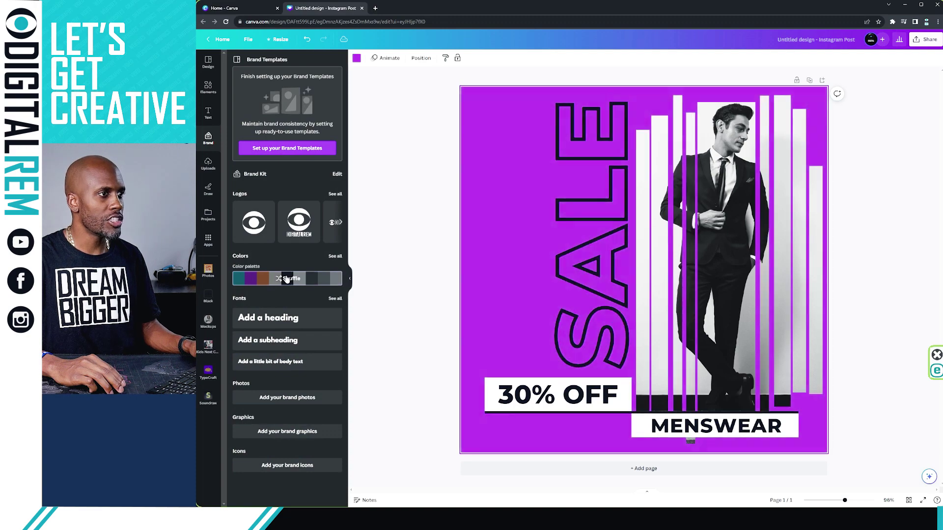
left_click(287, 279)
left_click(289, 279)
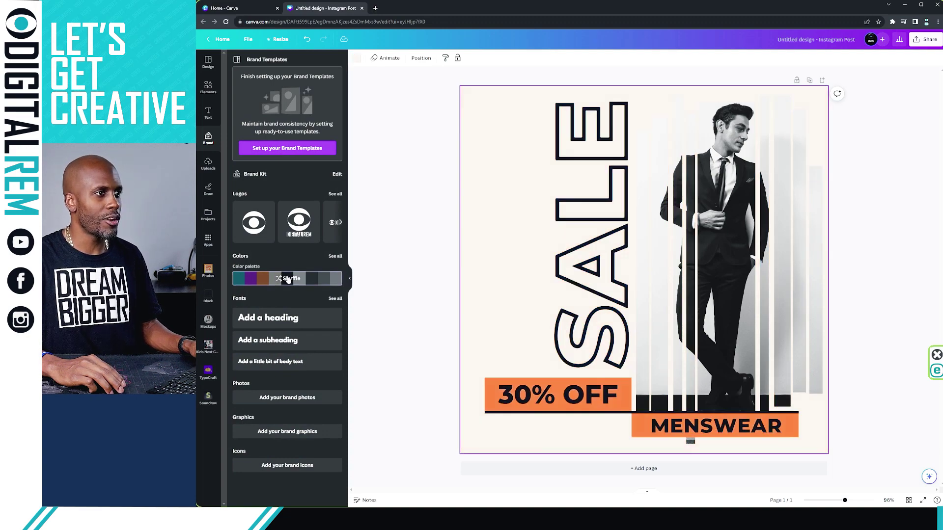
left_click(288, 278)
left_click(288, 279)
left_click(289, 279)
left_click(289, 279)
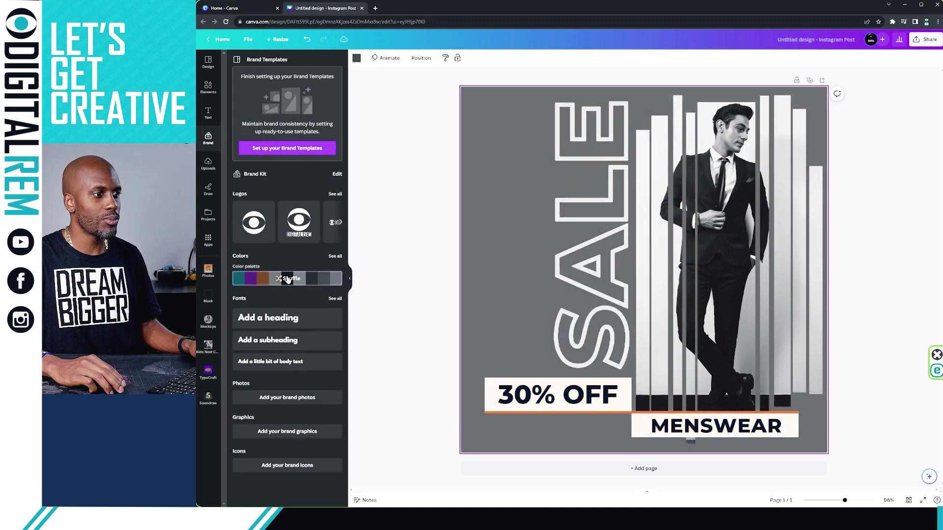
left_click(288, 279)
left_click(288, 278)
left_click(288, 279)
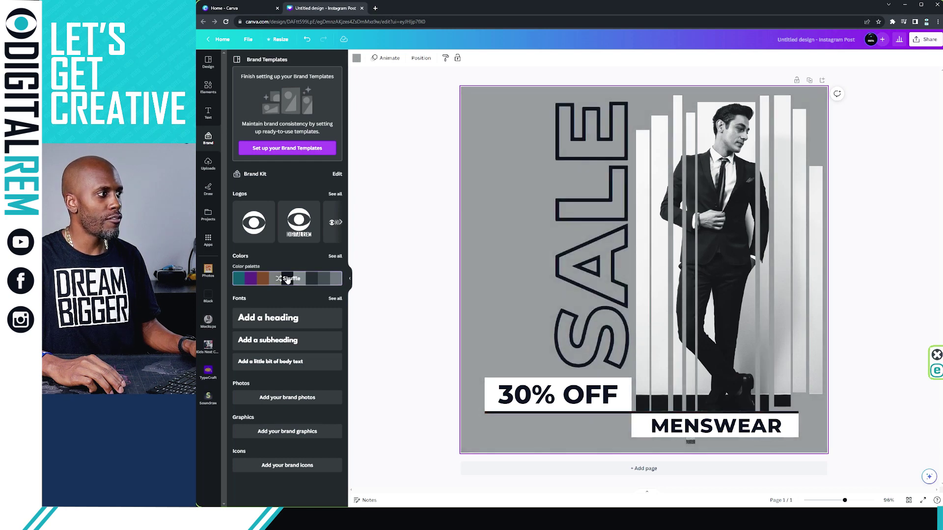
left_click(288, 279)
left_click(288, 279)
left_click(288, 279)
left_click(288, 279)
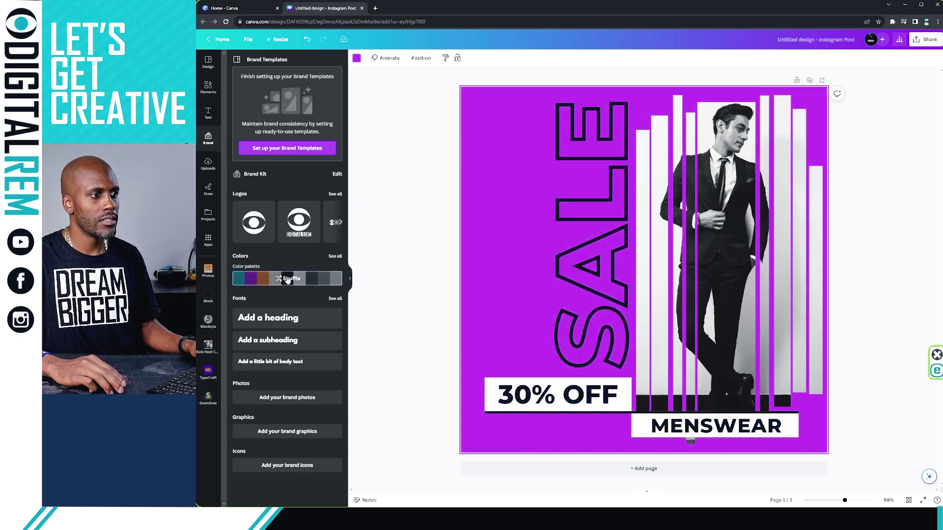
left_click(288, 279)
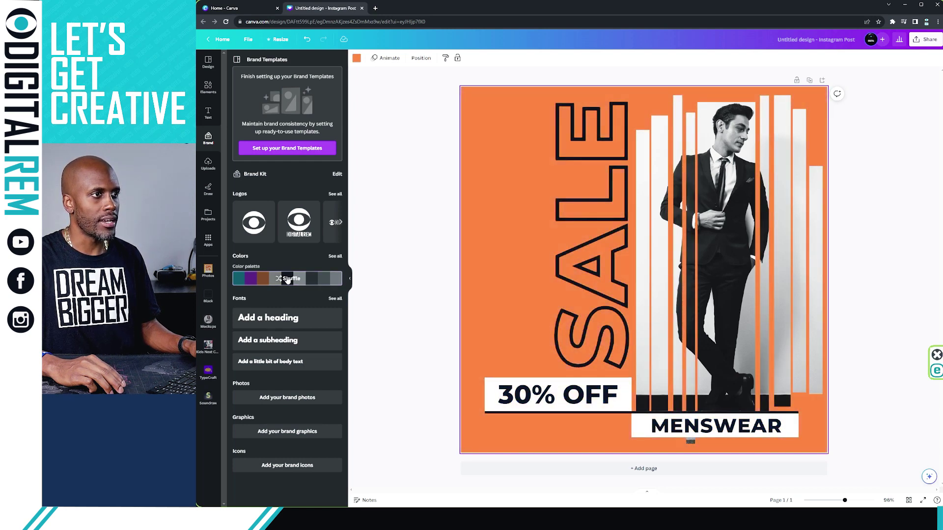
left_click(288, 279)
left_click(288, 279)
left_click(288, 279)
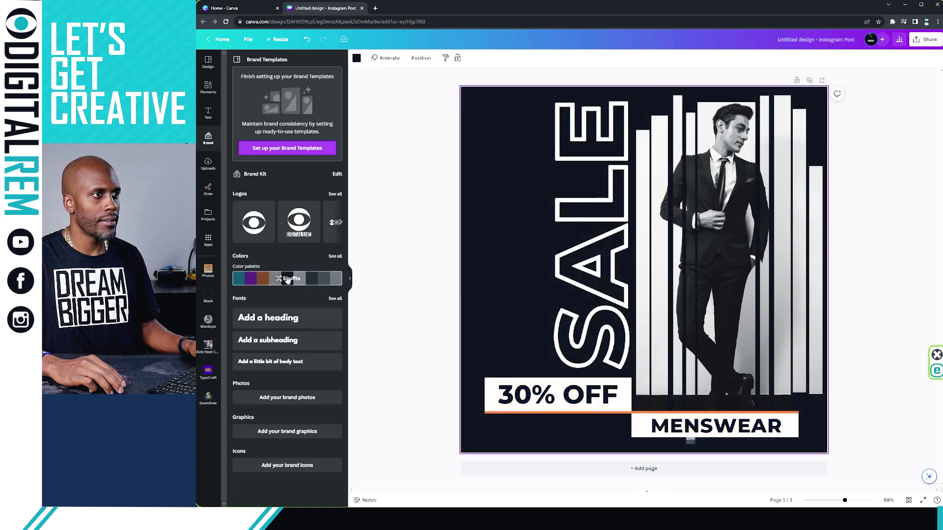
left_click(289, 279)
left_click(288, 279)
left_click(288, 279)
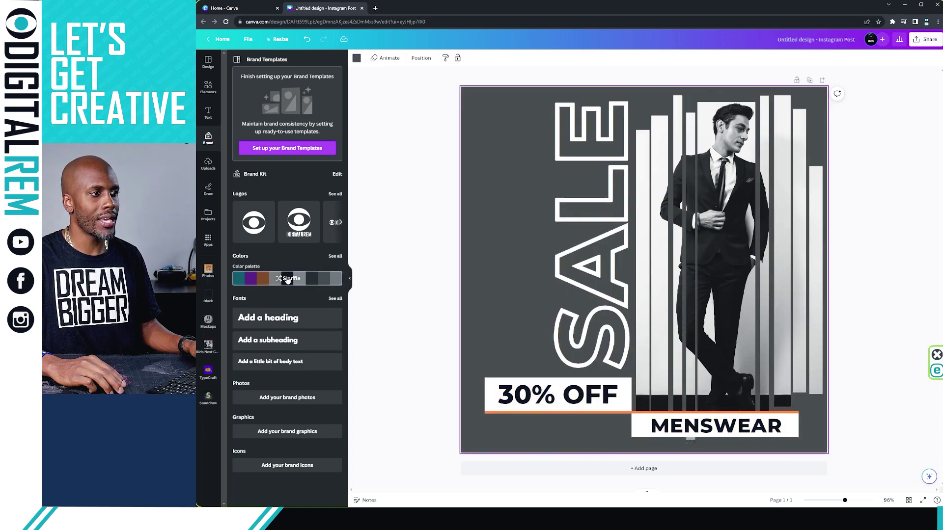
left_click(288, 279)
left_click(288, 279)
left_click(288, 279)
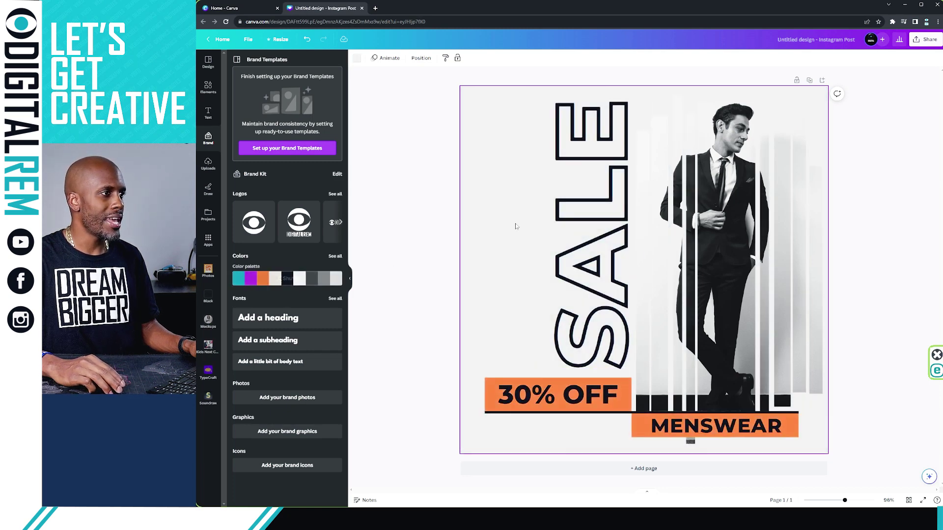
Browse the Brand Kit logos and try the white eye logo on the sale post
left_click(585, 201)
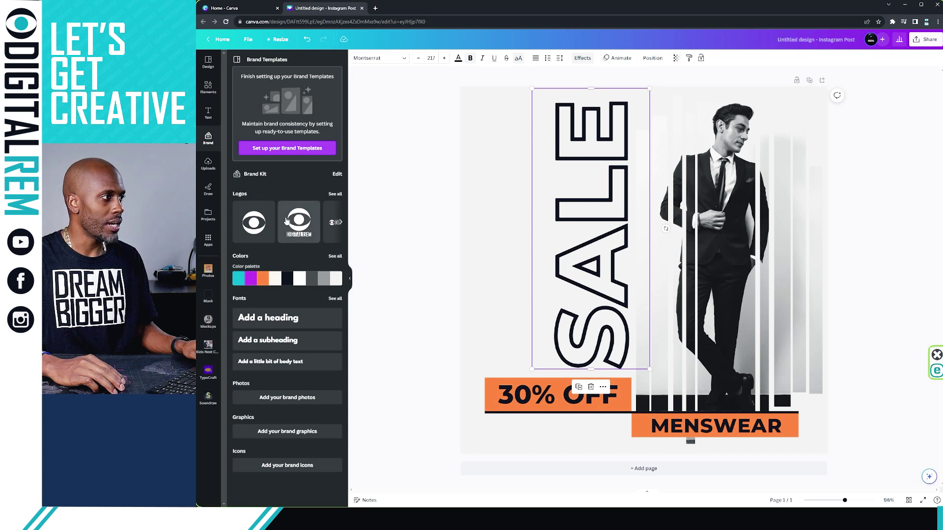
left_click(338, 222)
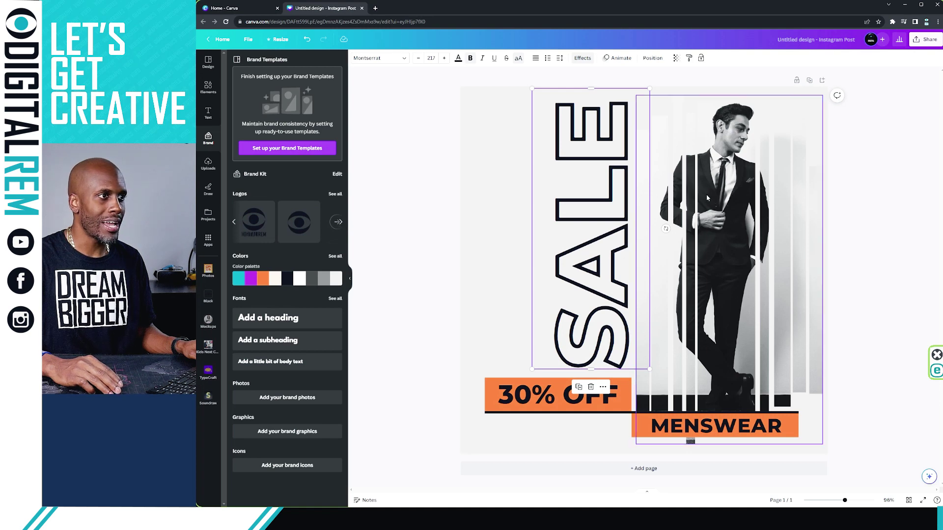
left_click(340, 223)
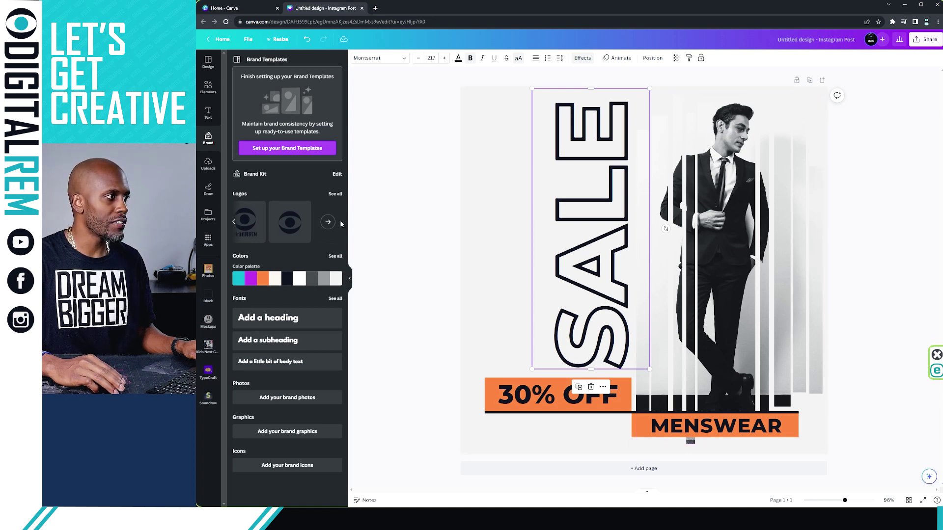
left_click(234, 222)
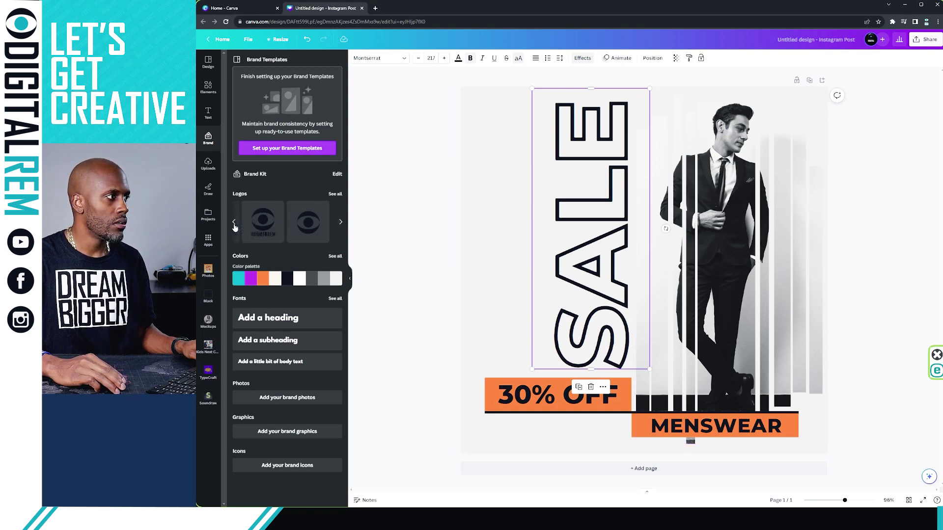
left_click(234, 227)
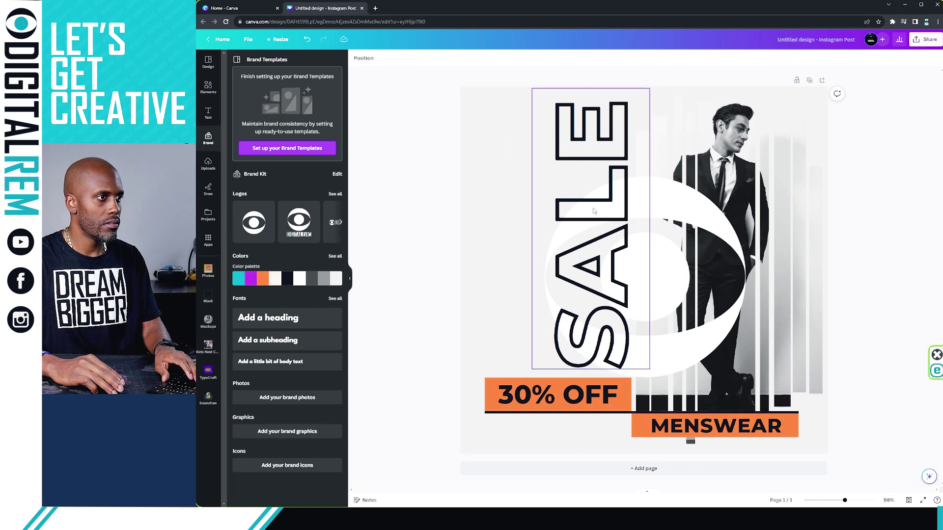
key("Delete")
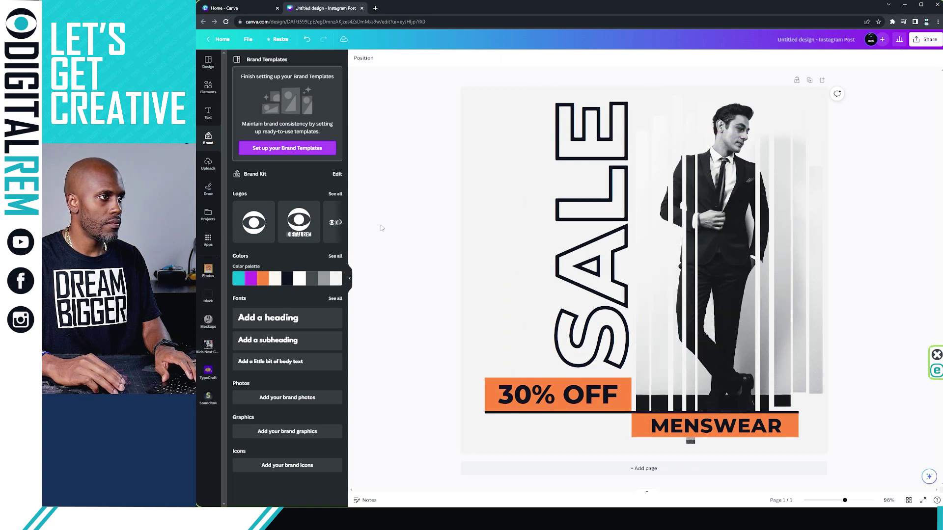
Add the black vertical DigitalREM logo from the full logo list, shrink it and place it in the post's upper-left corner beside SALE
left_click(336, 195)
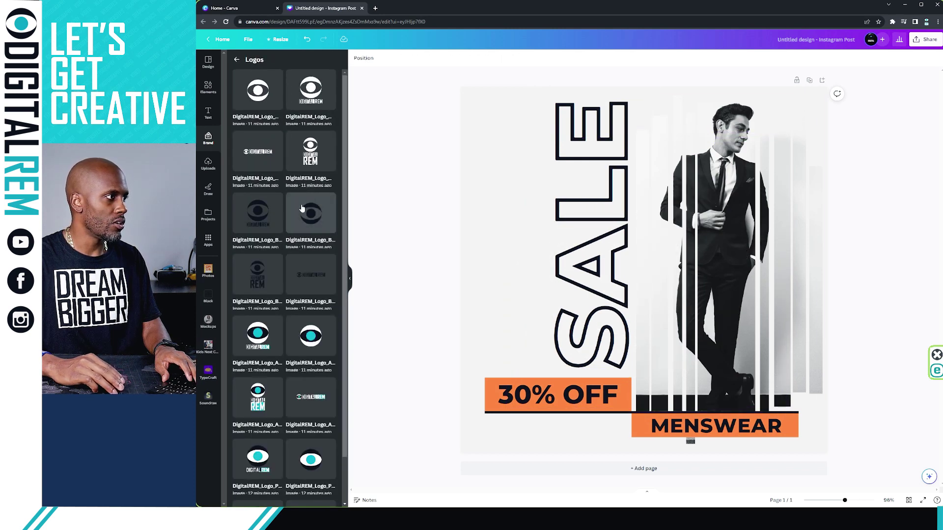
left_click(258, 283)
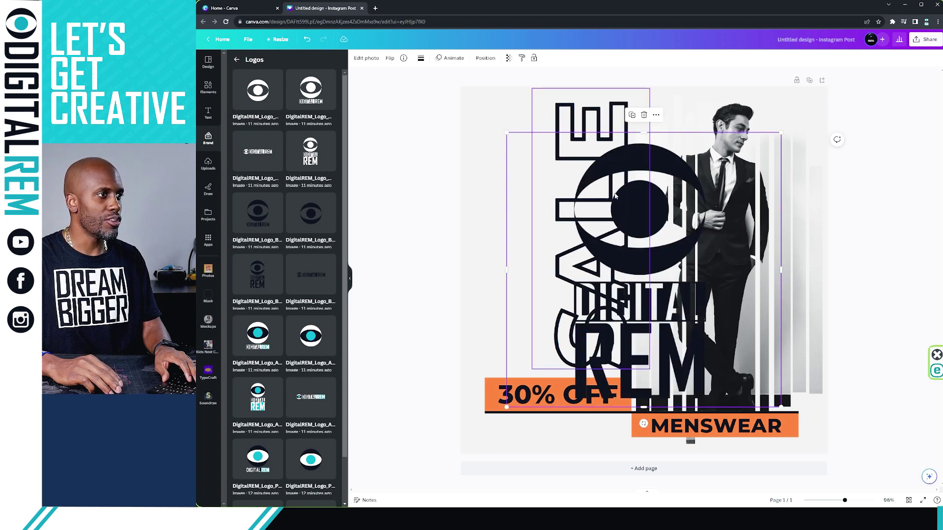
left_click_drag(625, 205, 485, 158)
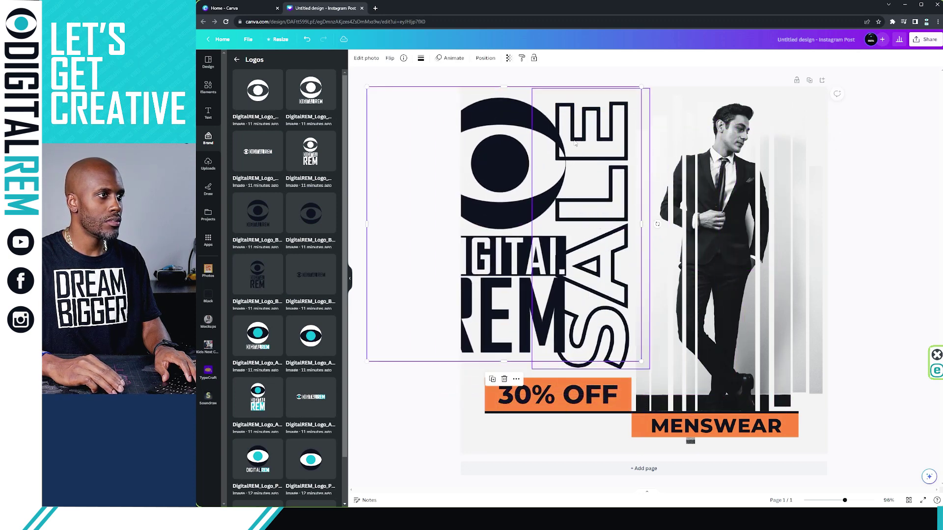
left_click_drag(641, 87, 496, 217)
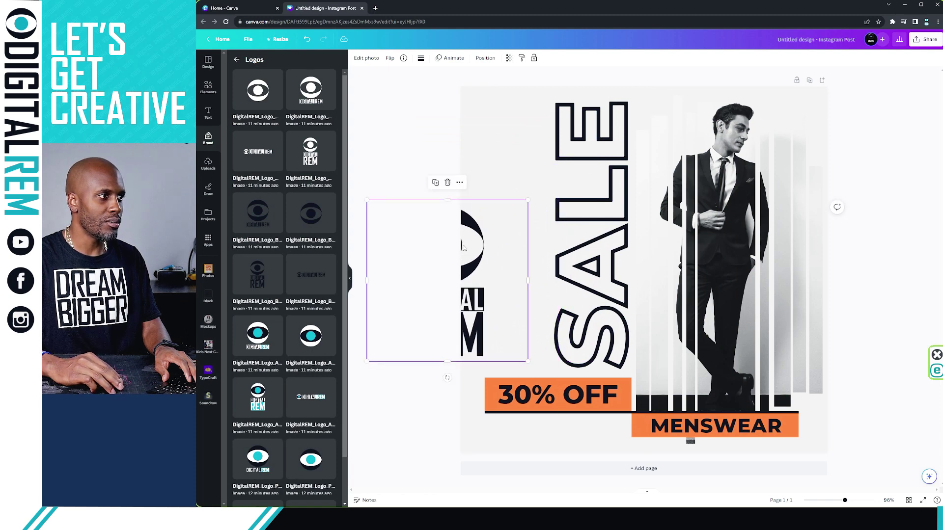
left_click_drag(463, 247, 528, 123)
left_click_drag(527, 130, 532, 144)
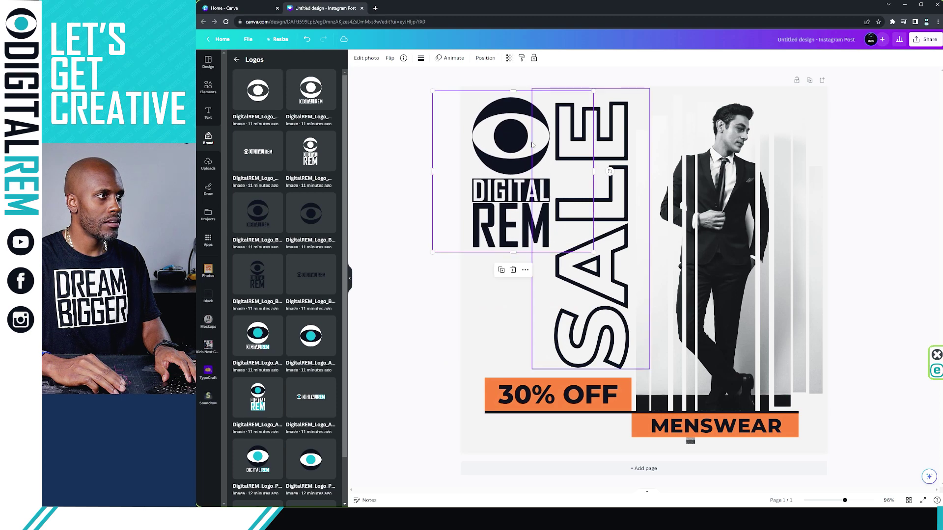